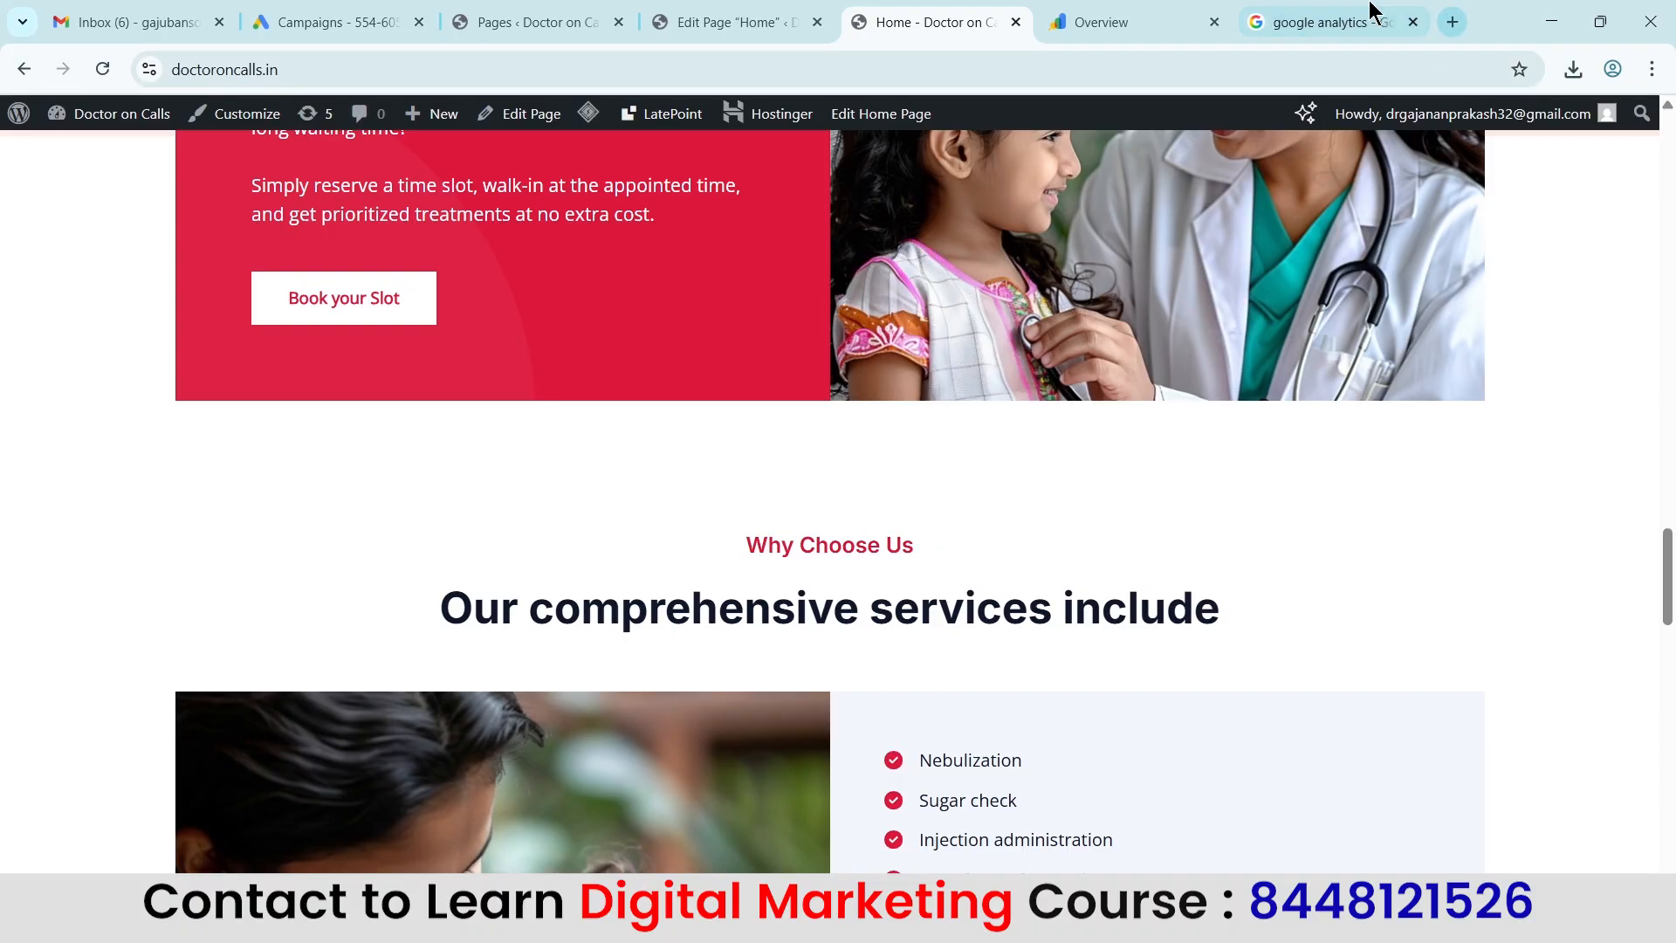
Open Google Analytics from the search results, sign in, and start setting up measurement with a new account.
click(1367, 19)
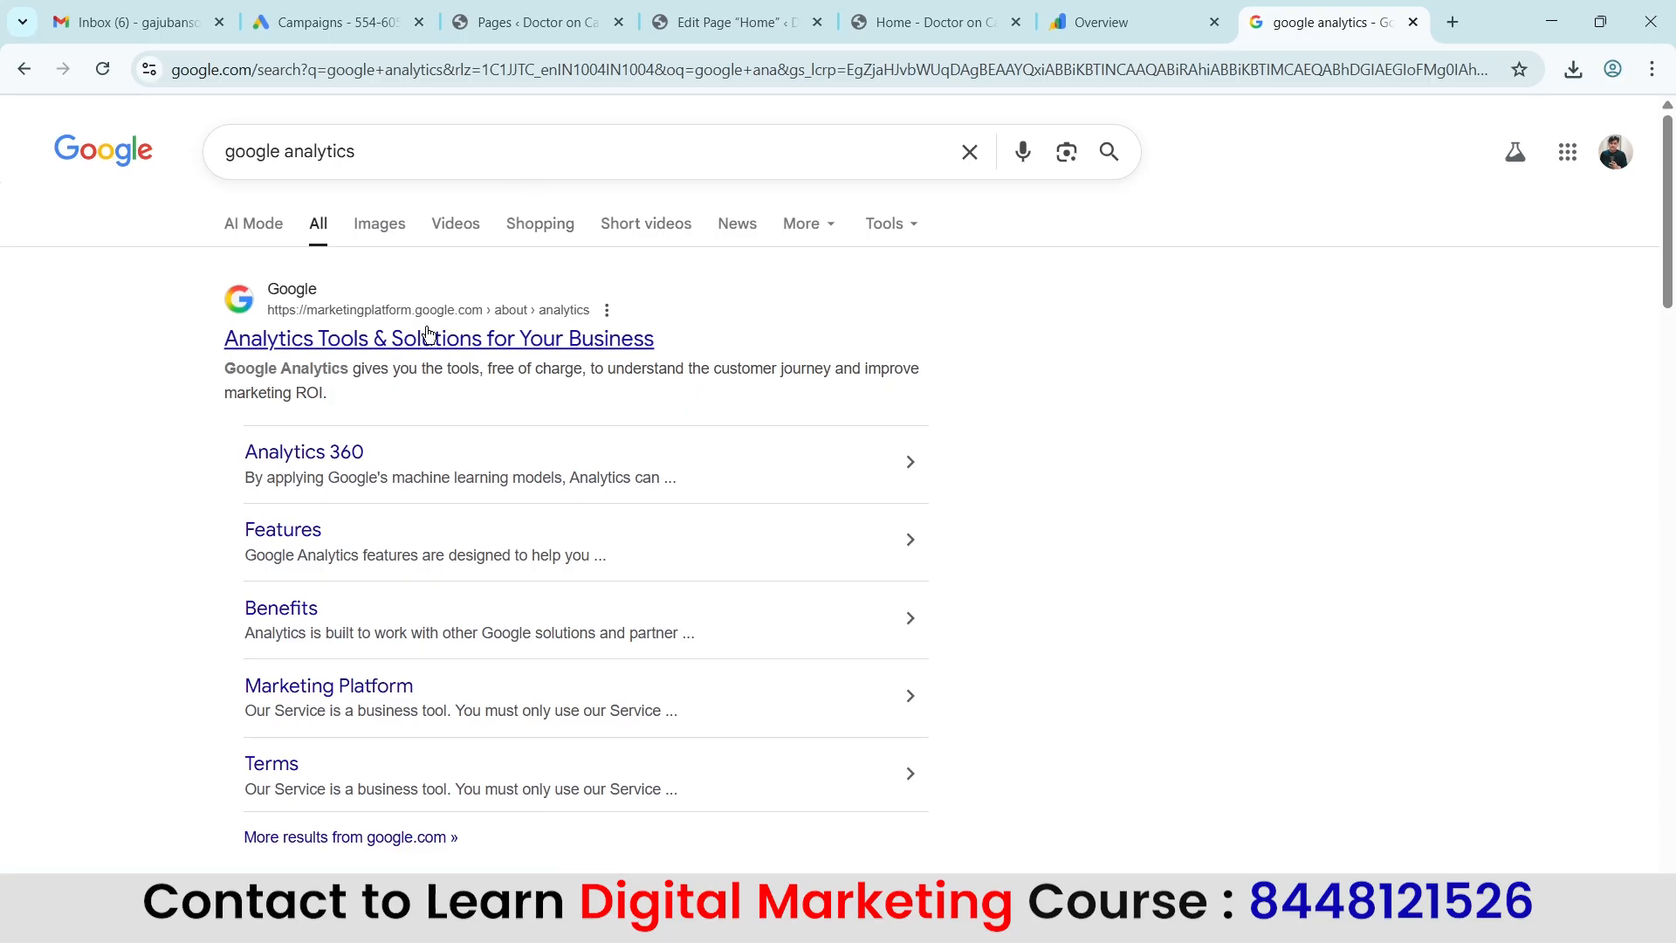
click(465, 349)
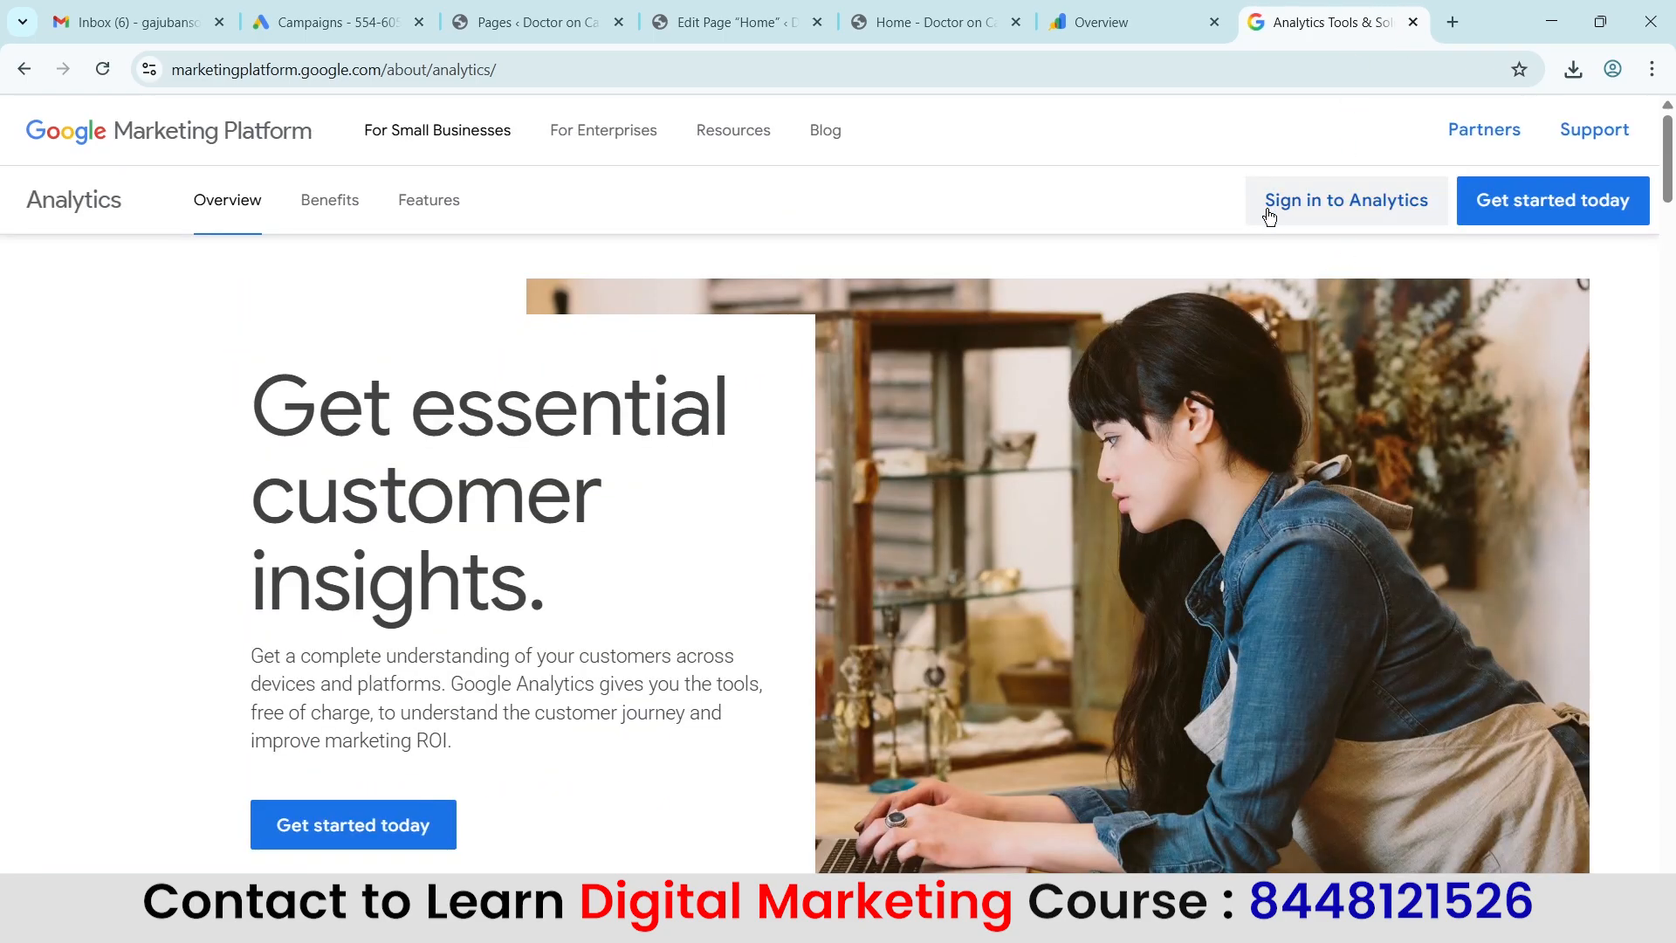
click(1397, 200)
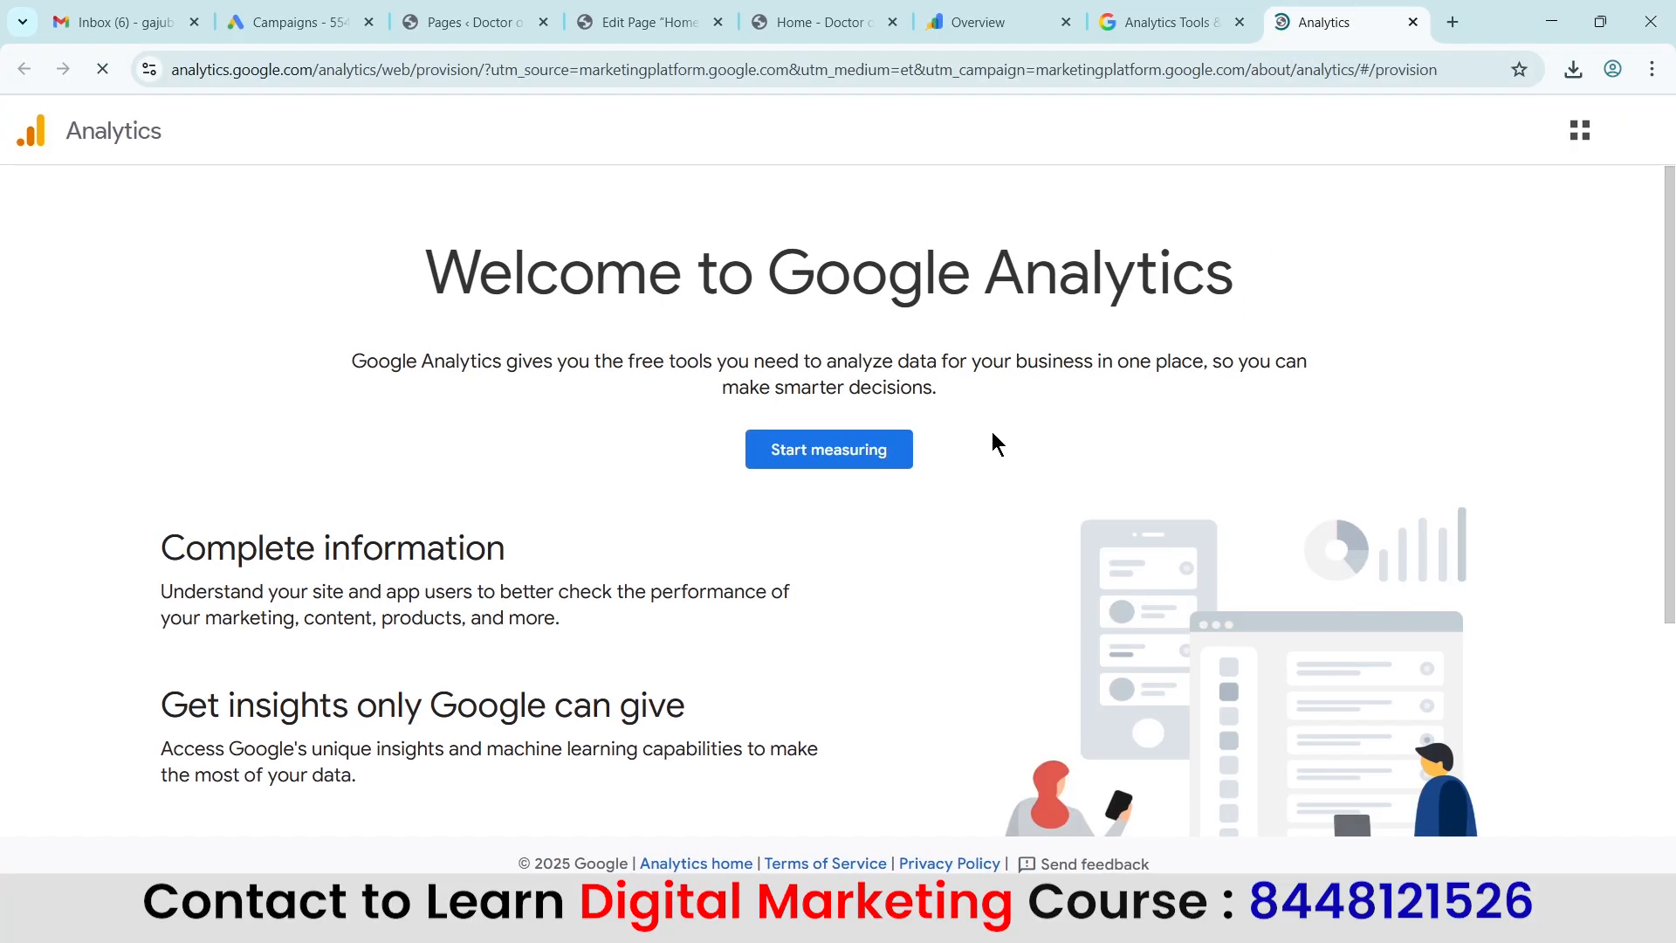
click(842, 452)
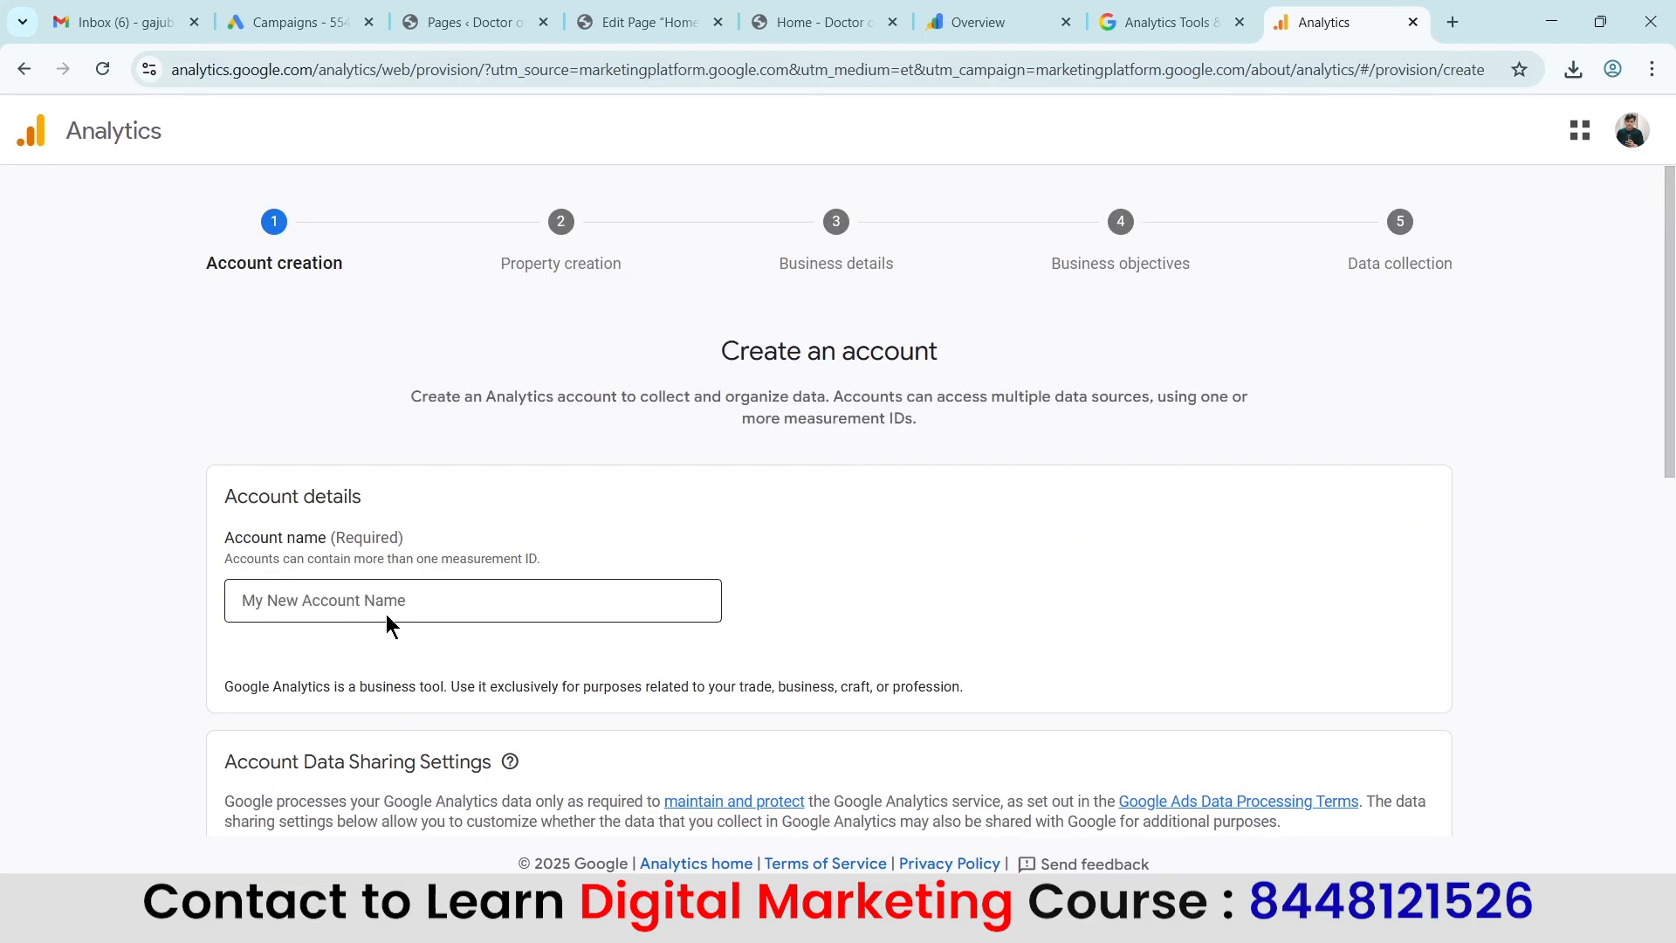
Name the Analytics account Doctor on Calls, copying the wording from the website's About Us heading.
click(284, 604)
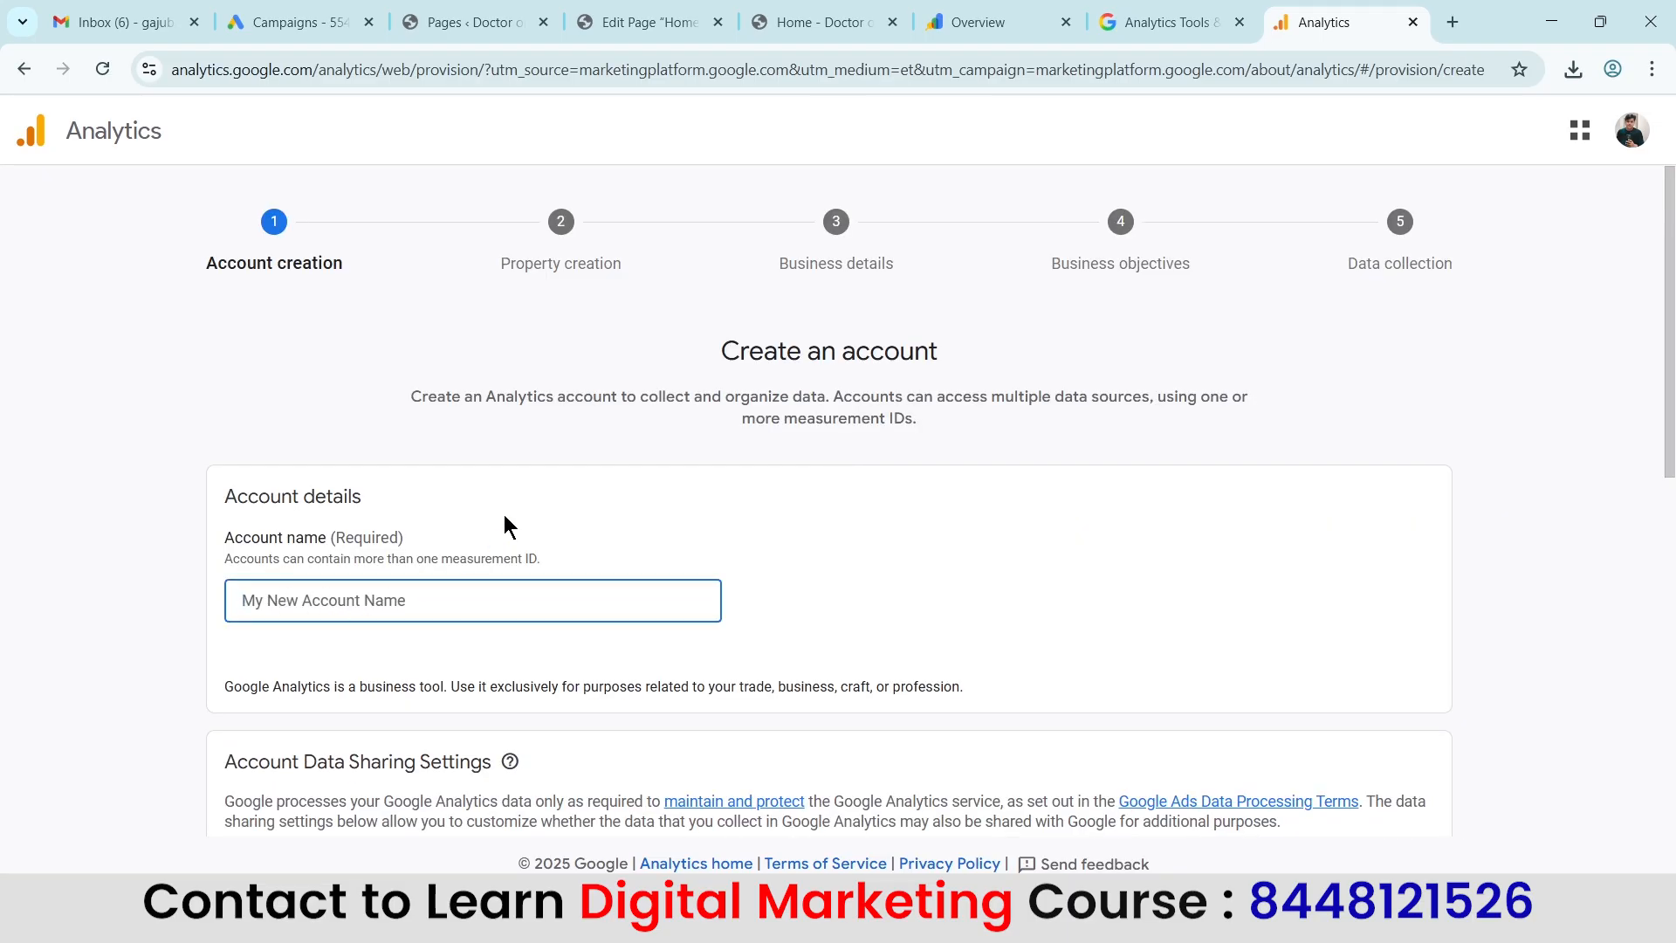
scroll(505, 517, down, 1)
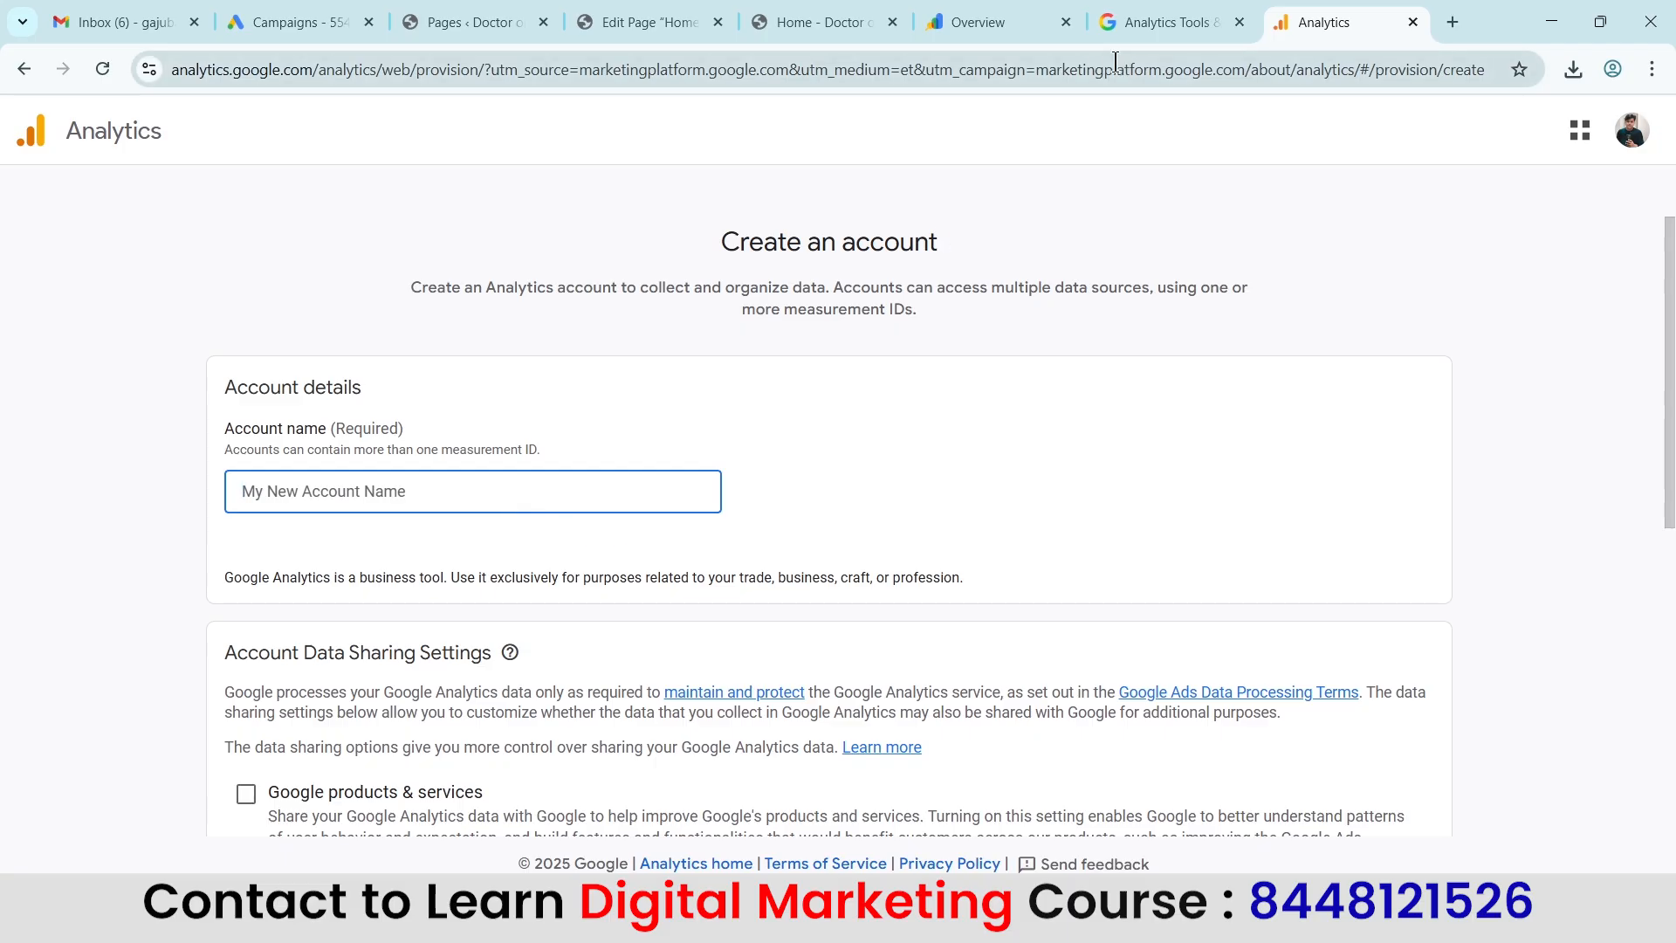
click(834, 18)
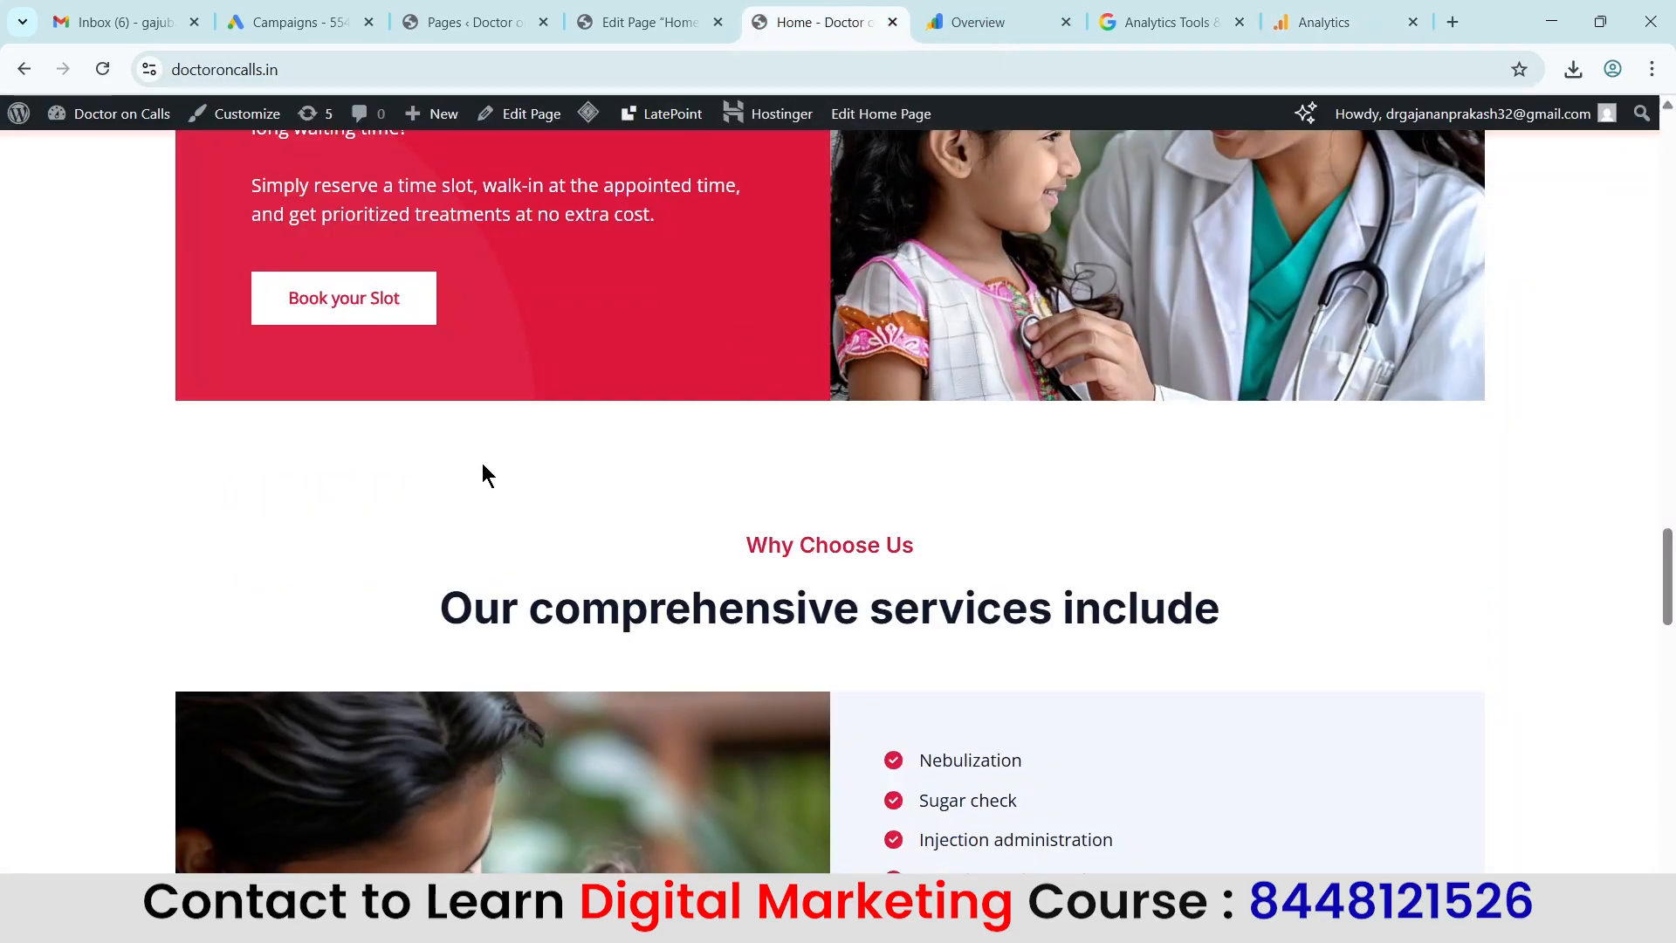
scroll(1039, 549, up, 10)
scroll(1055, 537, up, 15)
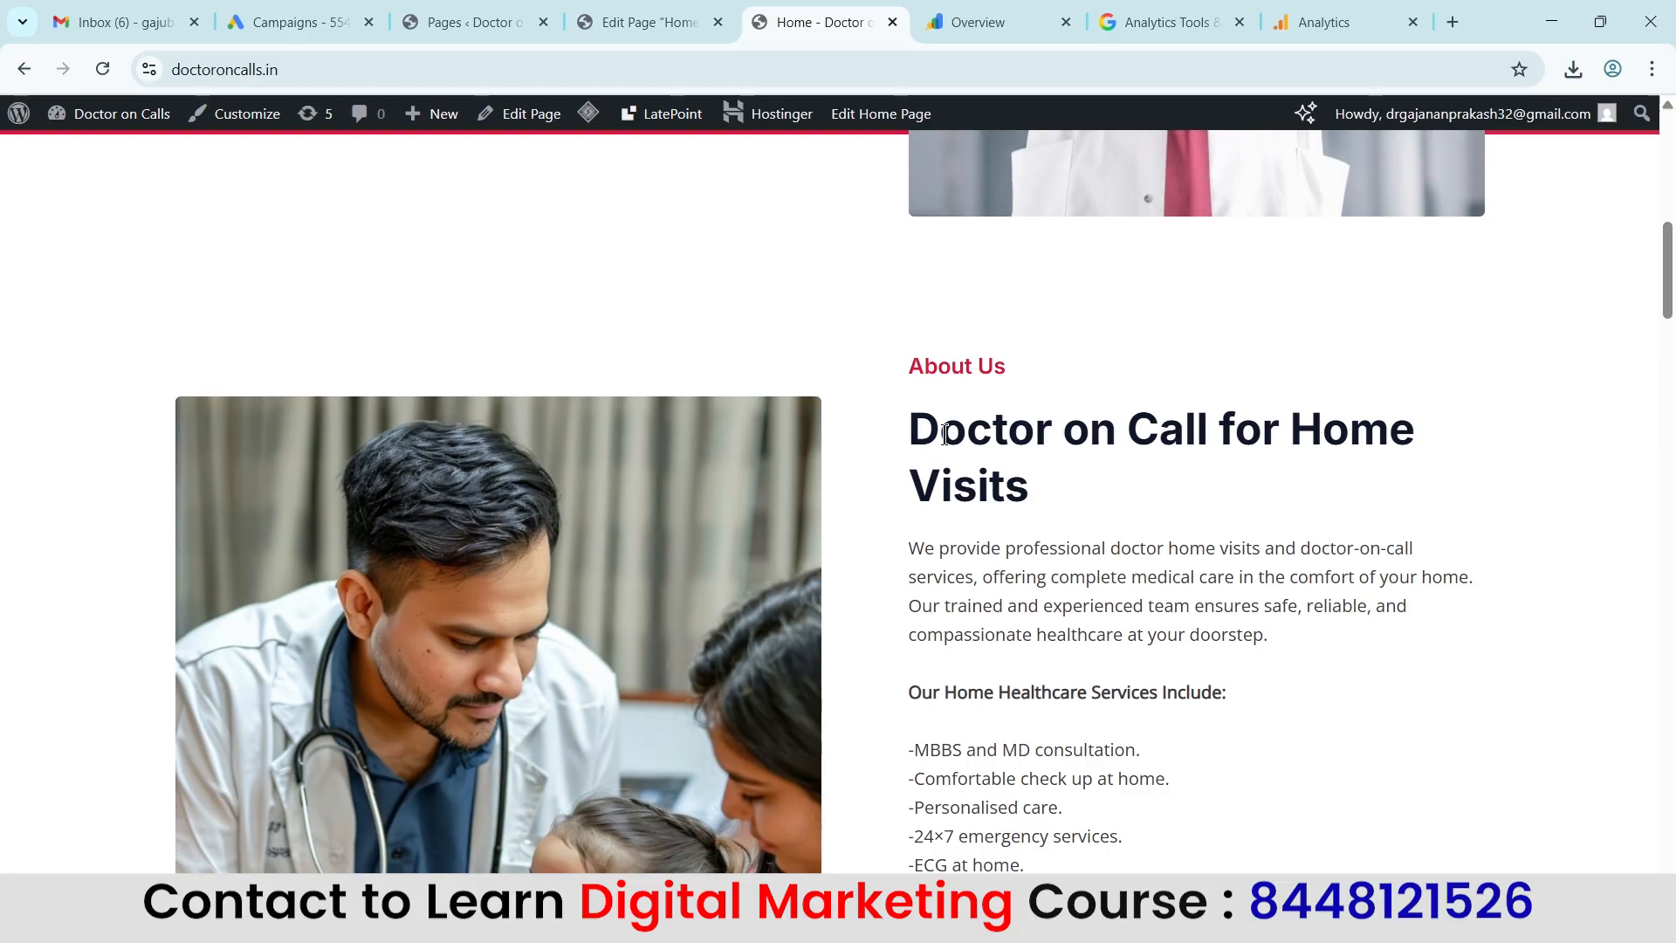
drag(908, 436, 1208, 445)
key(ctrl+c)
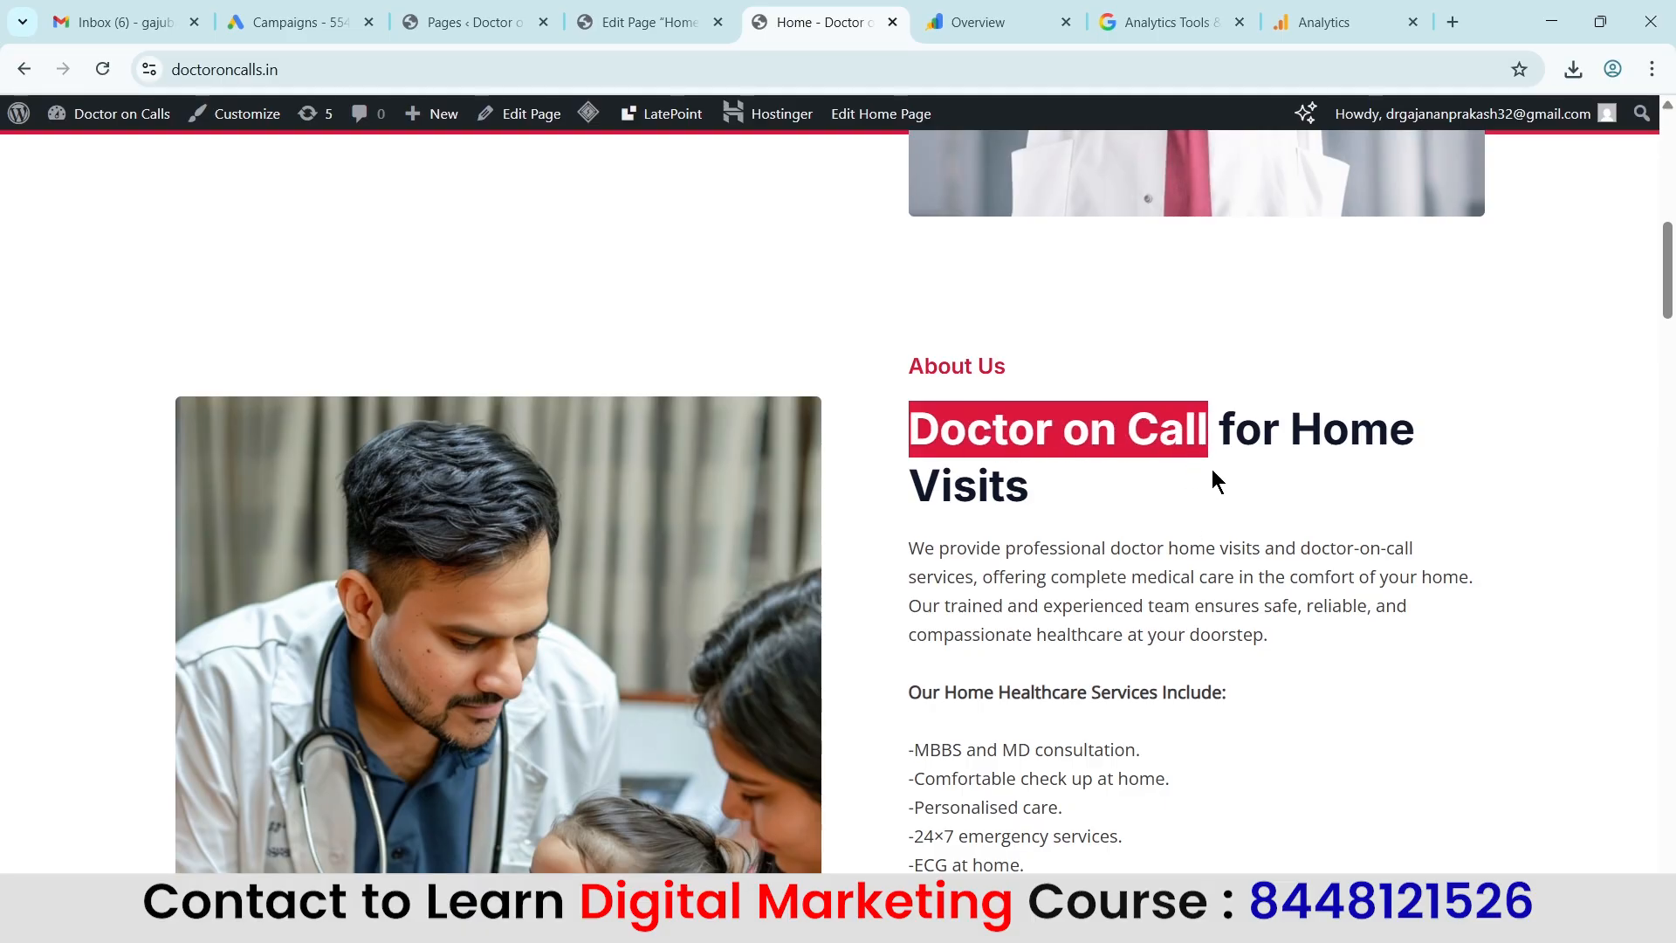
click(1345, 22)
click(392, 511)
key(ctrl+v)
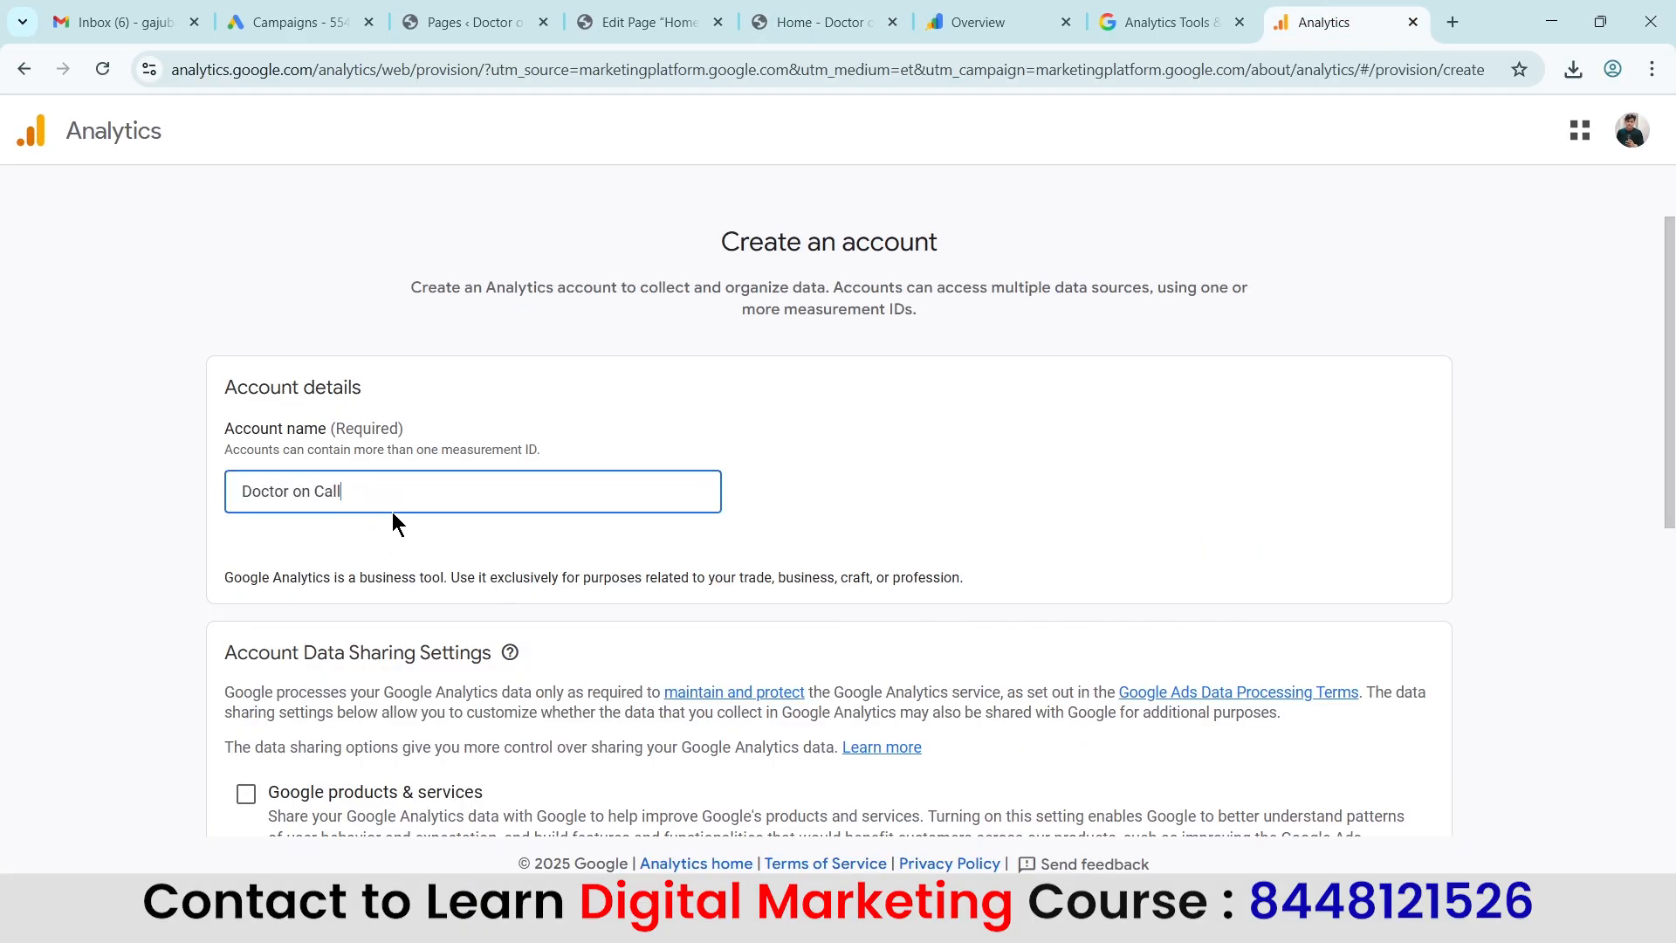
Review the account data sharing settings, keep the default selections, and continue to property creation.
scroll(966, 380, down, 3)
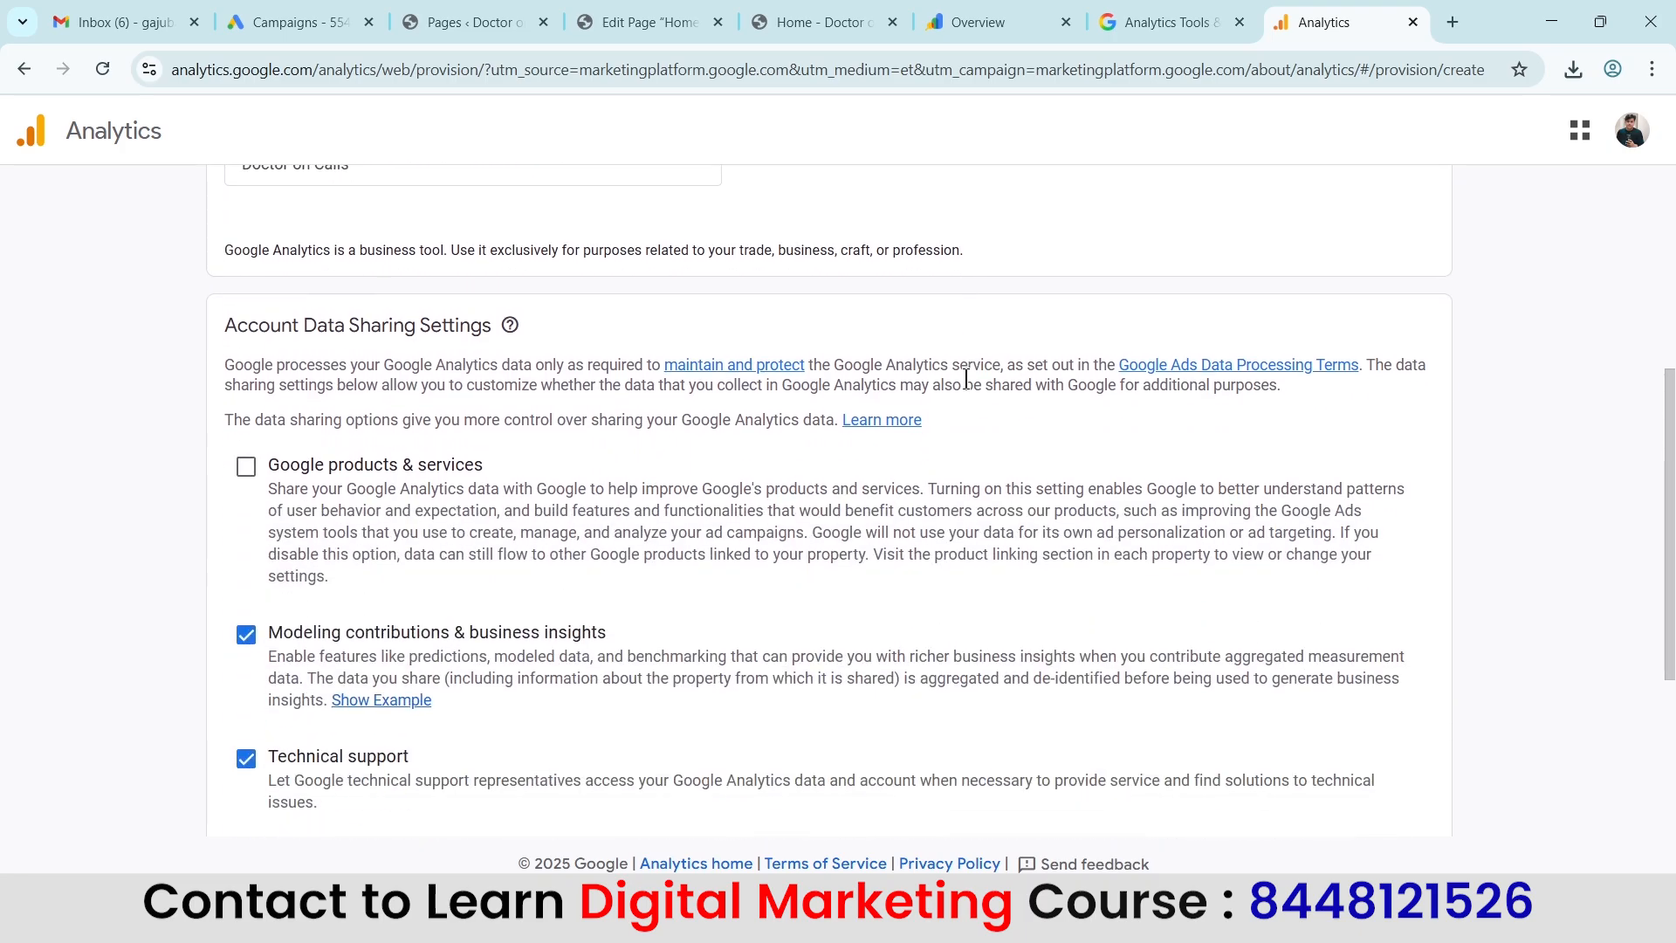
scroll(481, 680, down, 3)
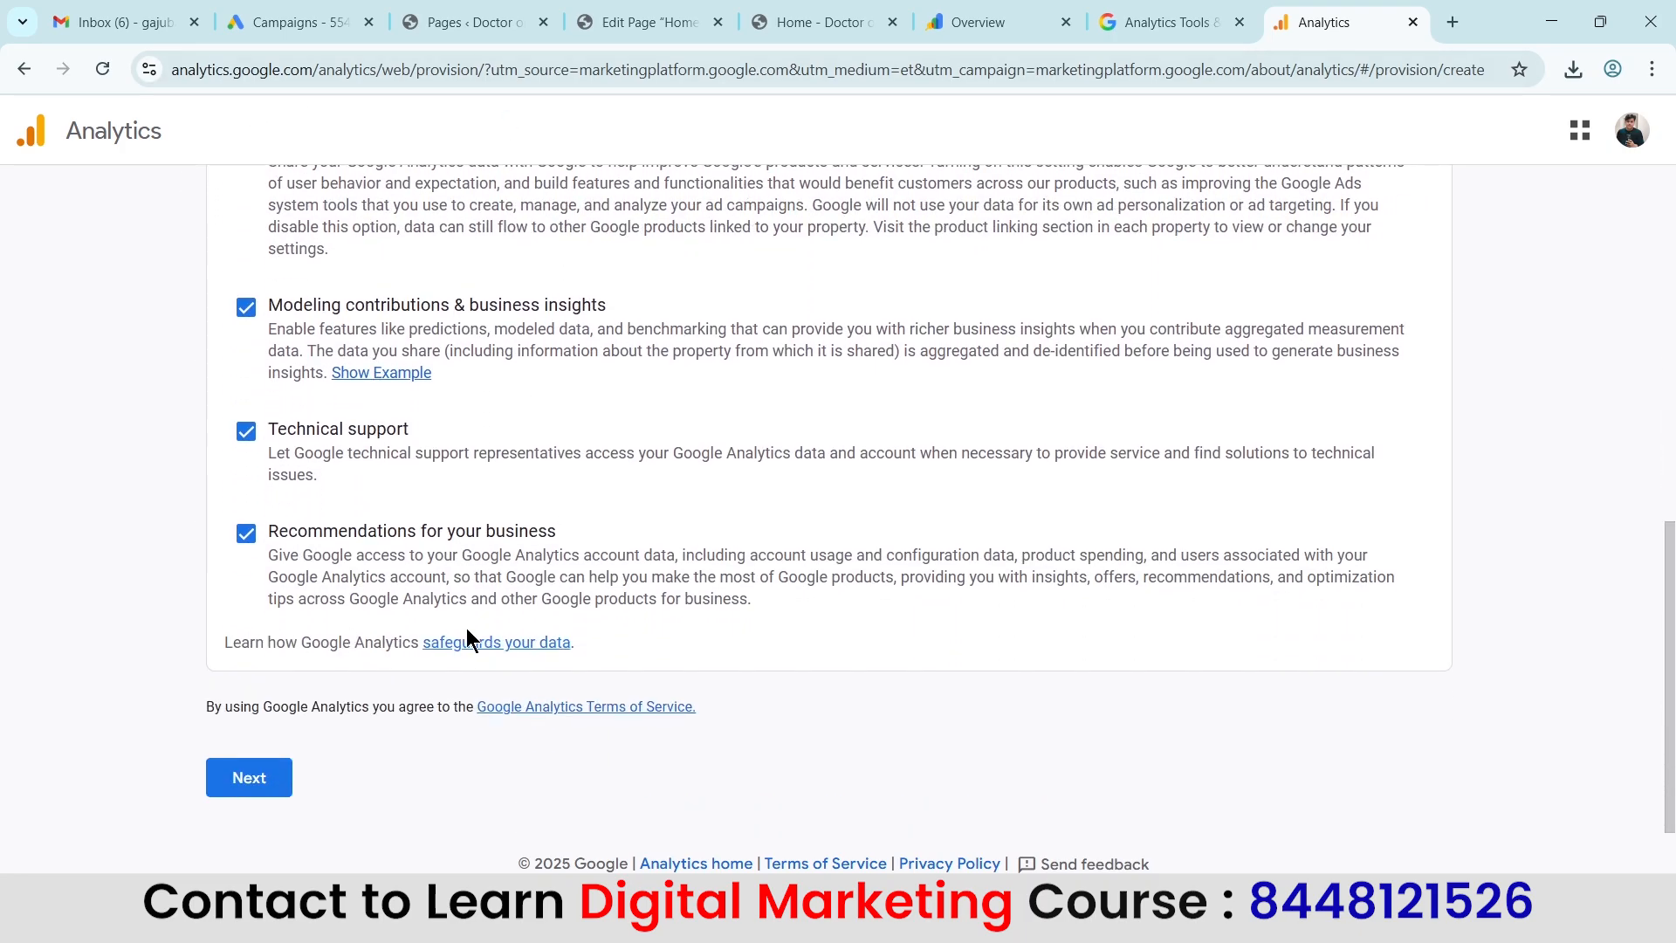
scroll(553, 643, up, 4)
scroll(558, 262, down, 4)
click(253, 780)
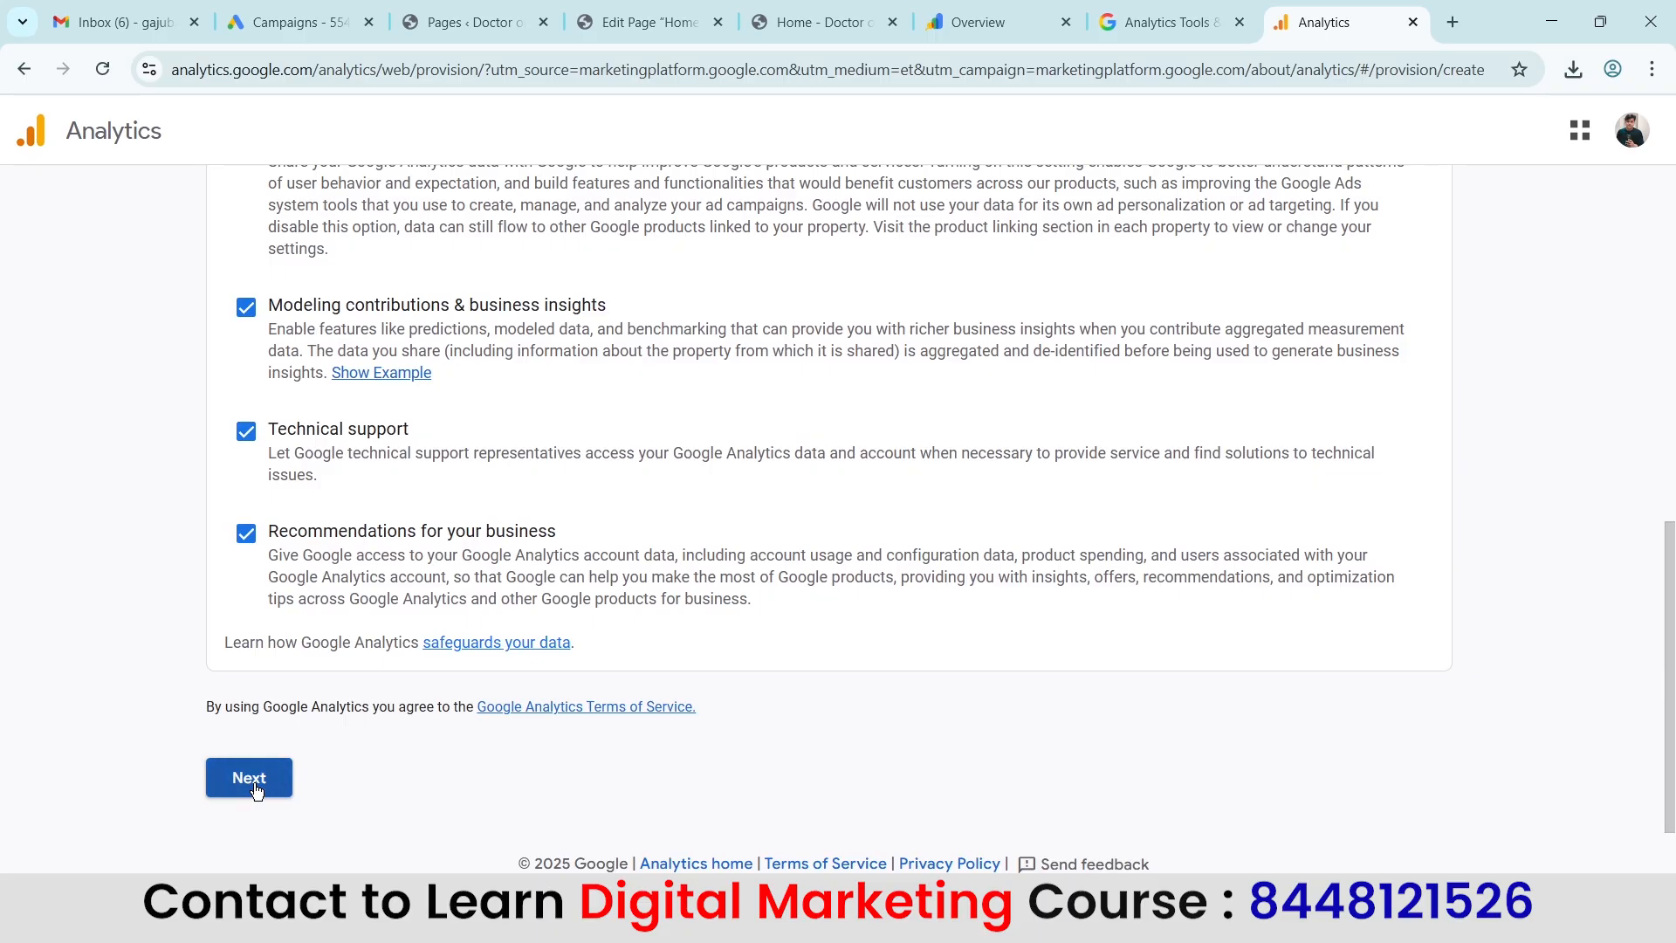
Name the new property Doctor on Calls.
scroll(1027, 443, down, 1)
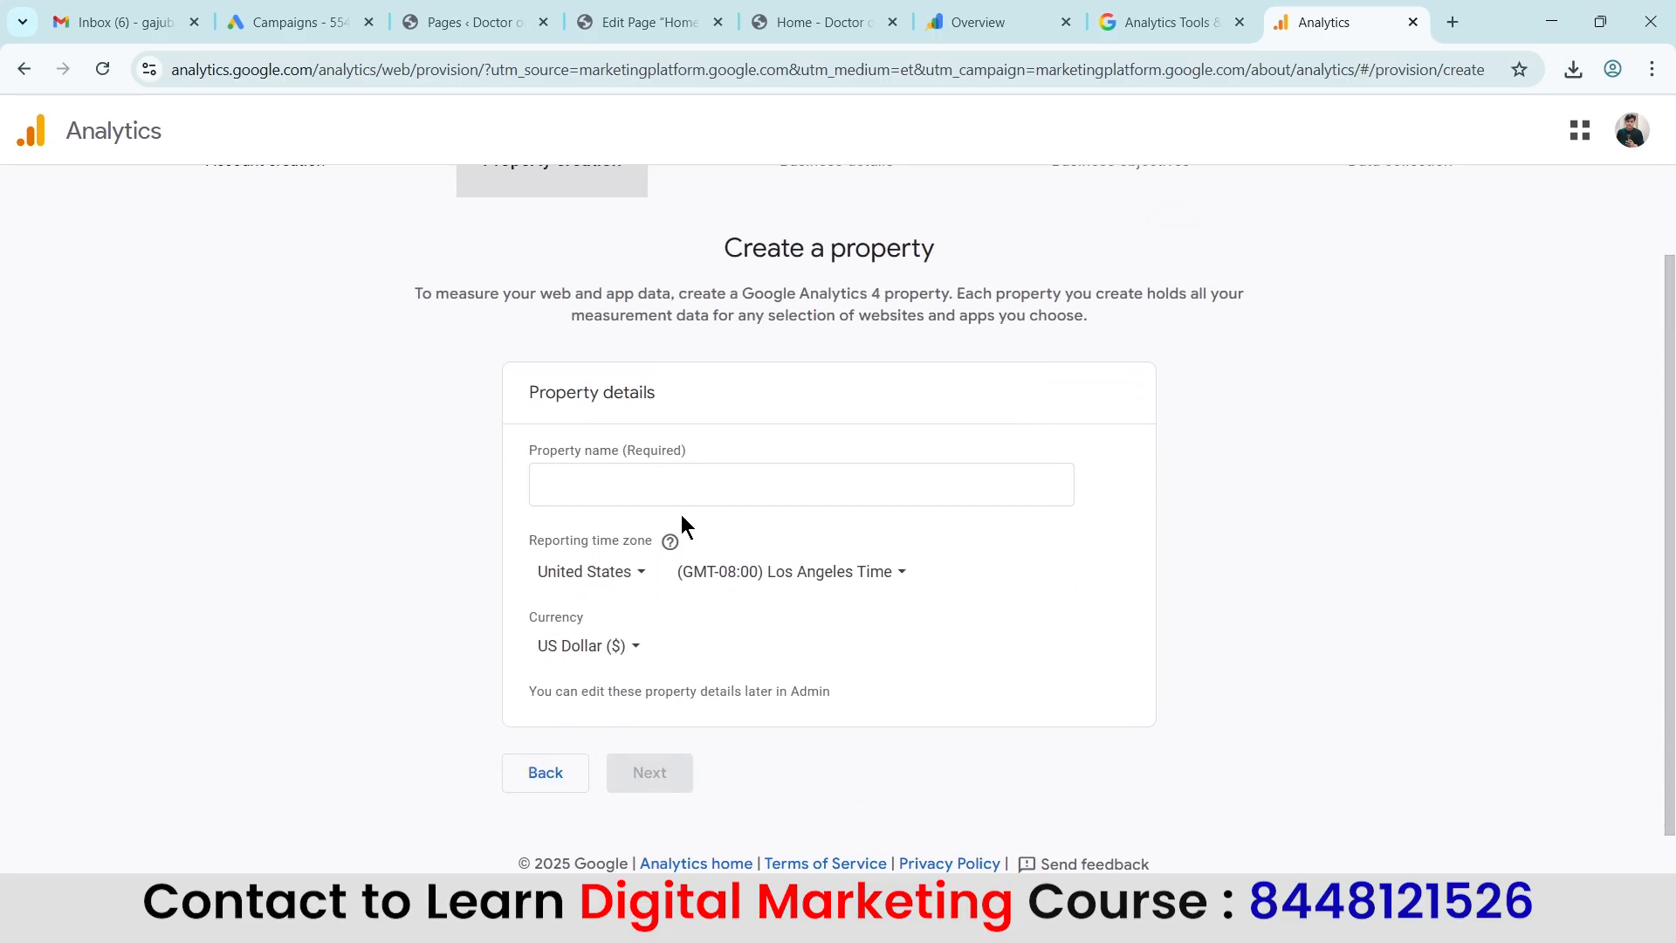
click(632, 493)
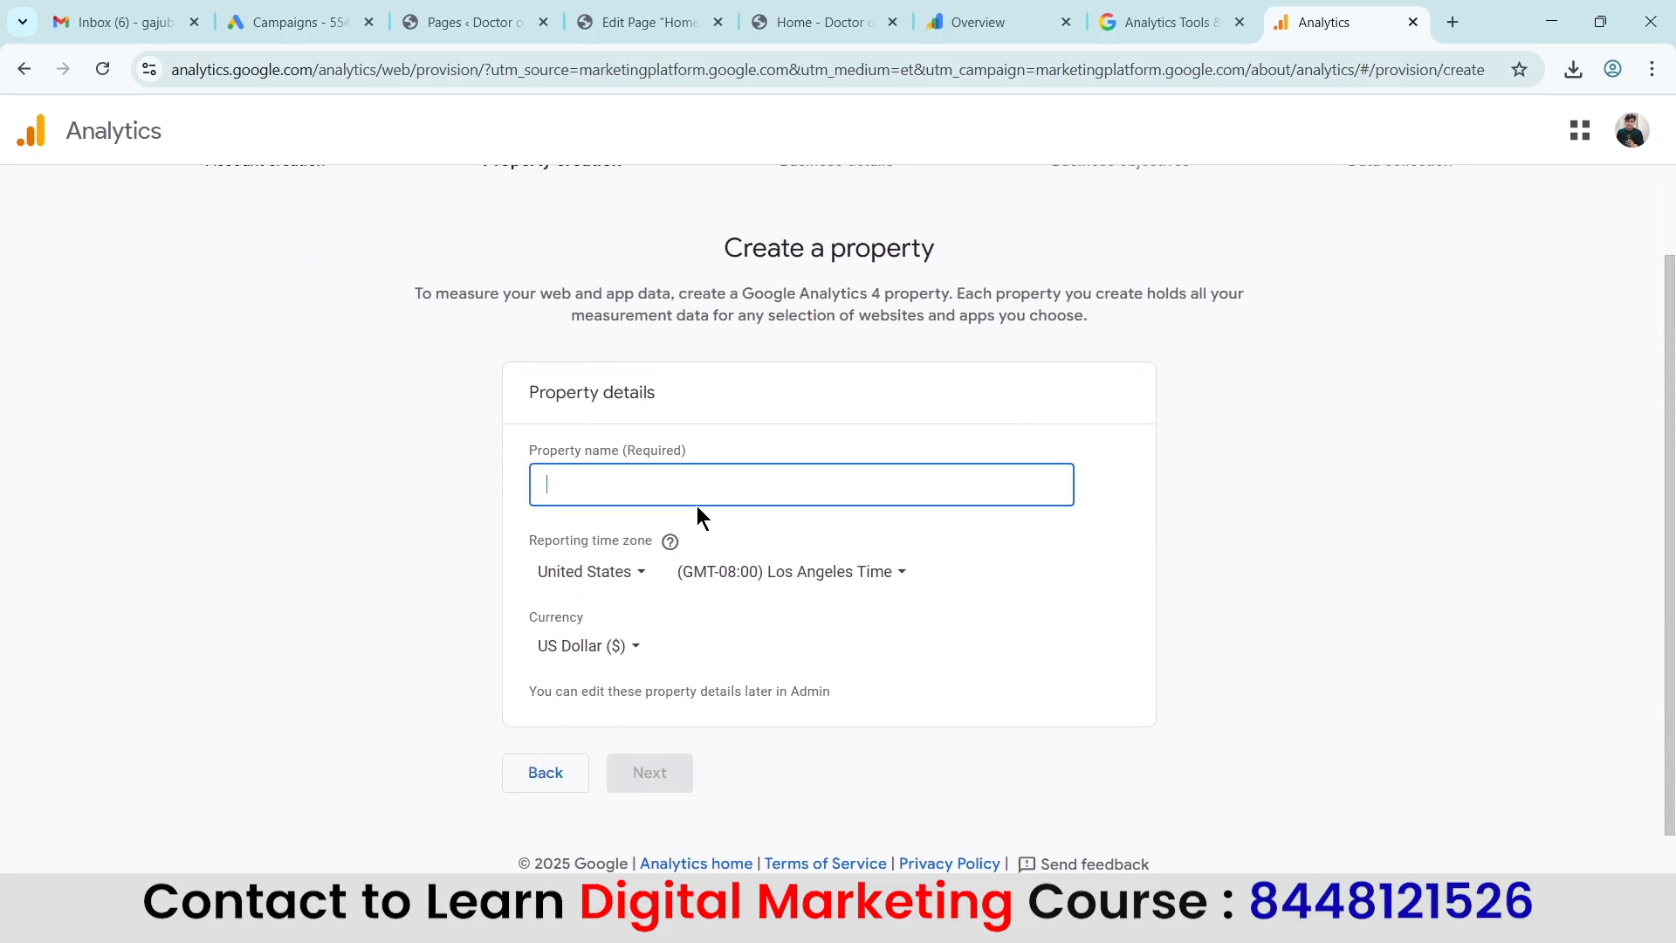
key(ctrl+v)
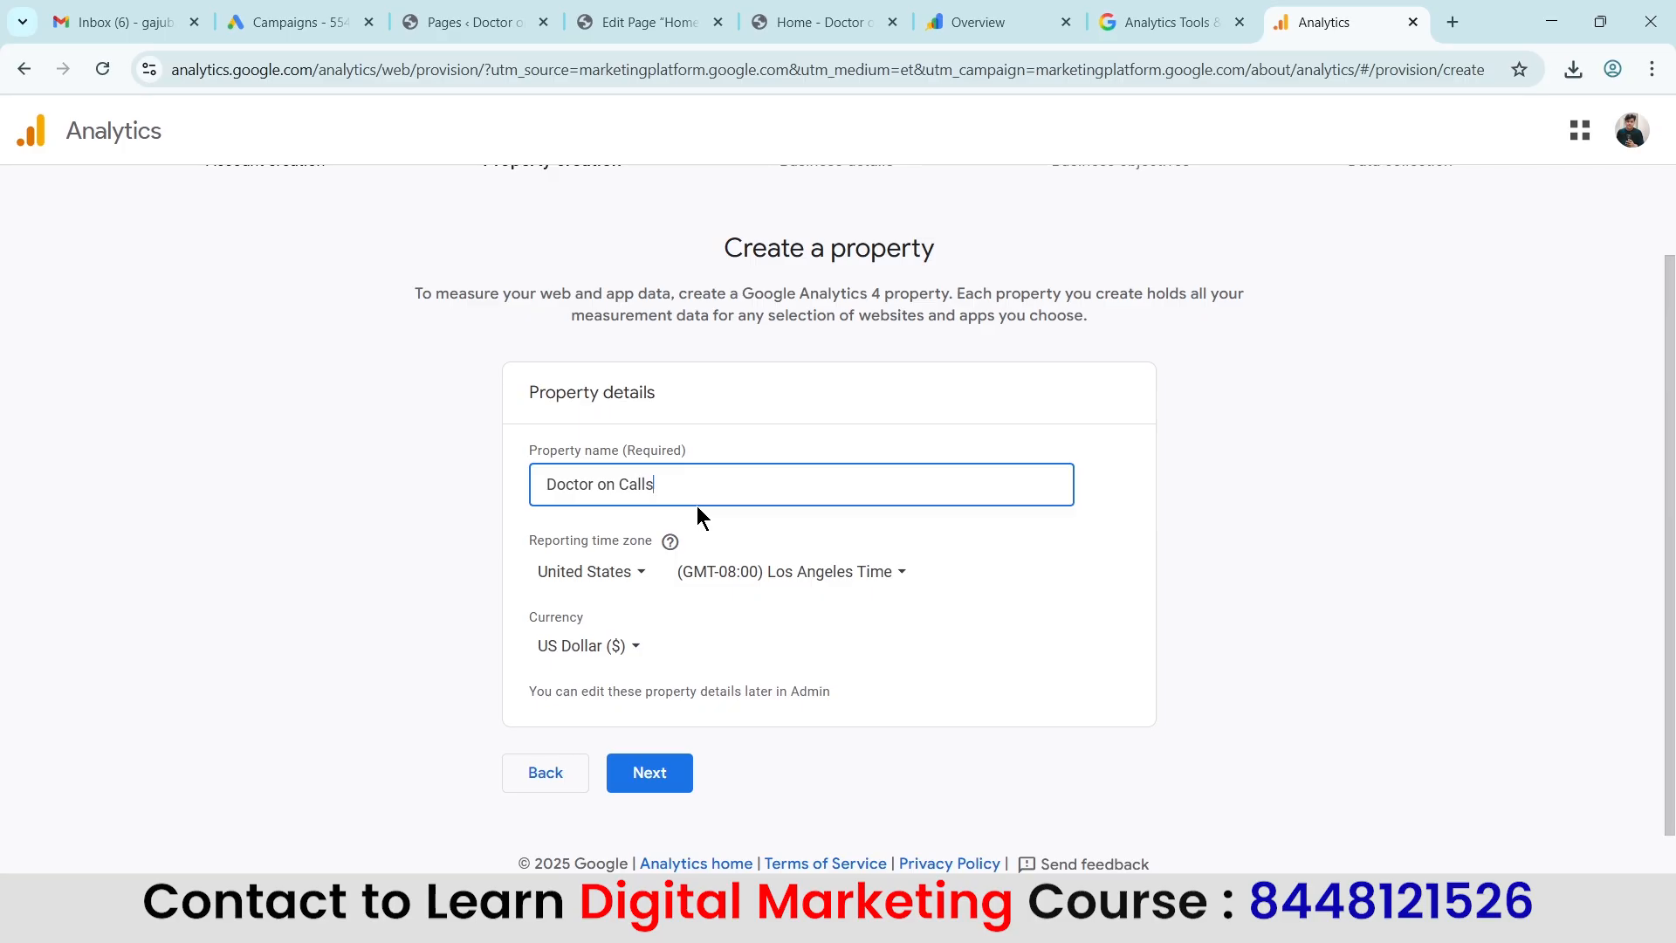
click(125, 702)
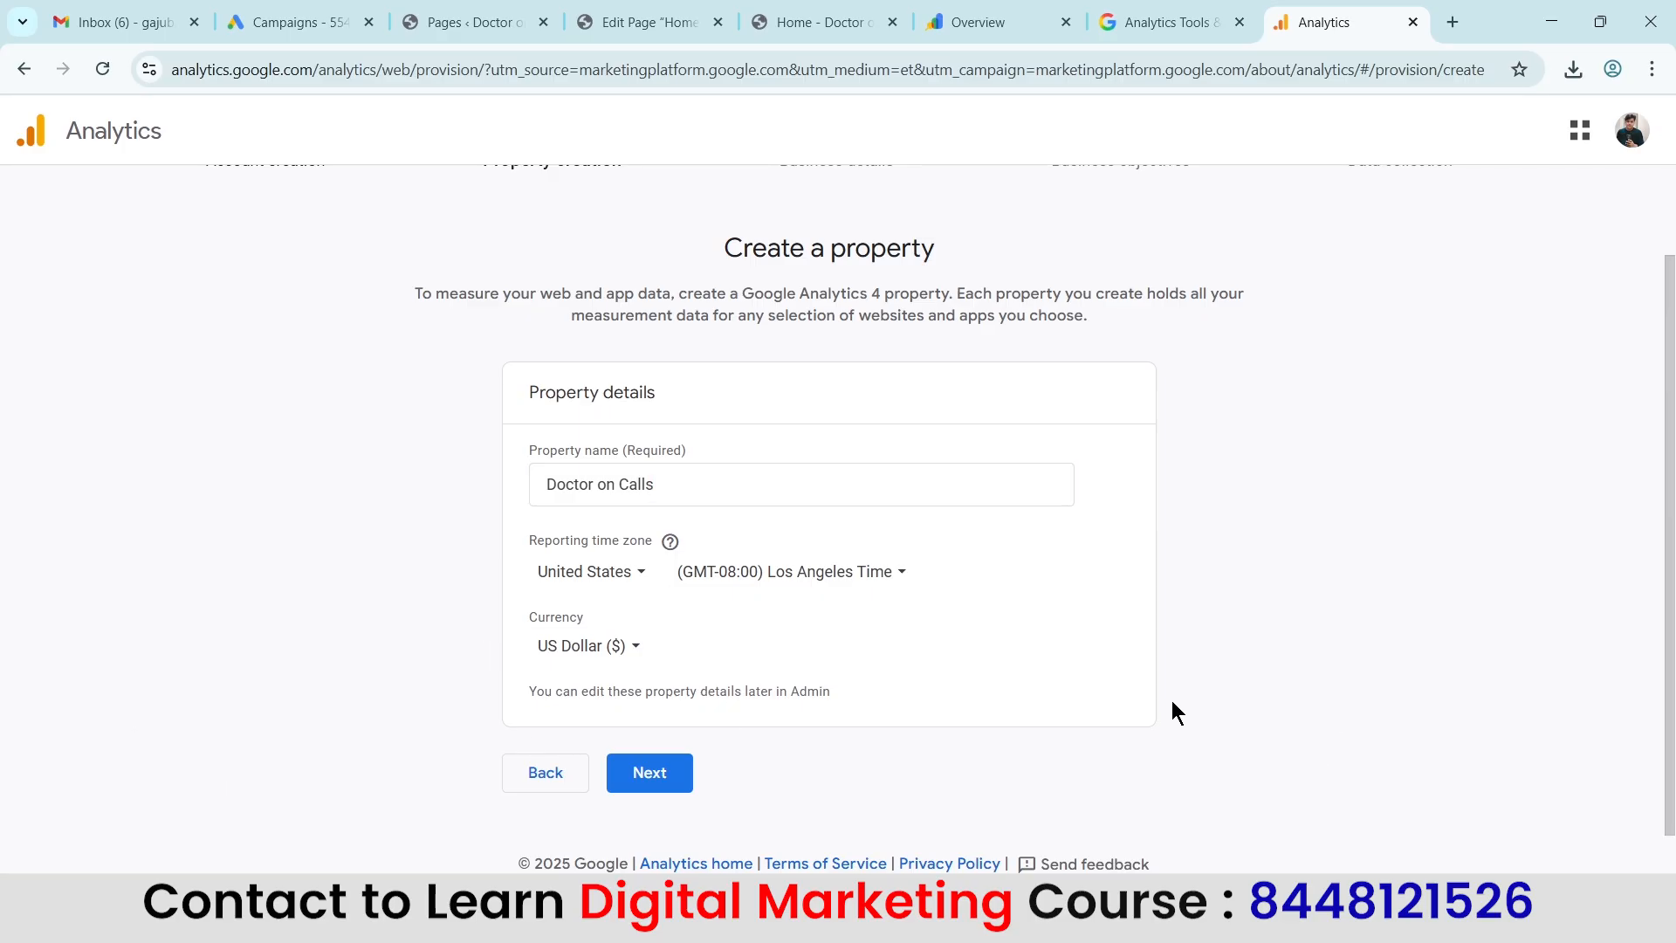
Set the property's reporting time zone to India and its currency to Indian Rupee (₹), and continue to the business details.
click(616, 576)
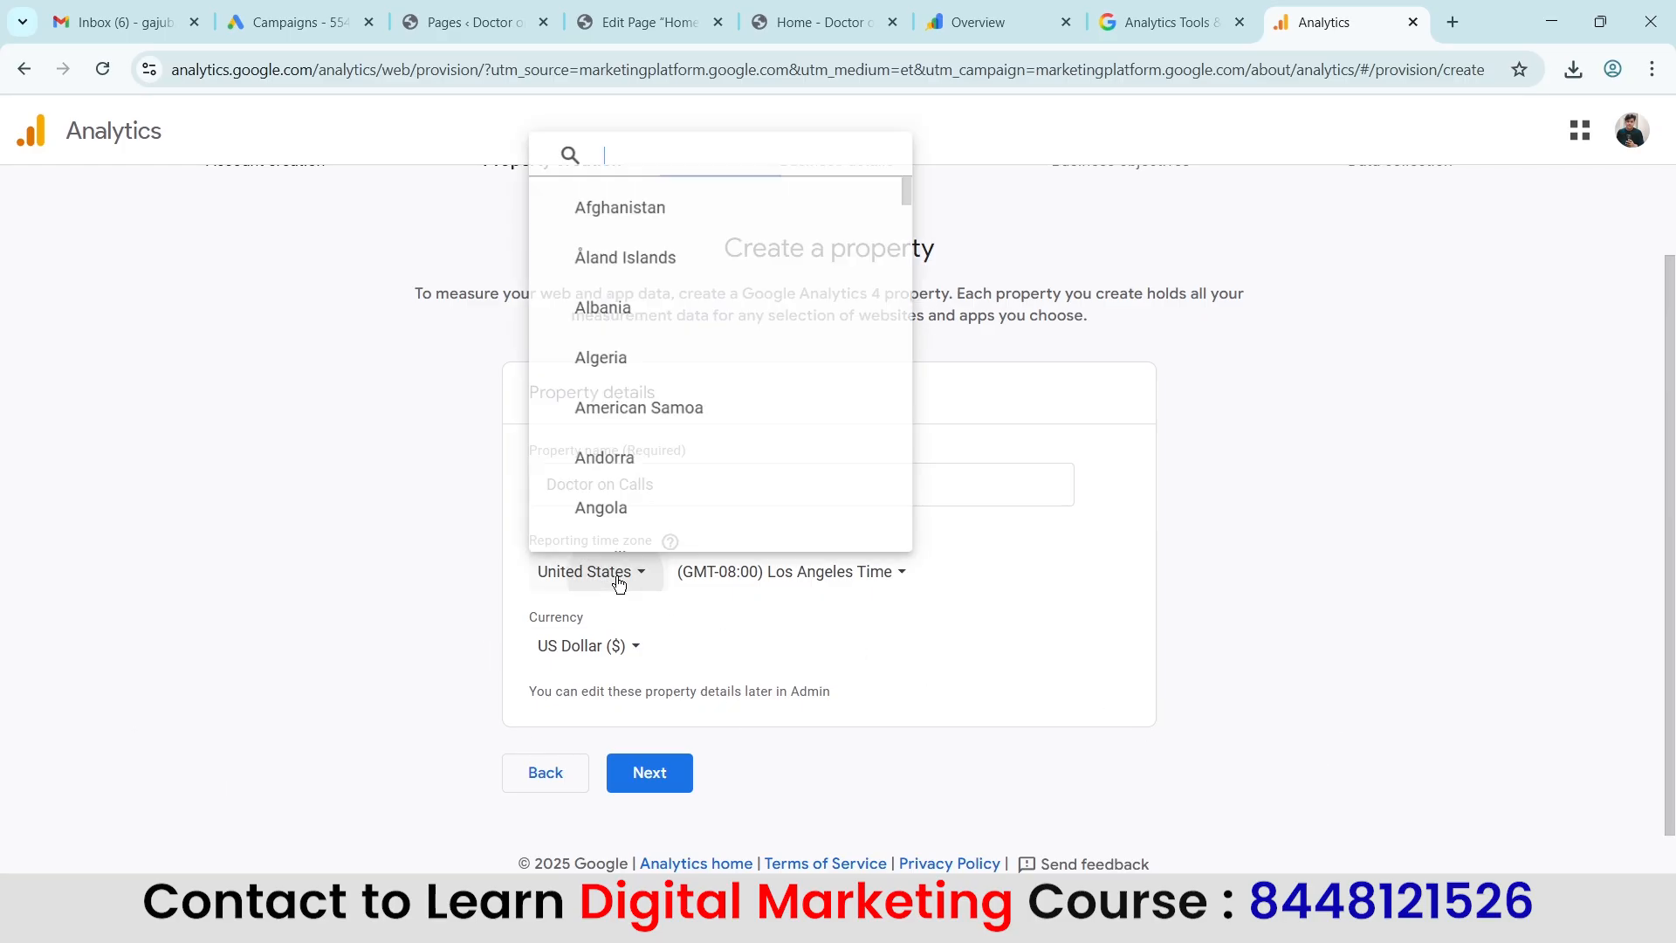
text(ind)
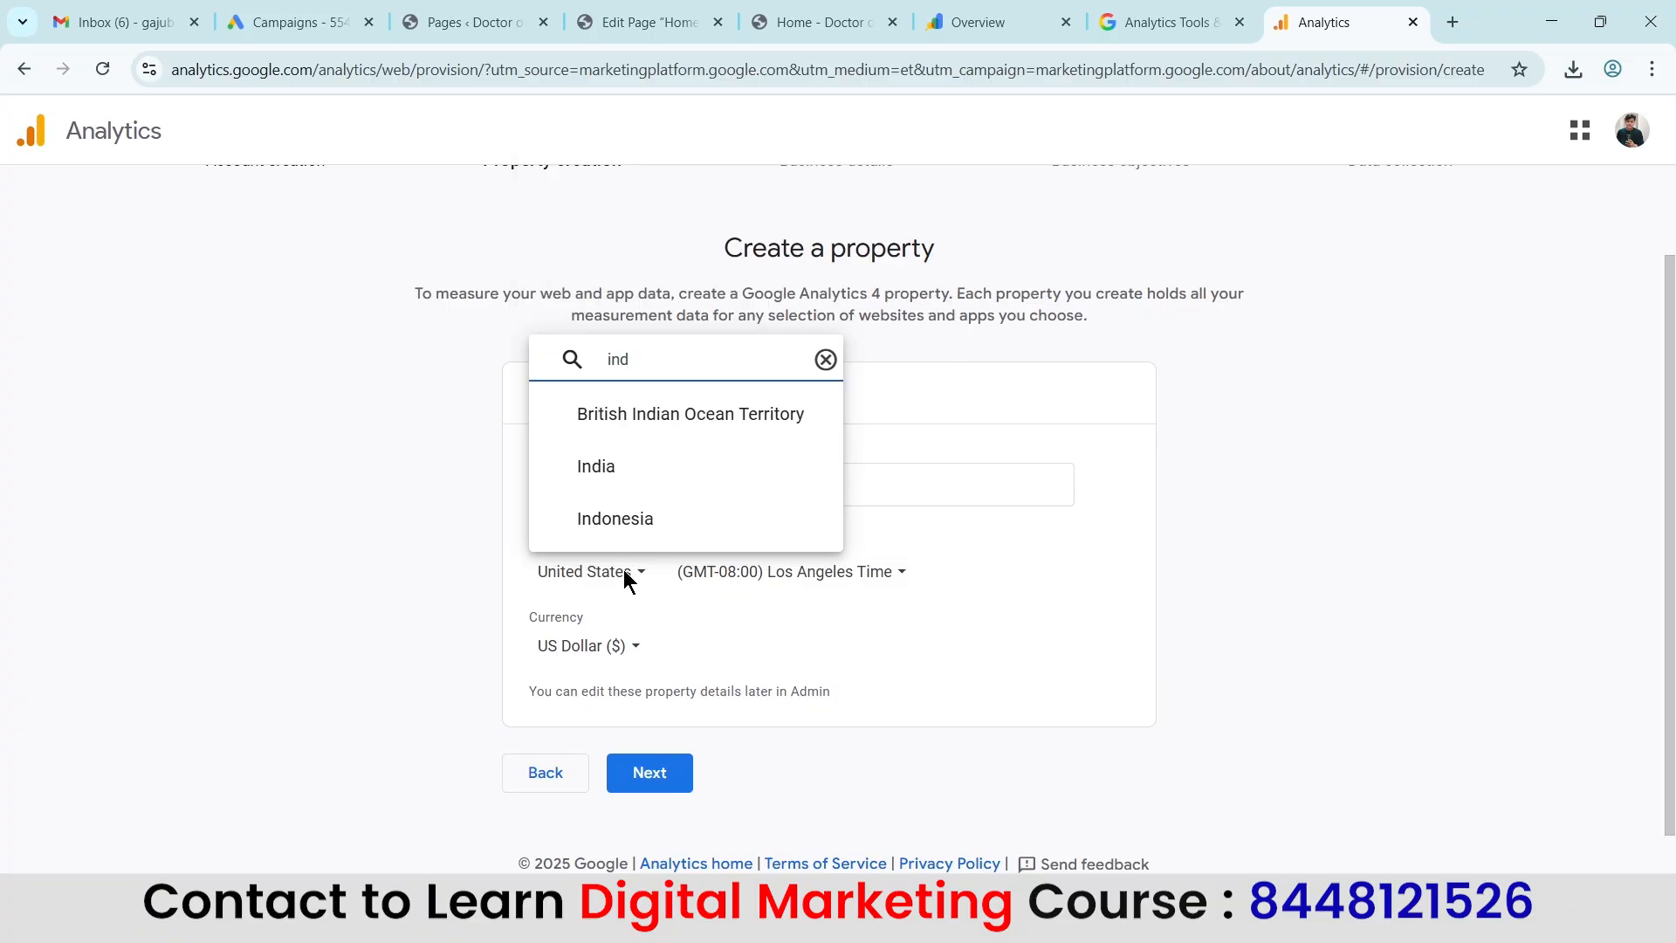
click(594, 464)
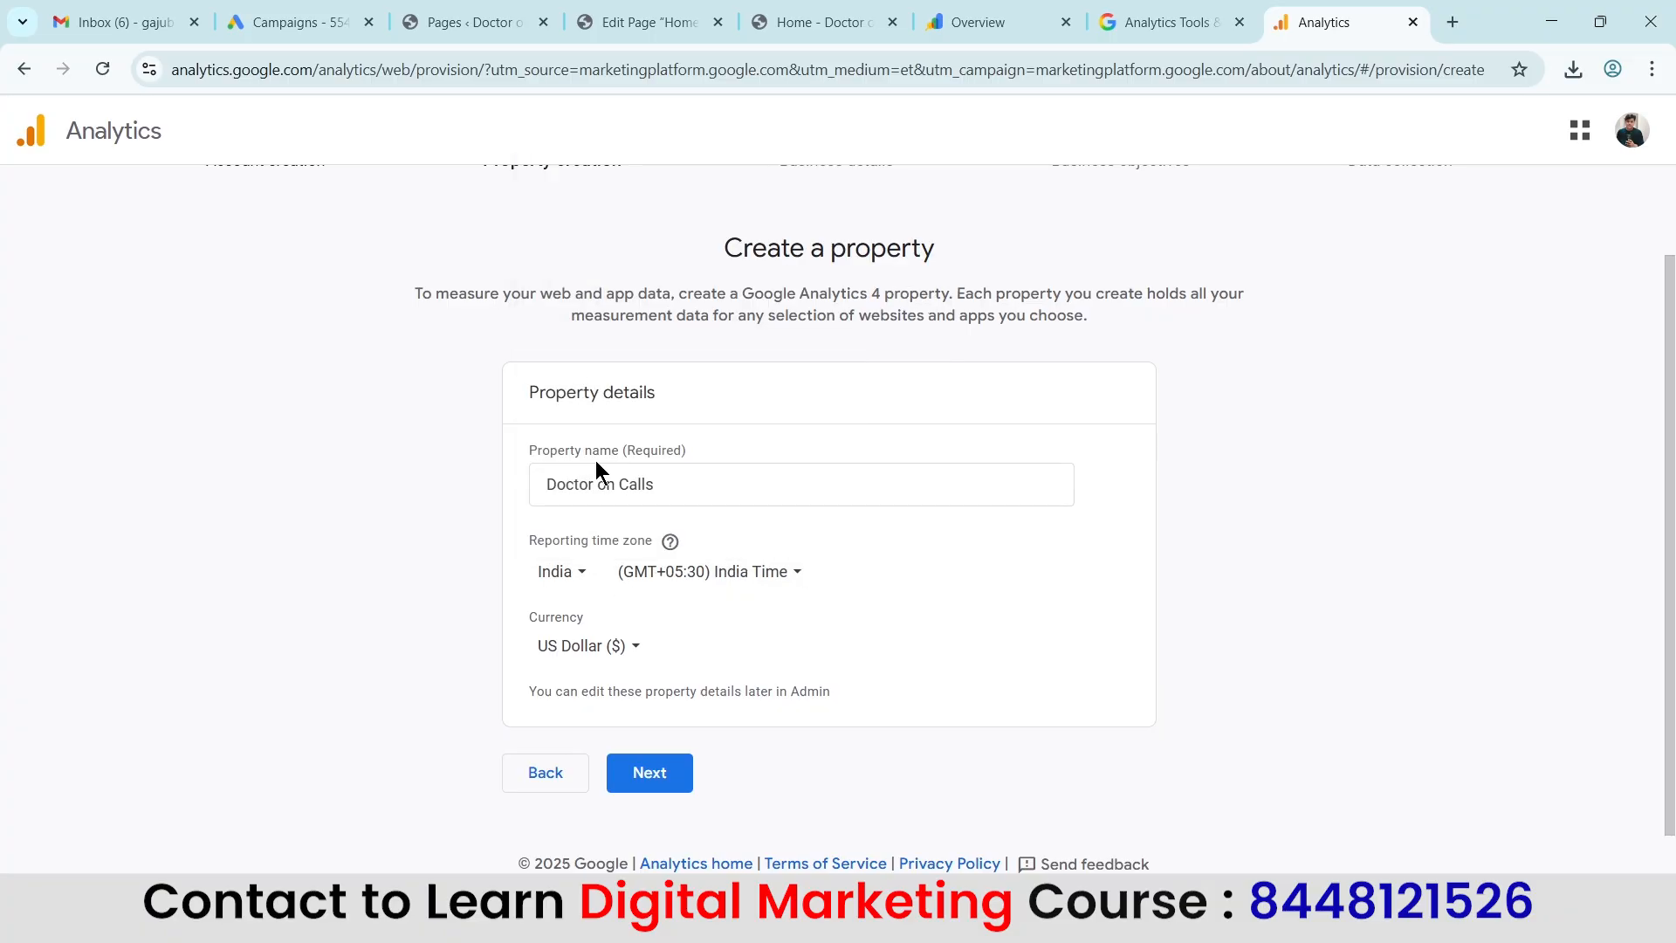
click(613, 648)
text(ind)
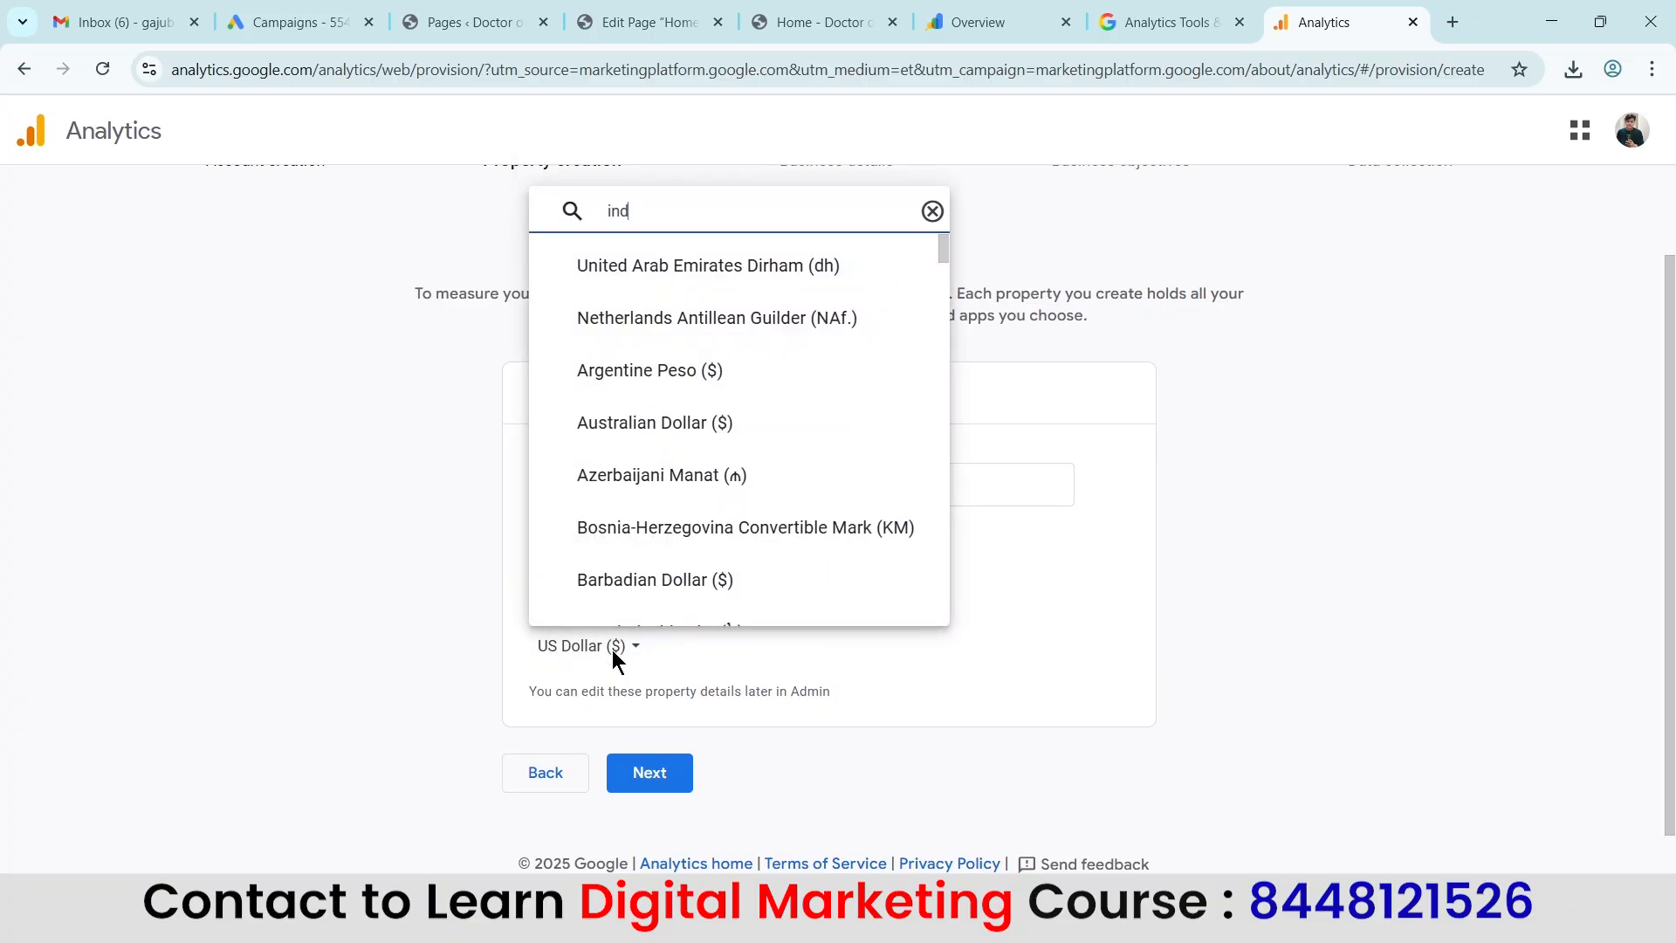
click(656, 610)
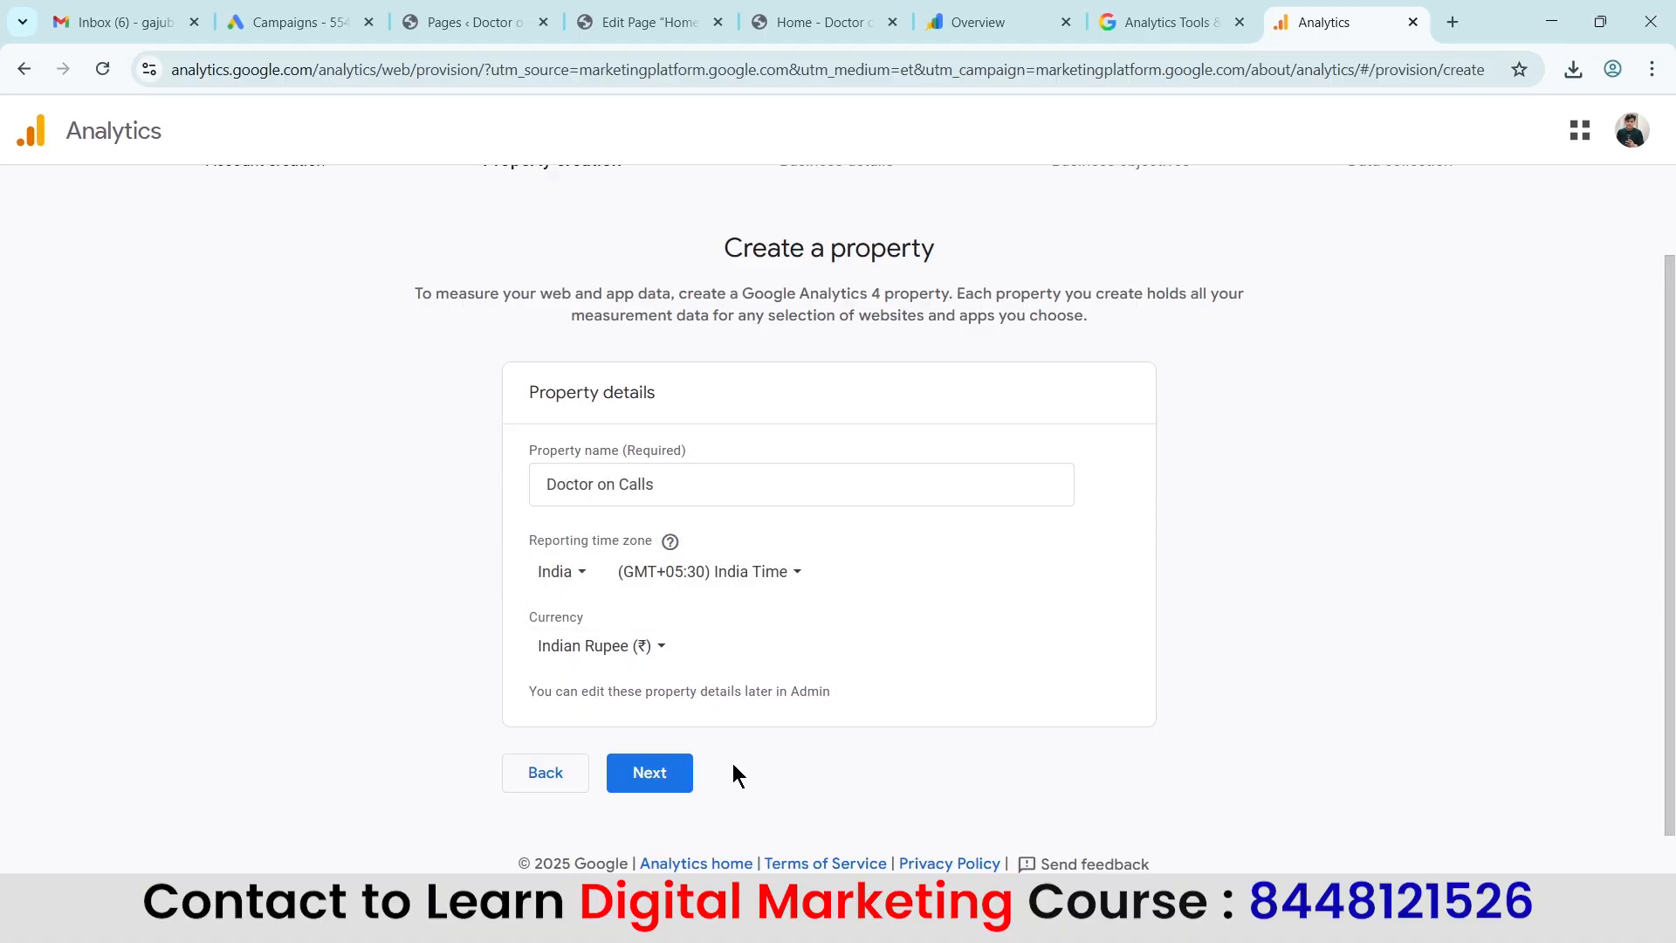
click(657, 773)
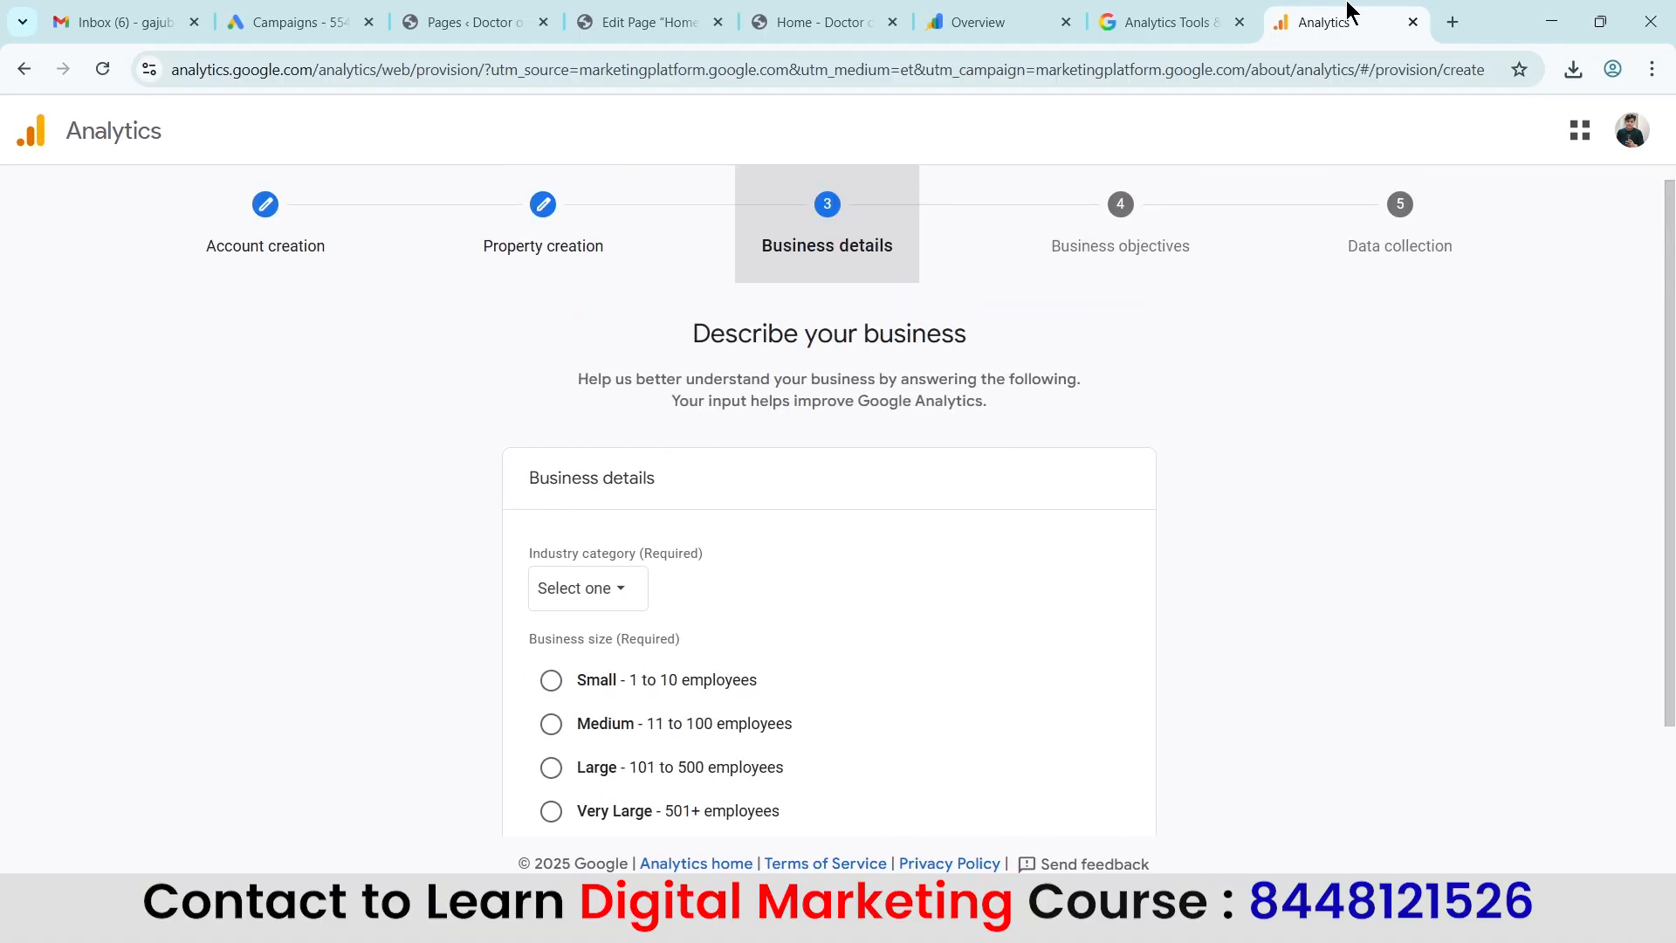
Search the industry categories for a medical or doctor option.
scroll(1249, 593, down, 2)
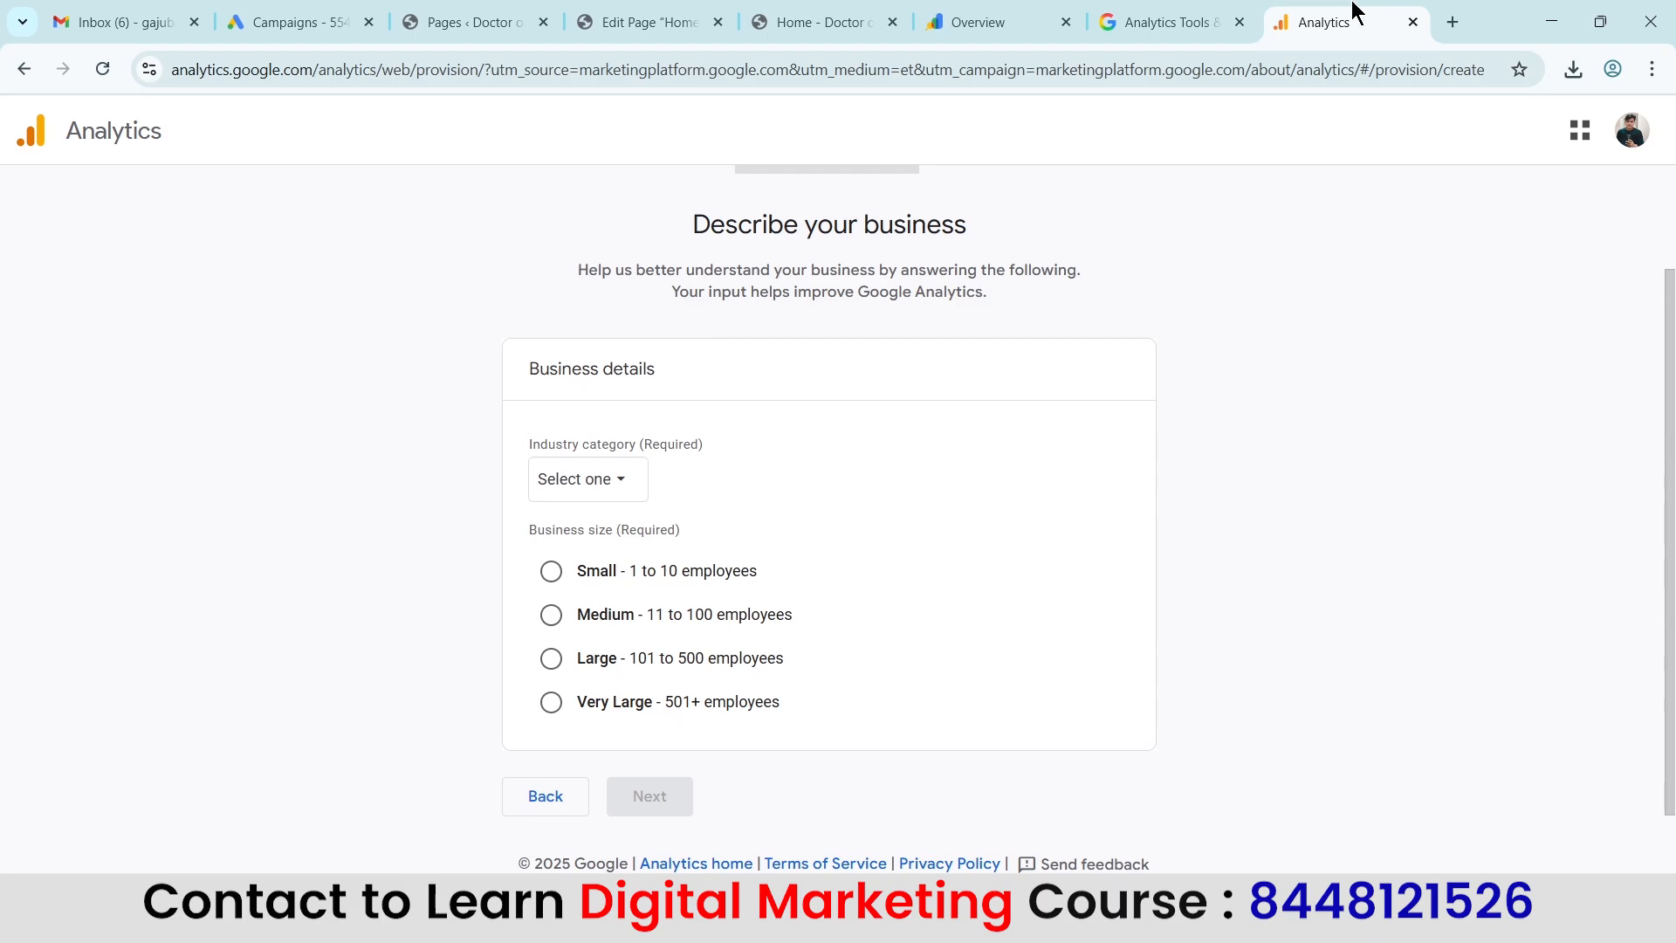
click(587, 487)
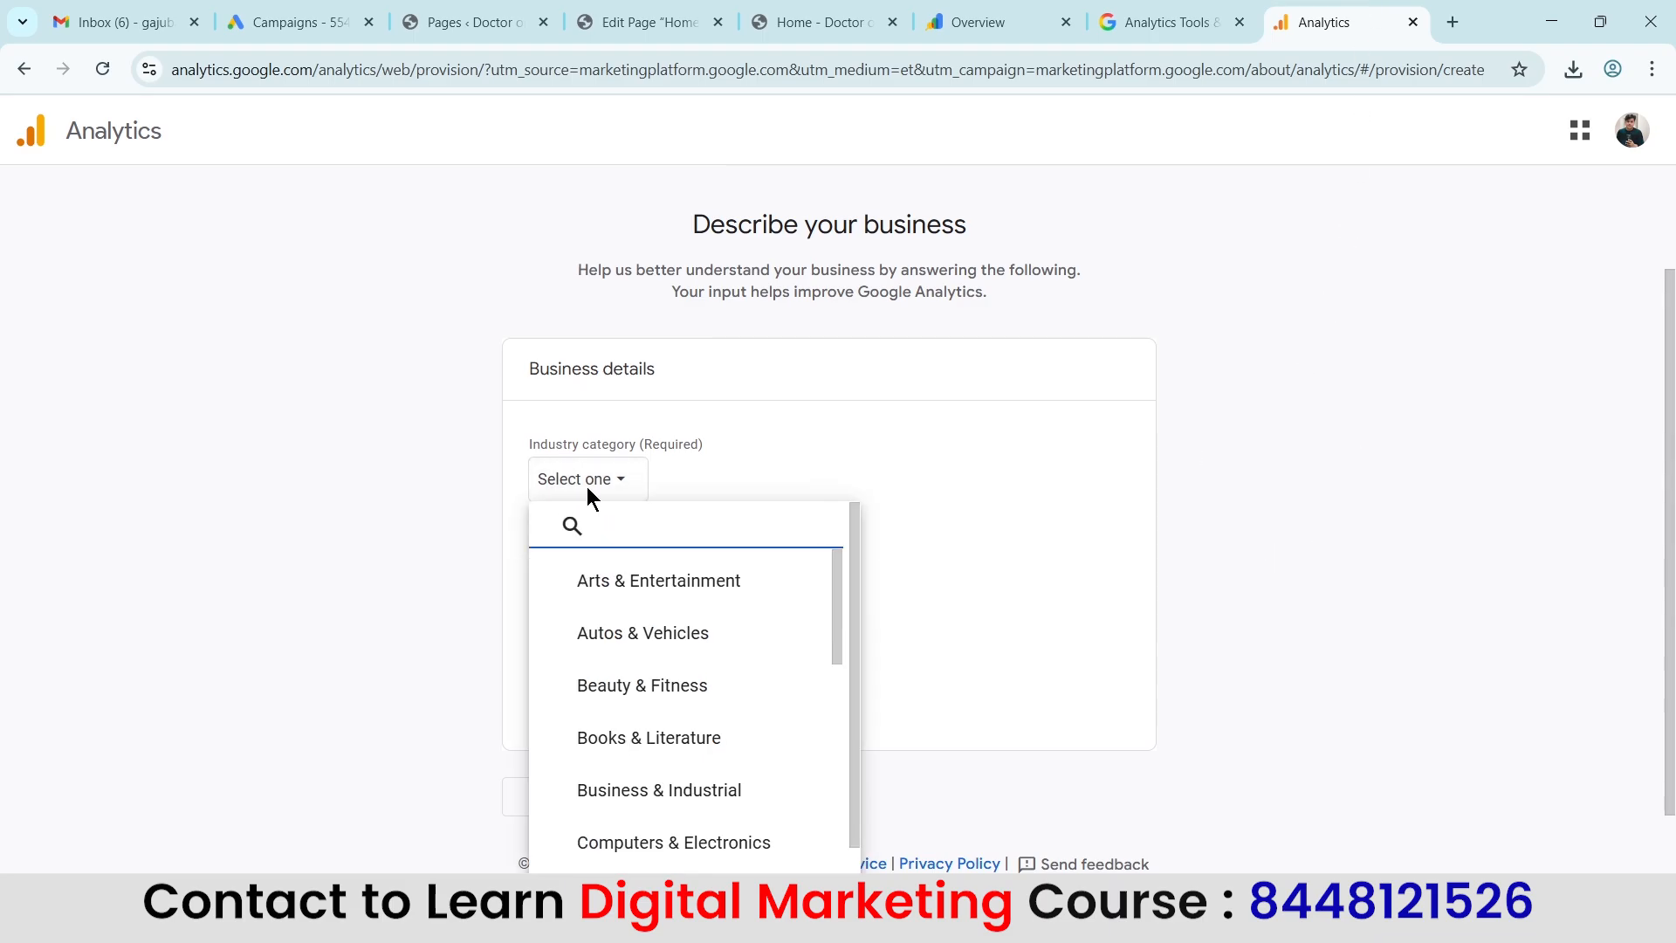
text(medi)
key(BackSpace)
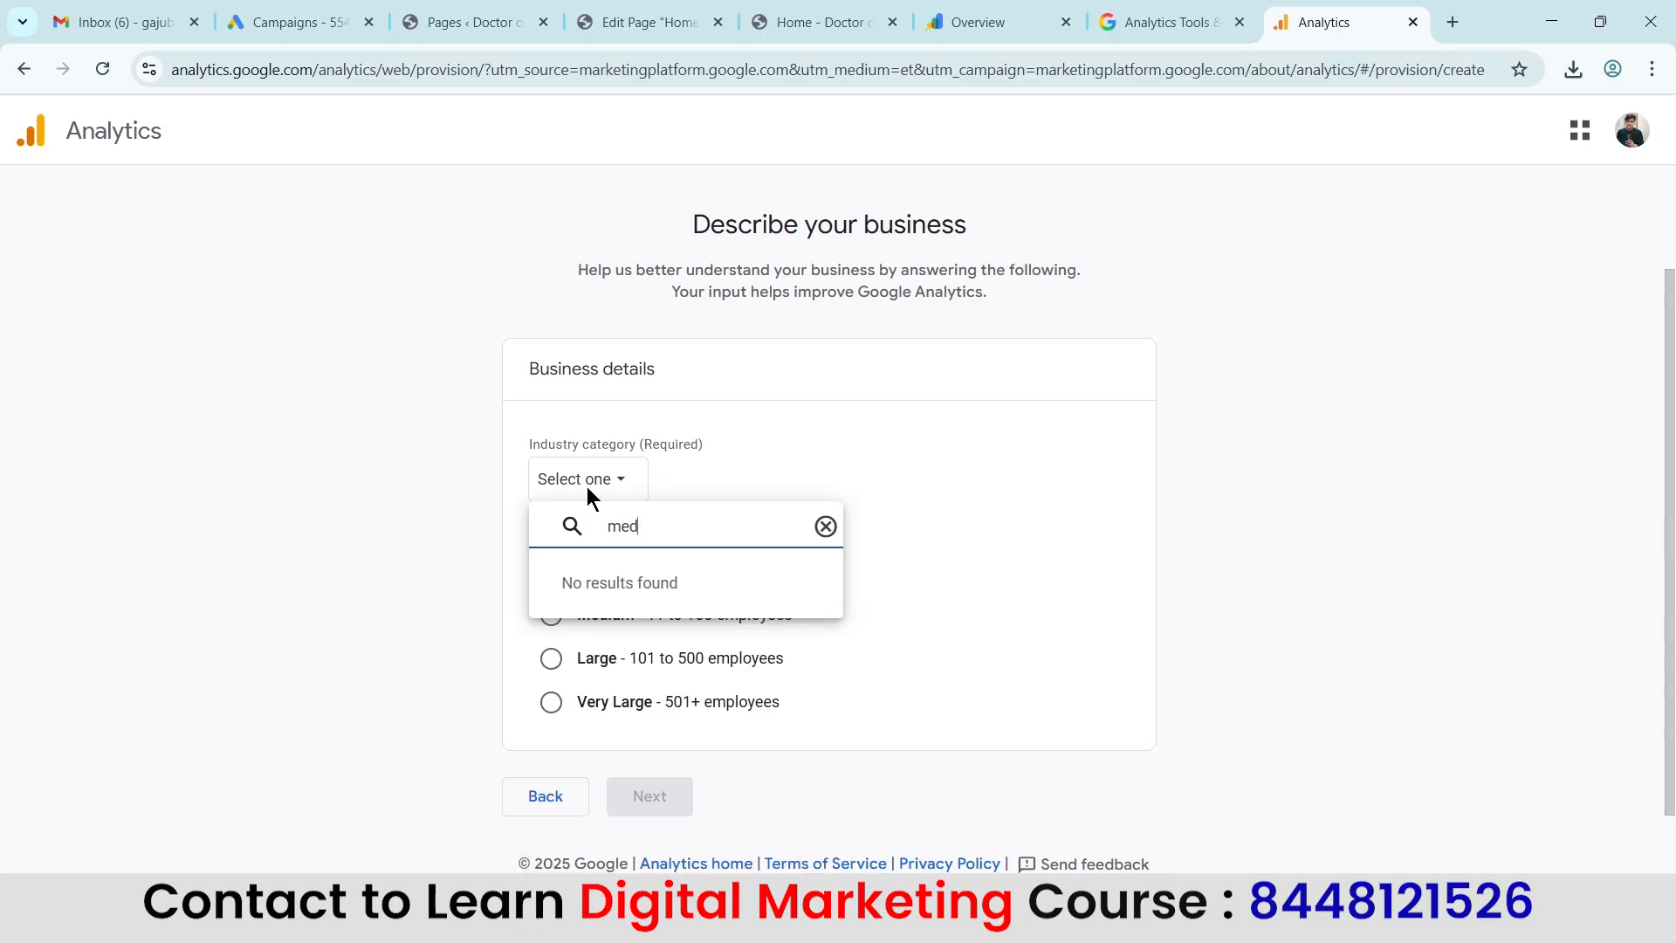
text(ica)
key(BackSpace)
key(BackSpace)
key(BackSpace)
key(BackSpace)
key(BackSpace)
key(BackSpace)
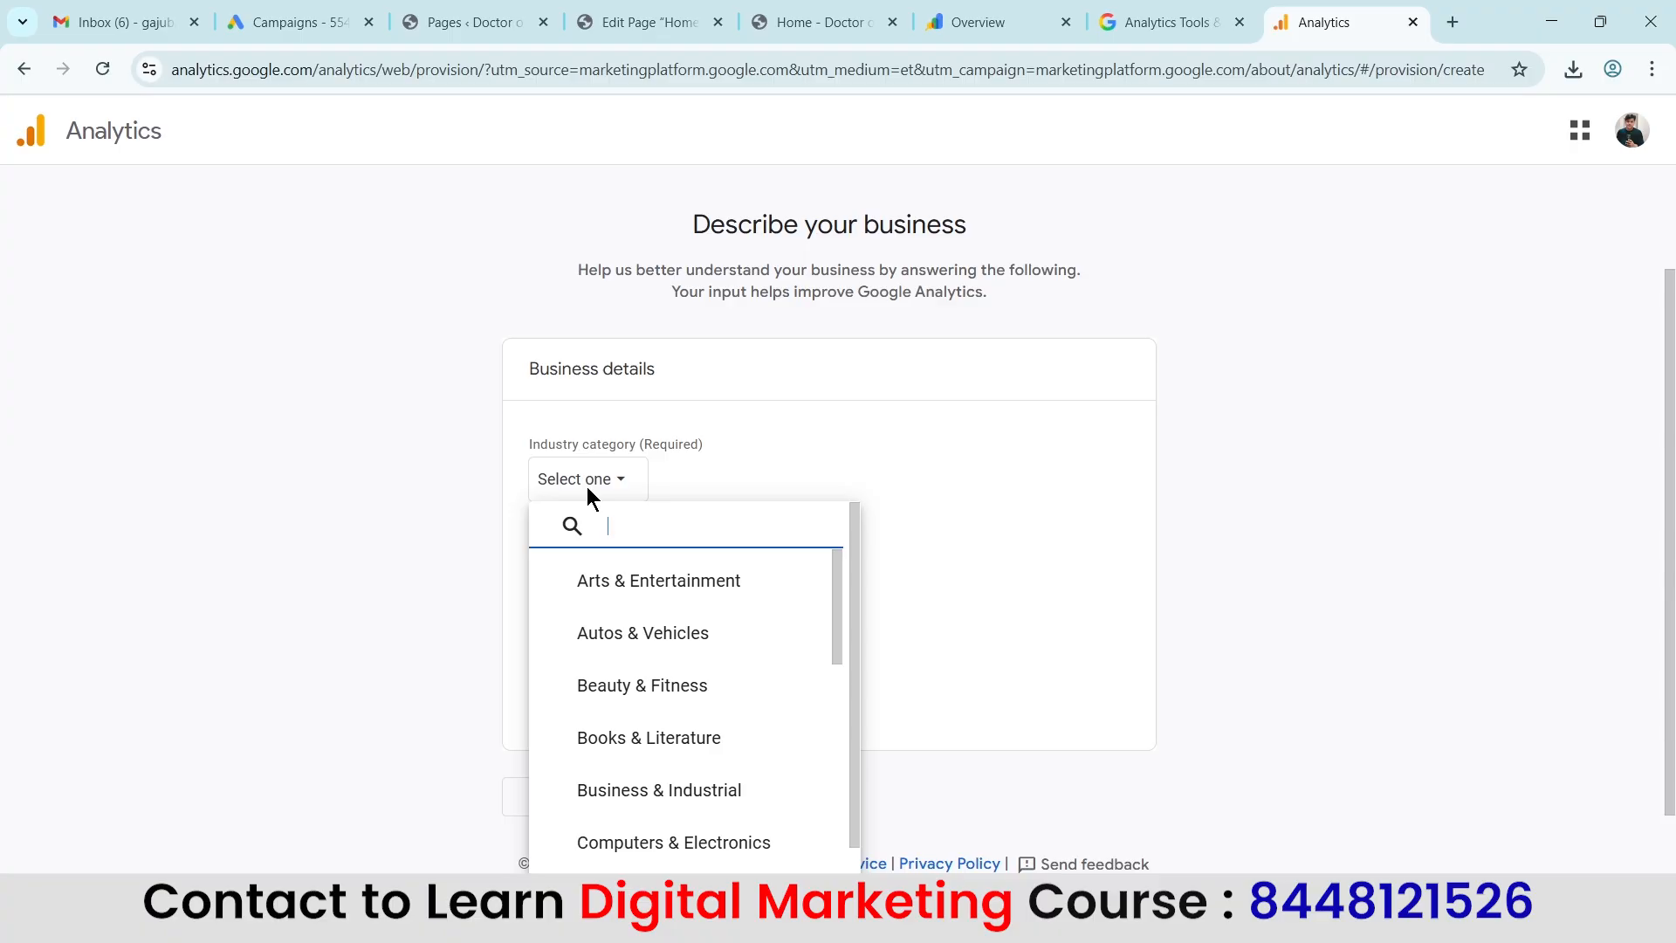
text(doc)
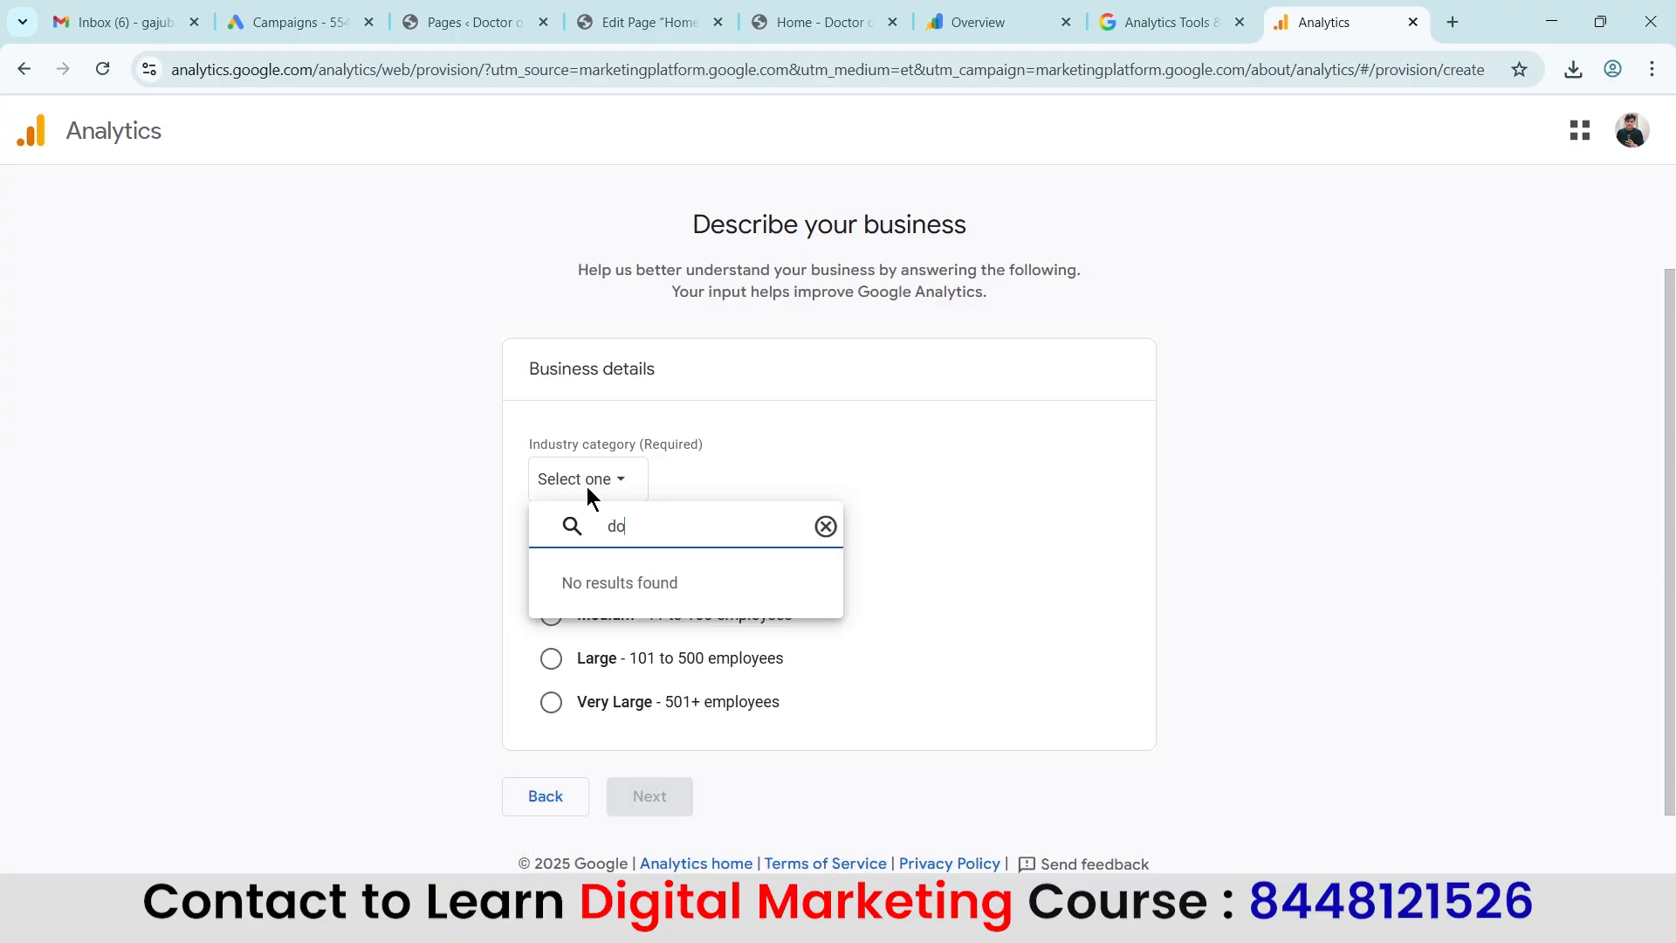
key(BackSpace)
key(BackSpace)
Choose Health as the industry category and Small (1 to 10 employees) as the business size, and continue to the business objectives.
scroll(720, 672, down, 3)
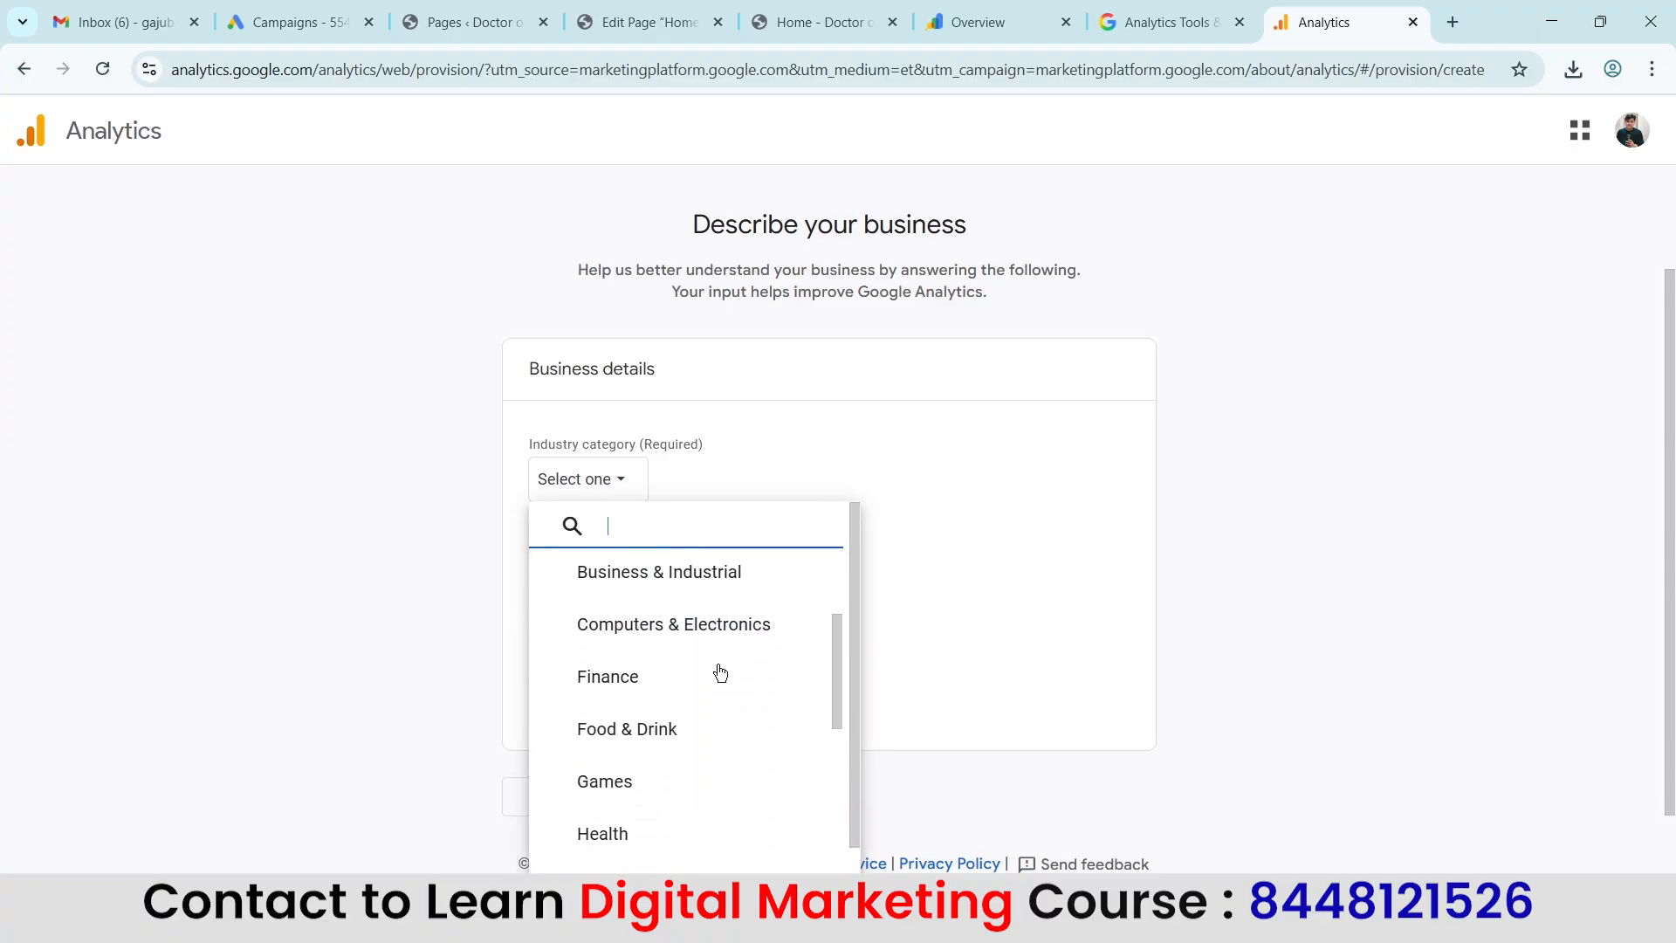
scroll(643, 637, down, 1)
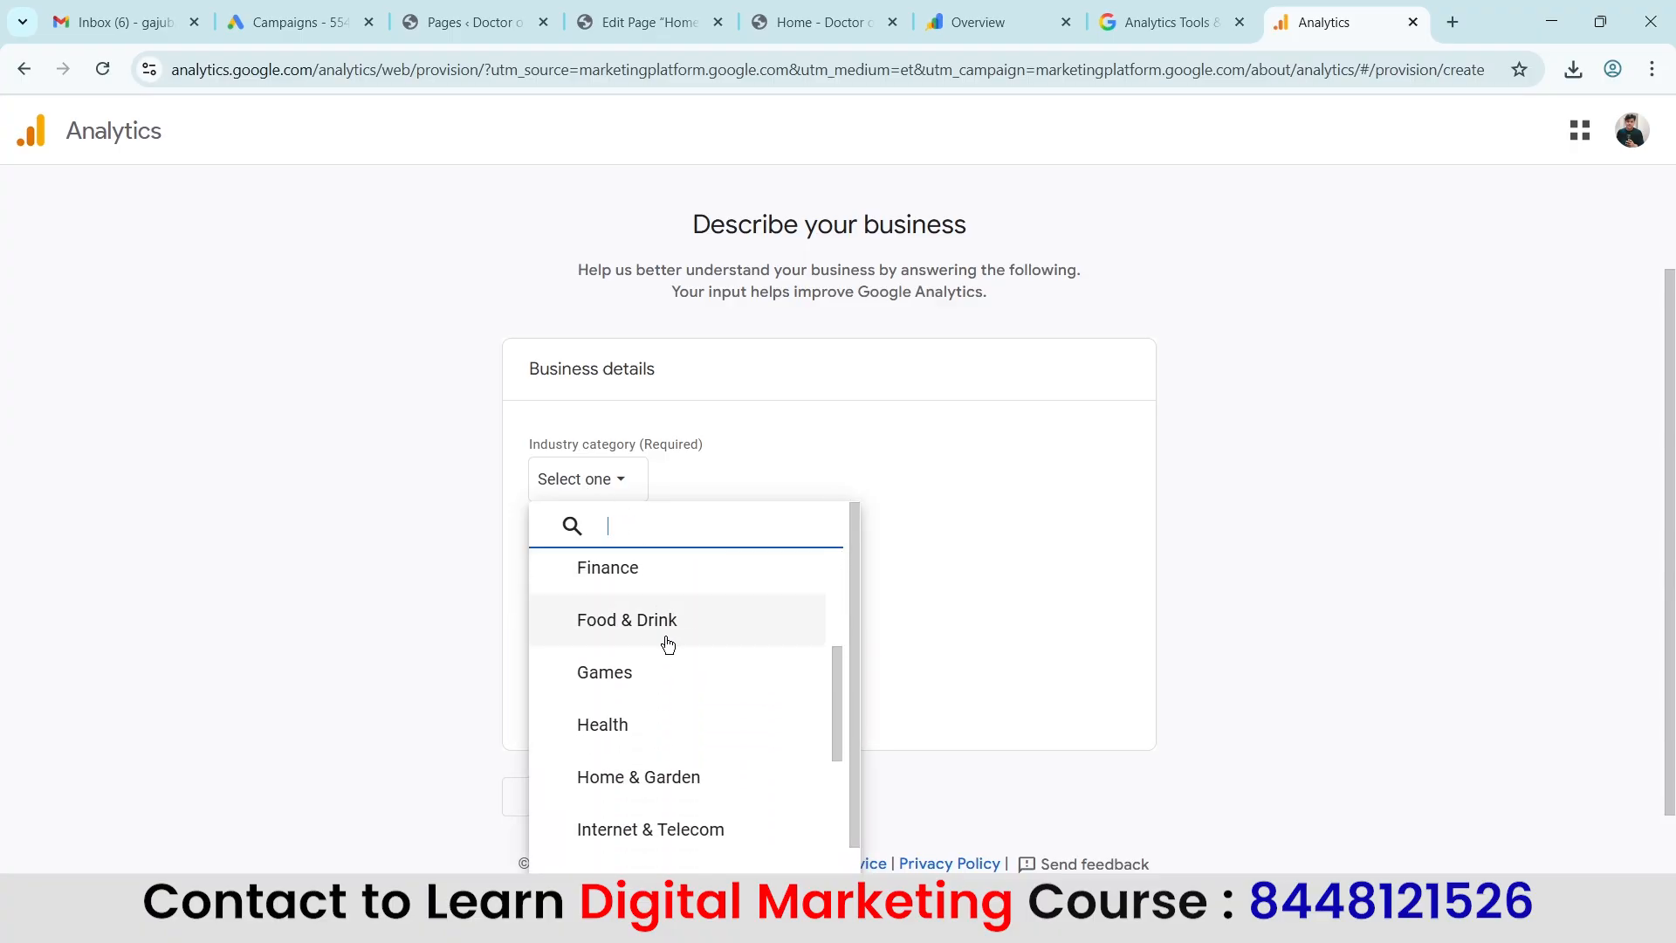
click(647, 727)
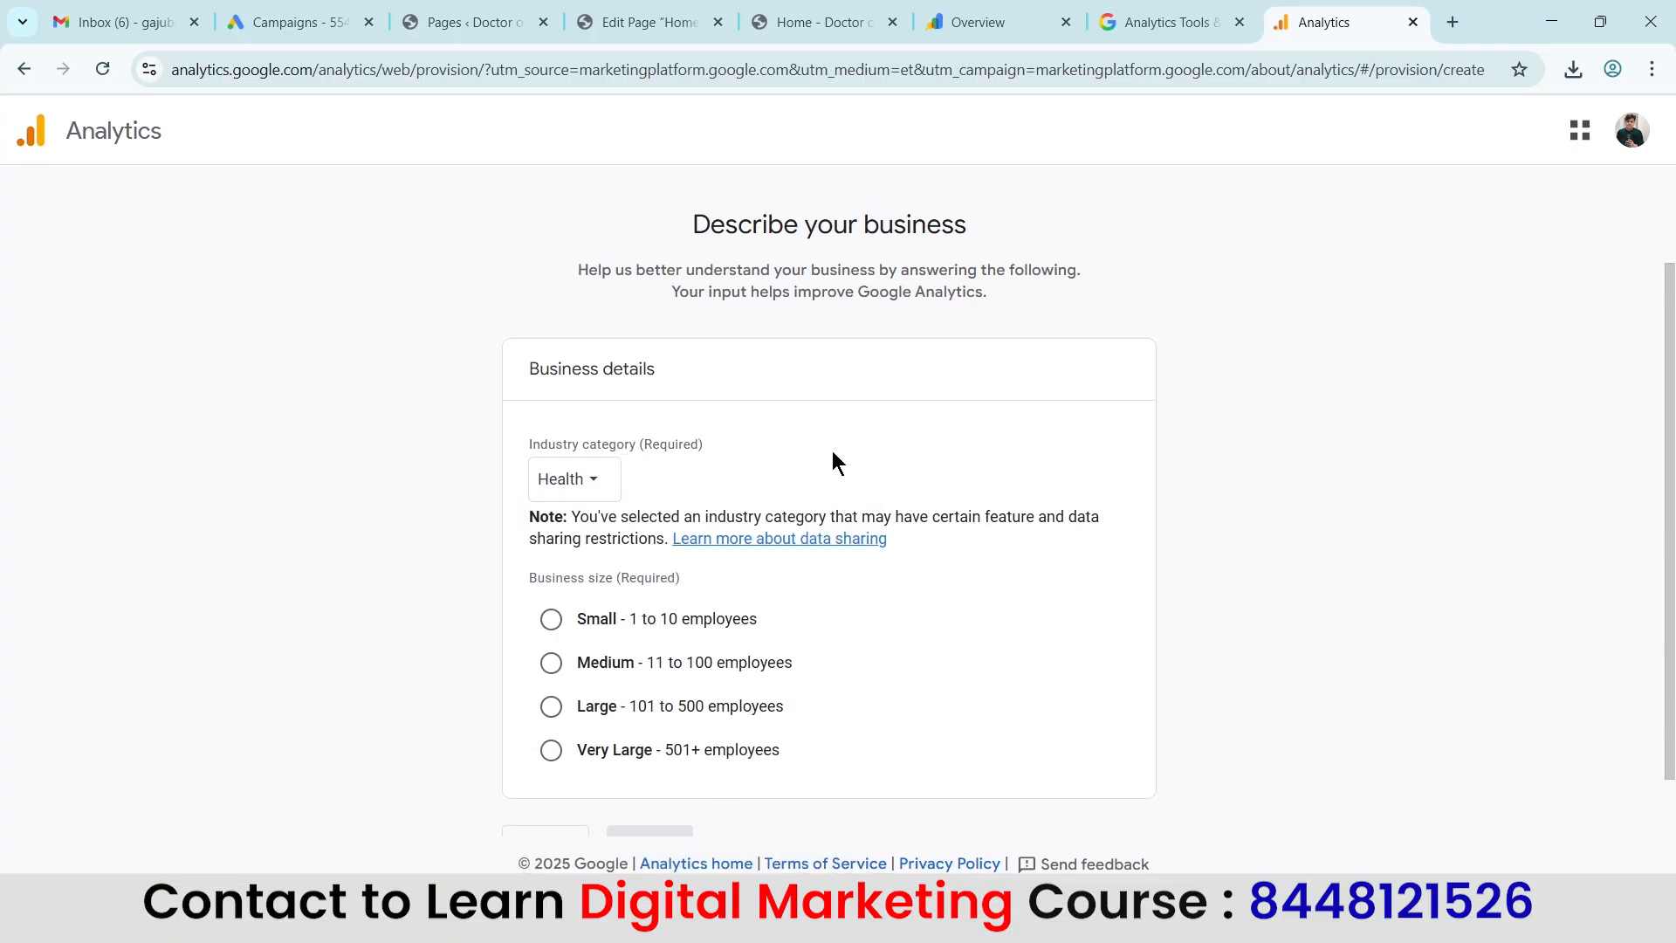
scroll(836, 462, down, 1)
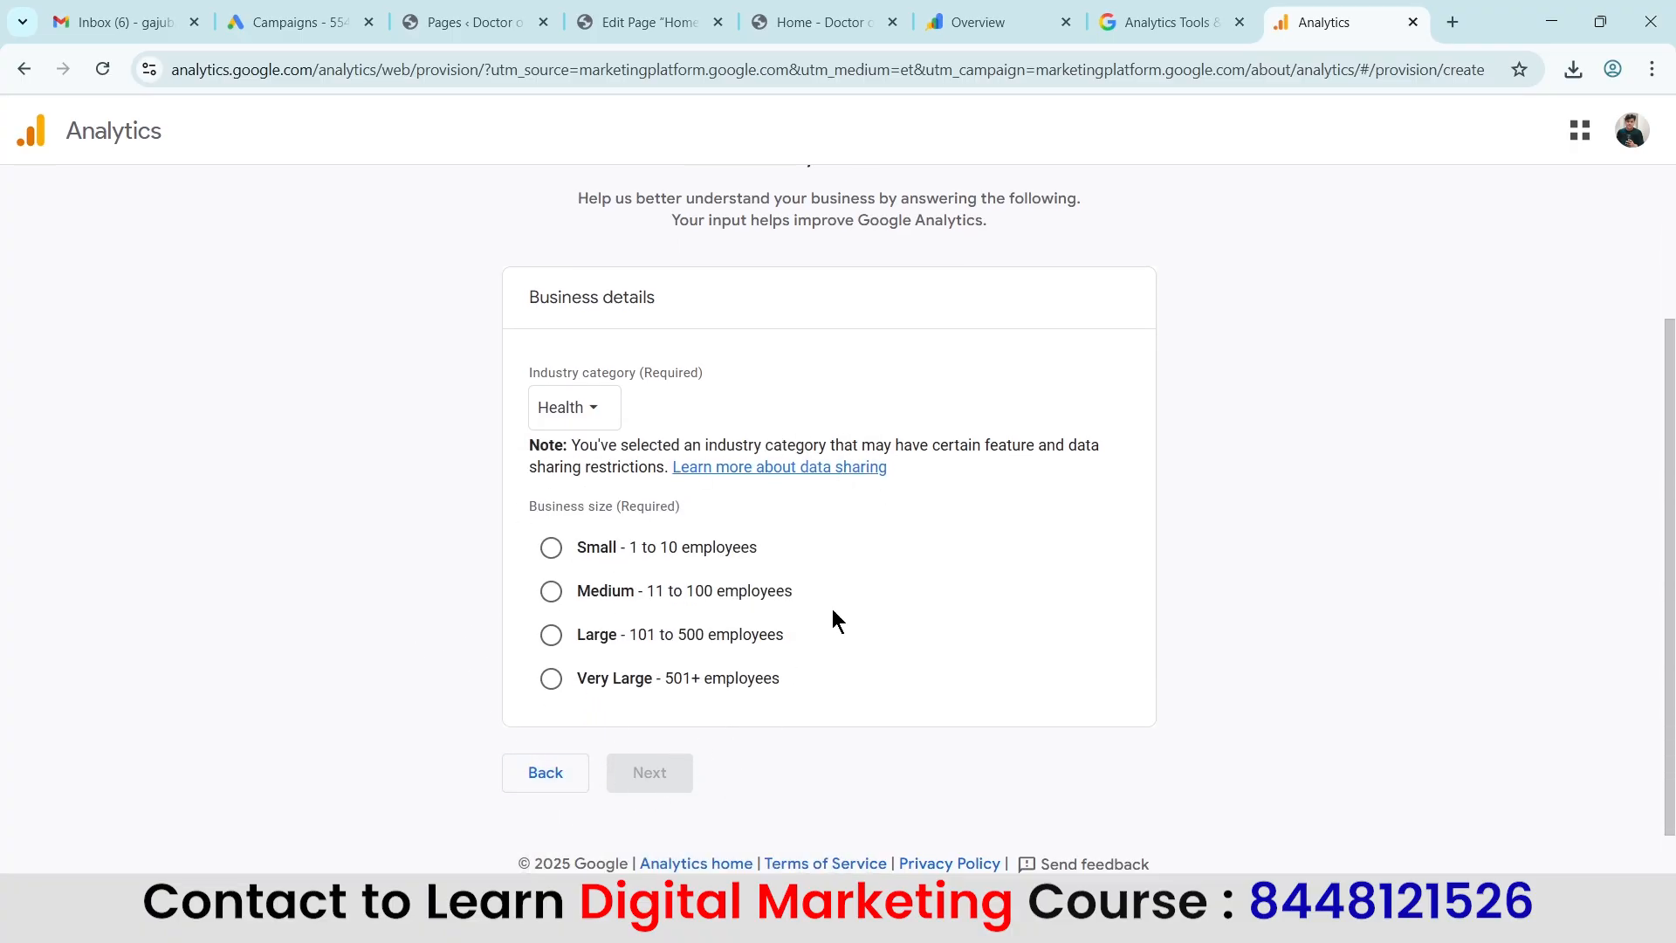
click(551, 546)
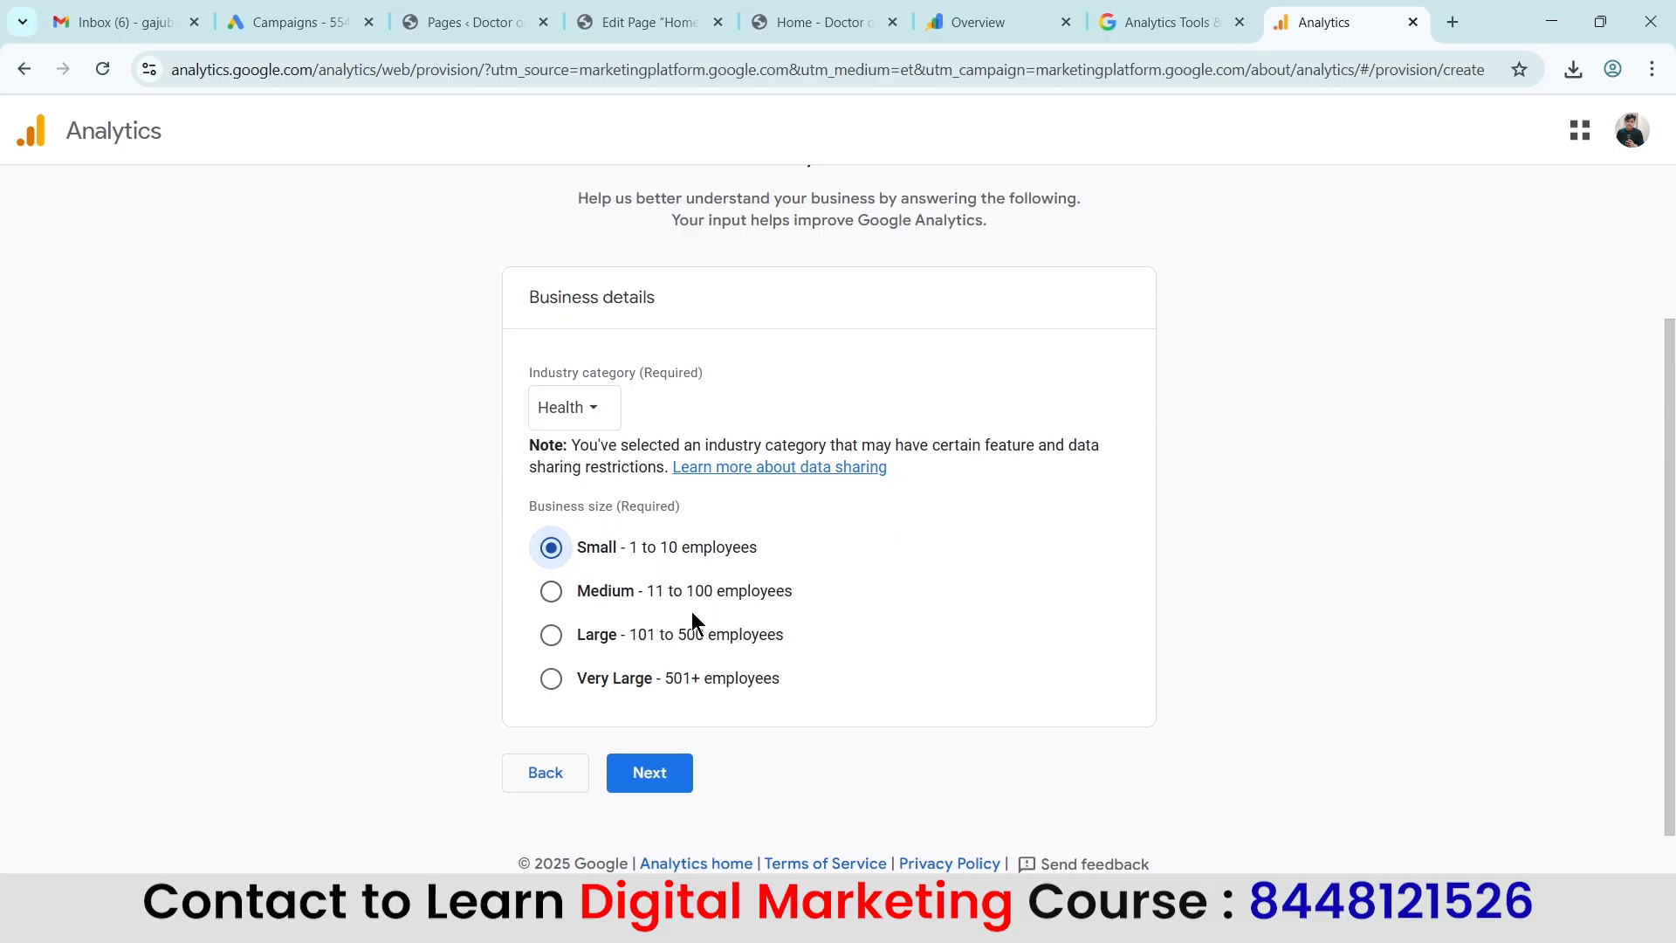
click(650, 773)
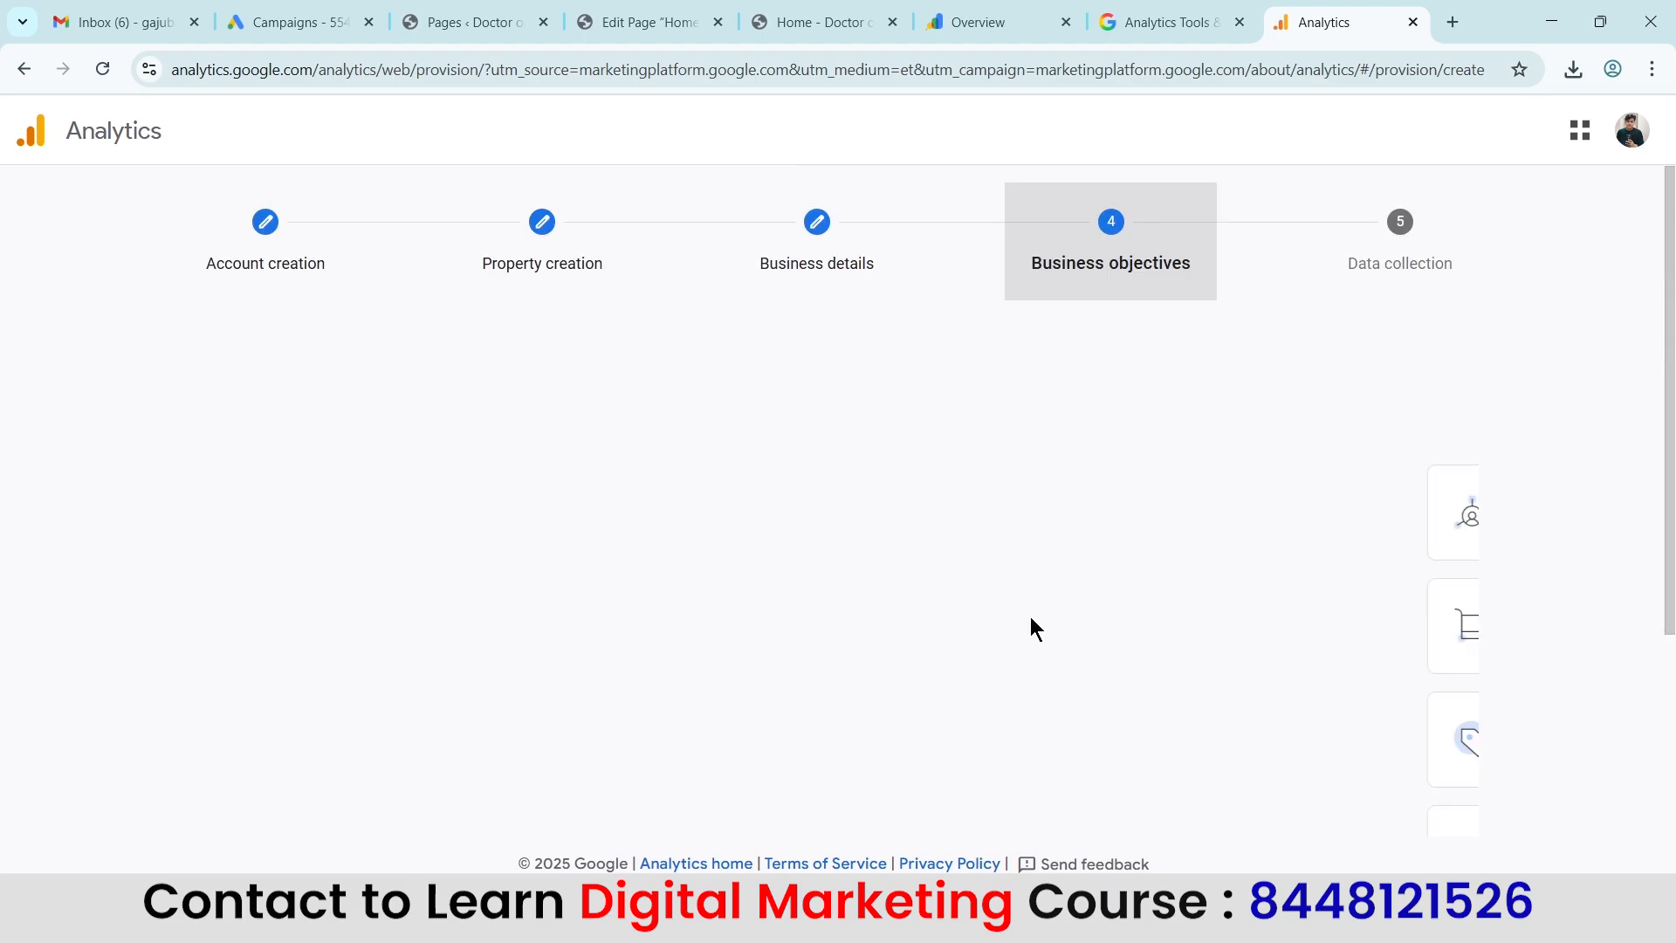
scroll(1310, 480, down, 3)
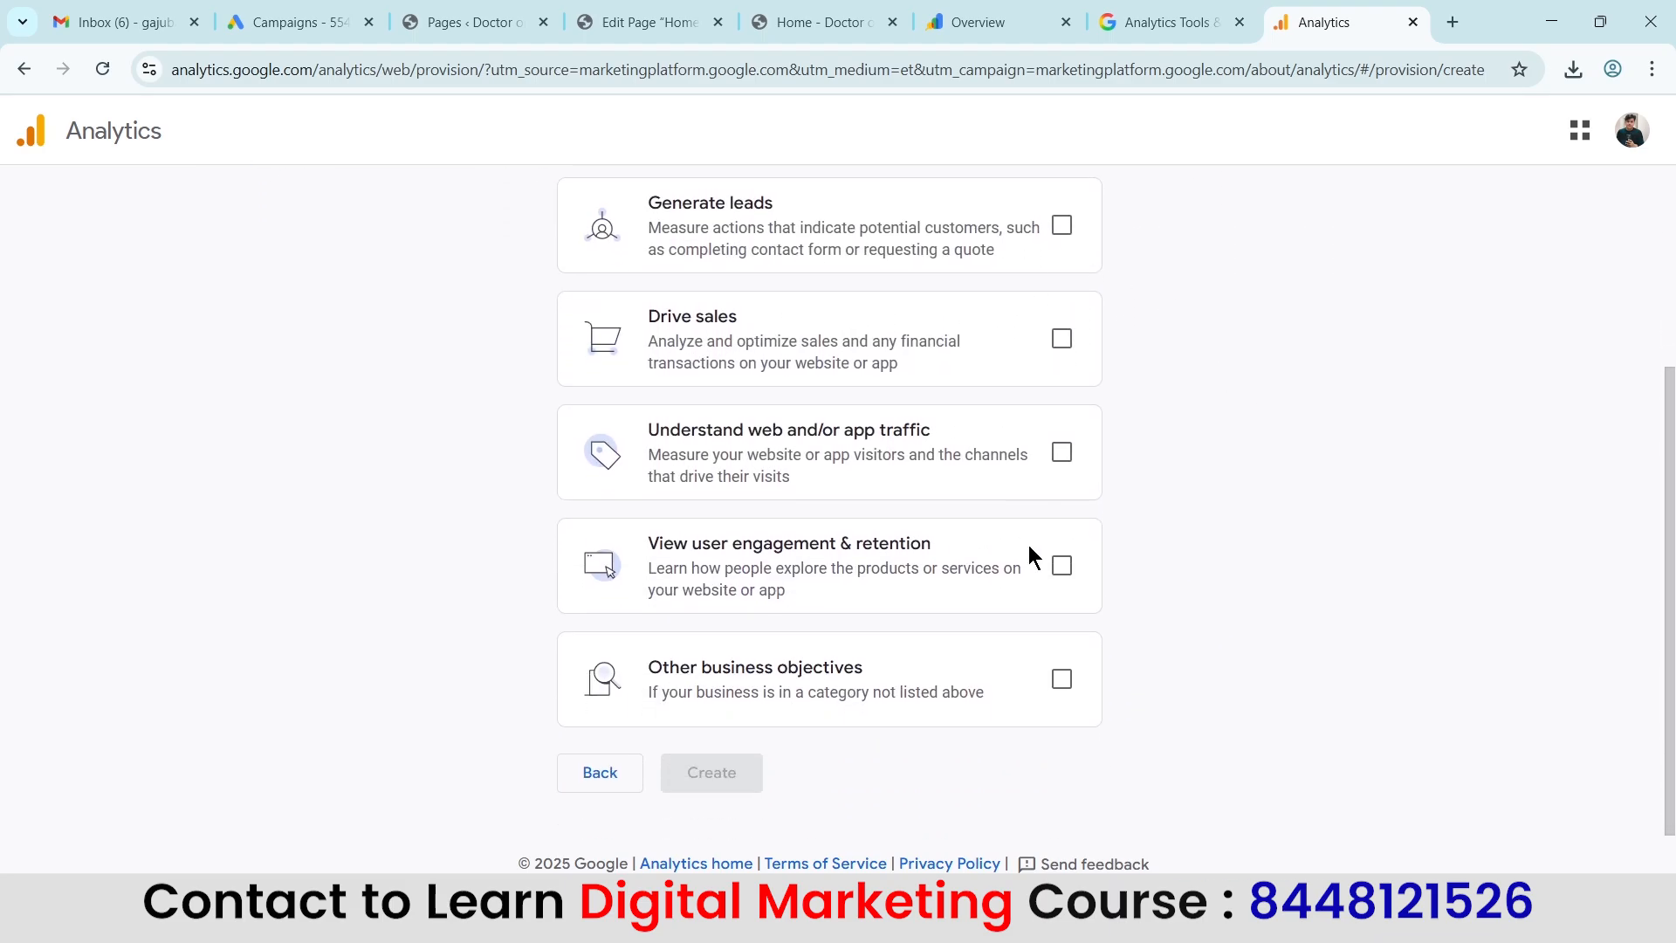
Select Generate leads, Understand web and/or app traffic, and View user engagement & retention as business objectives, and create the account.
scroll(529, 444, up, 3)
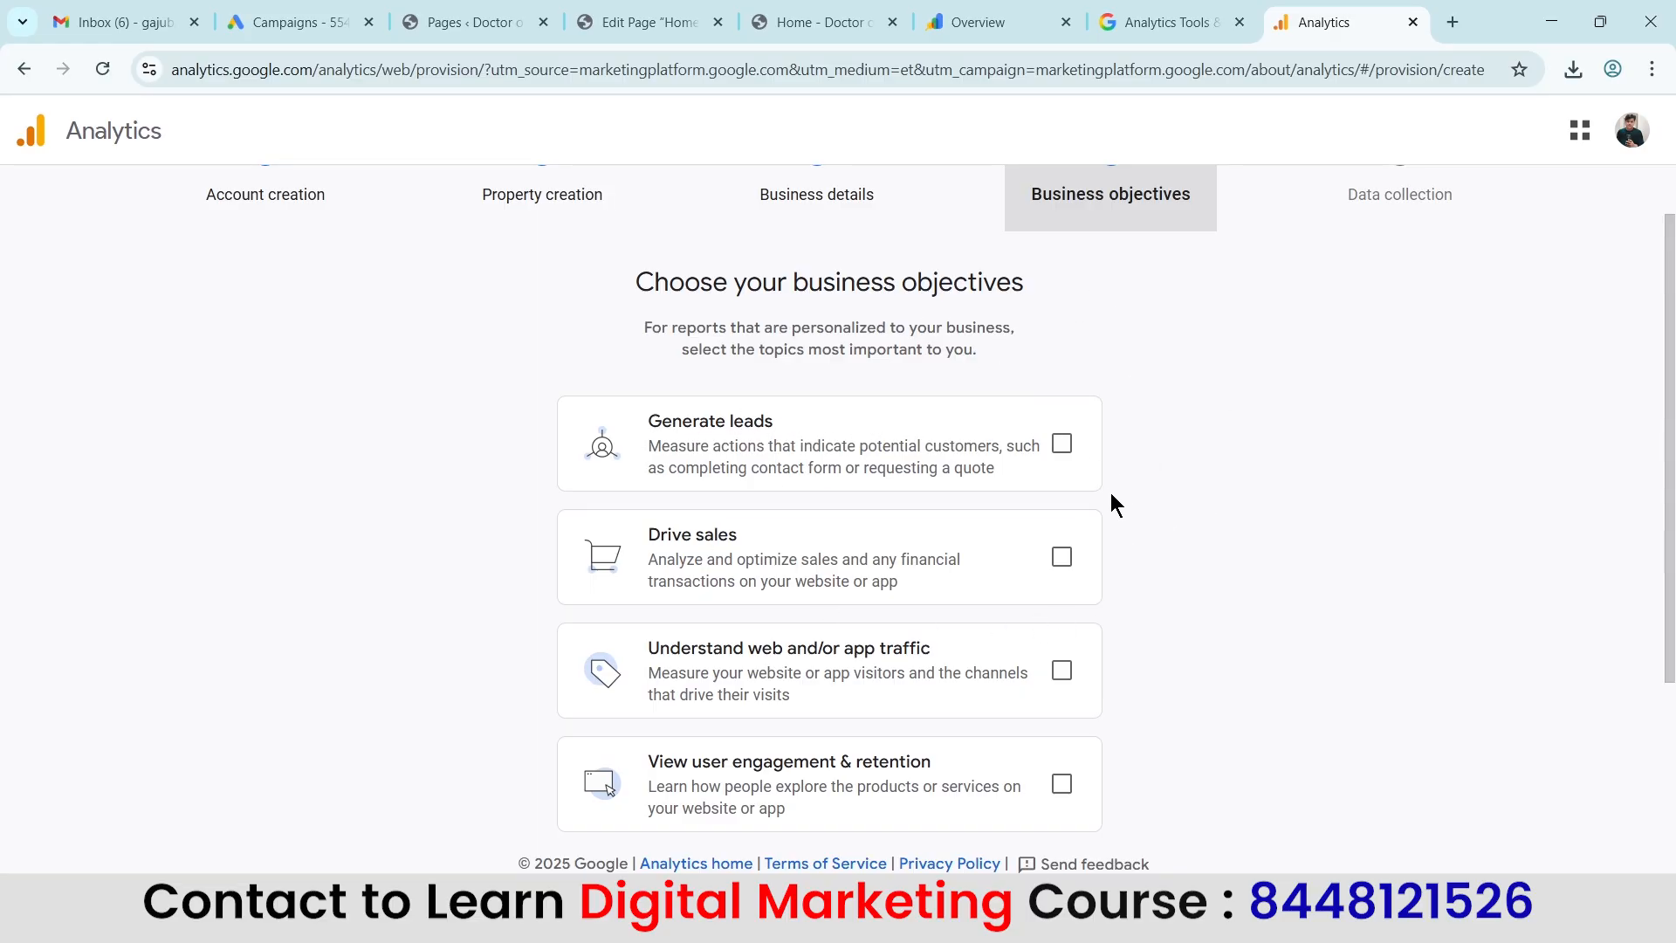
scroll(1111, 494, down, 1)
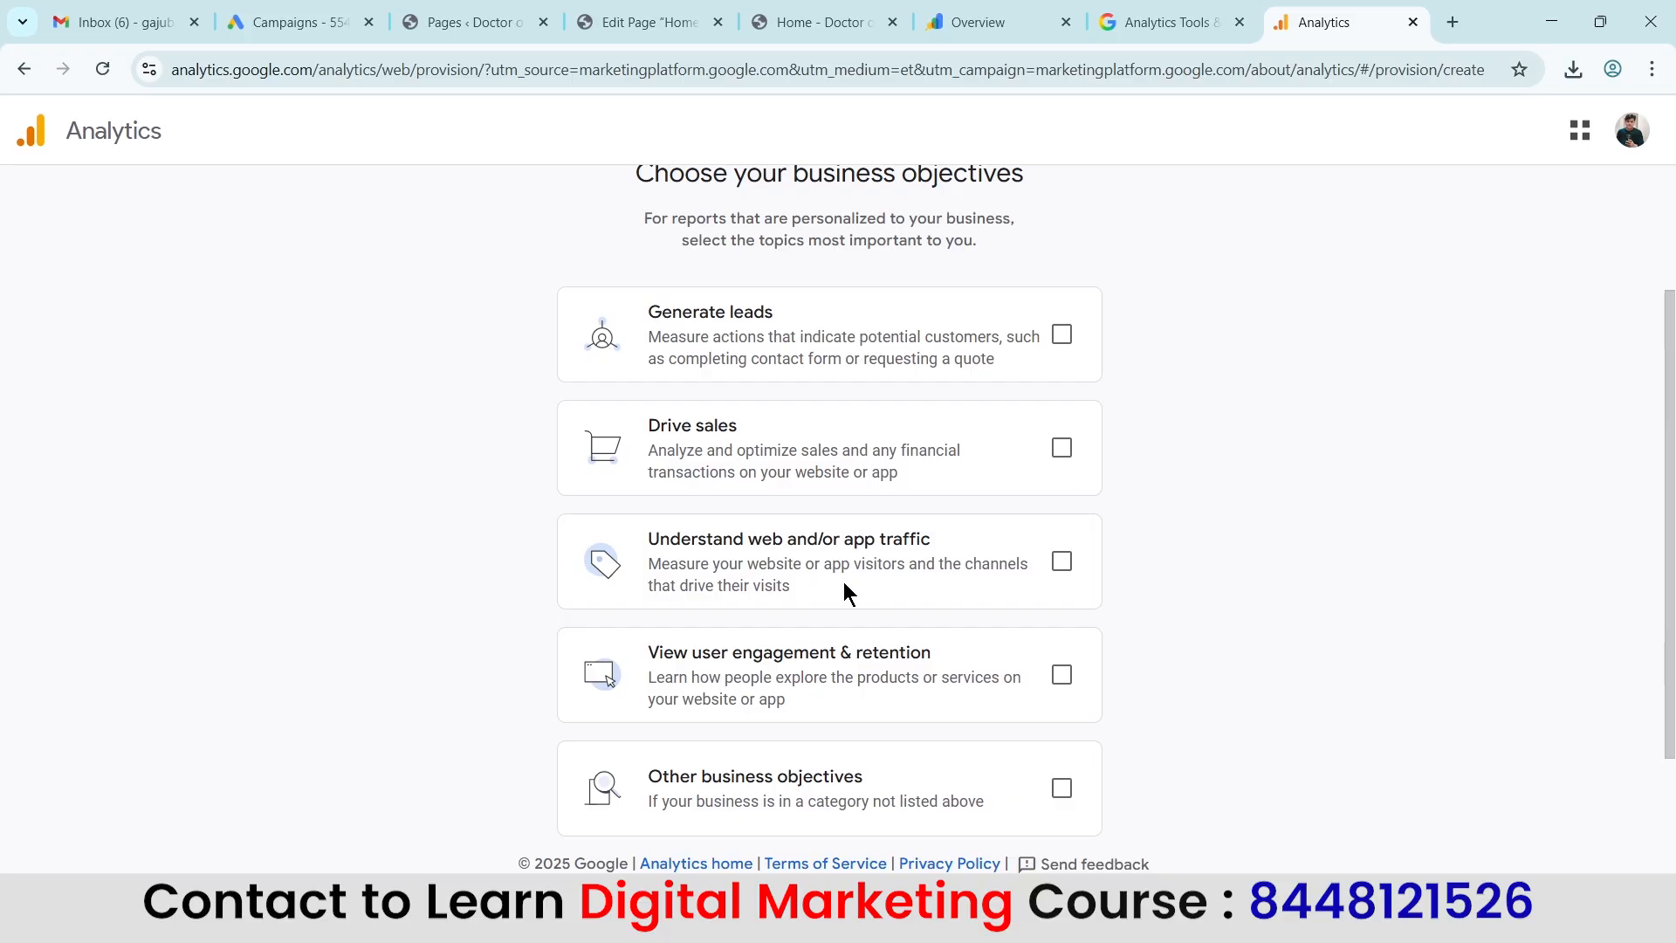
scroll(1196, 529, down, 1)
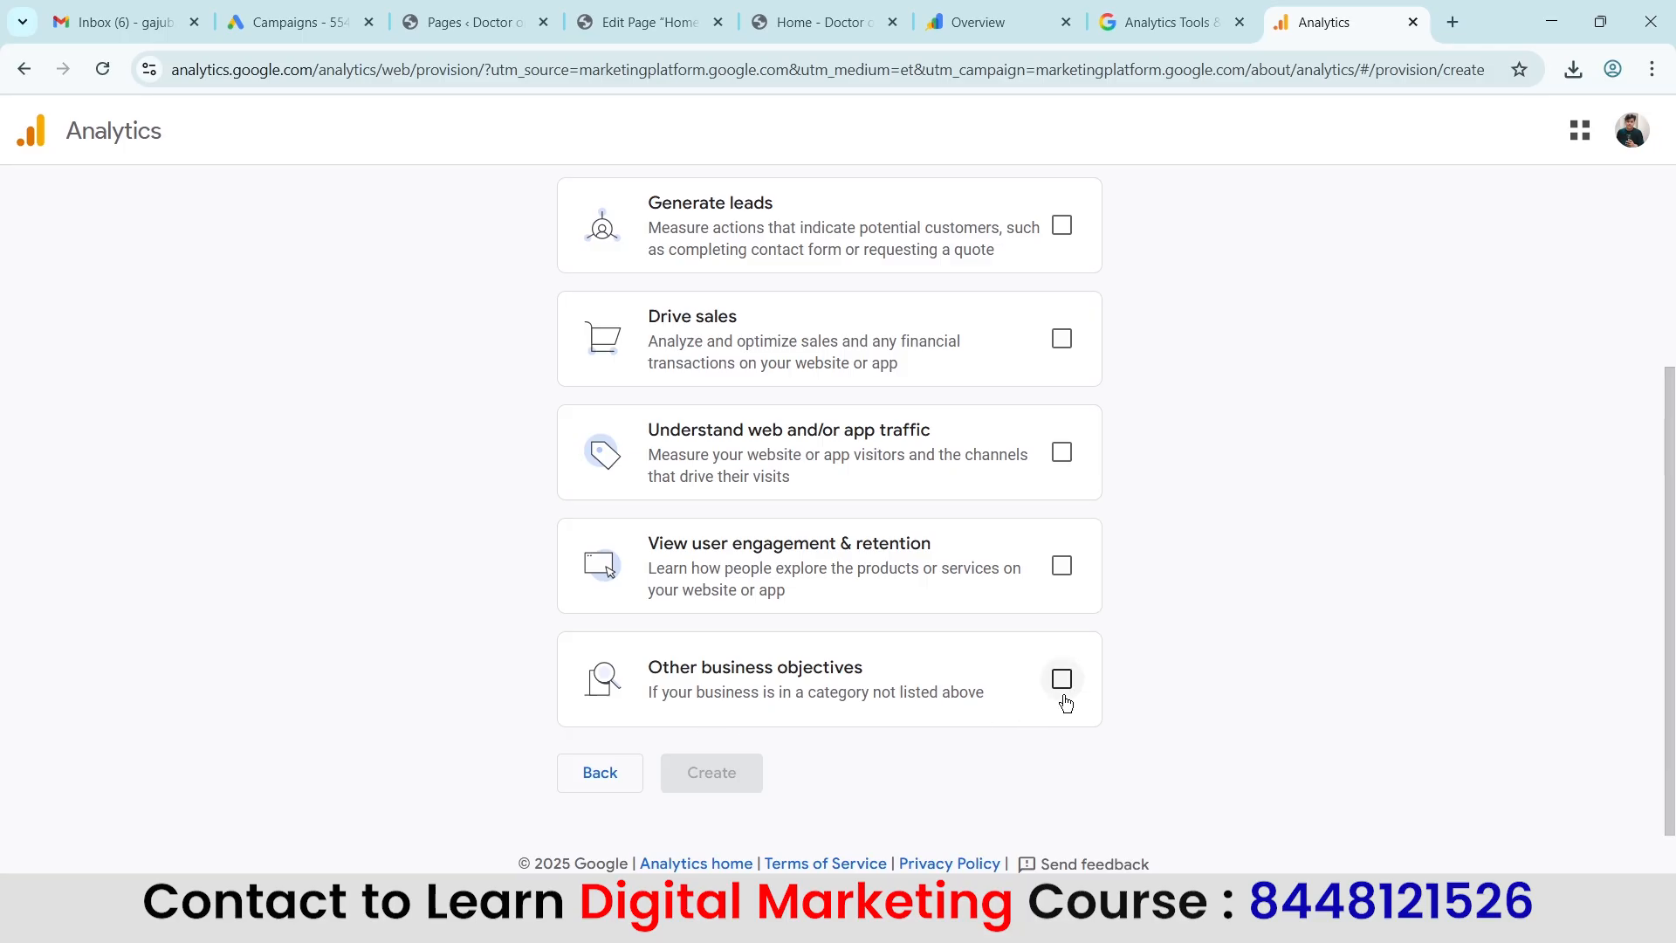
scroll(1213, 427, up, 2)
click(1064, 445)
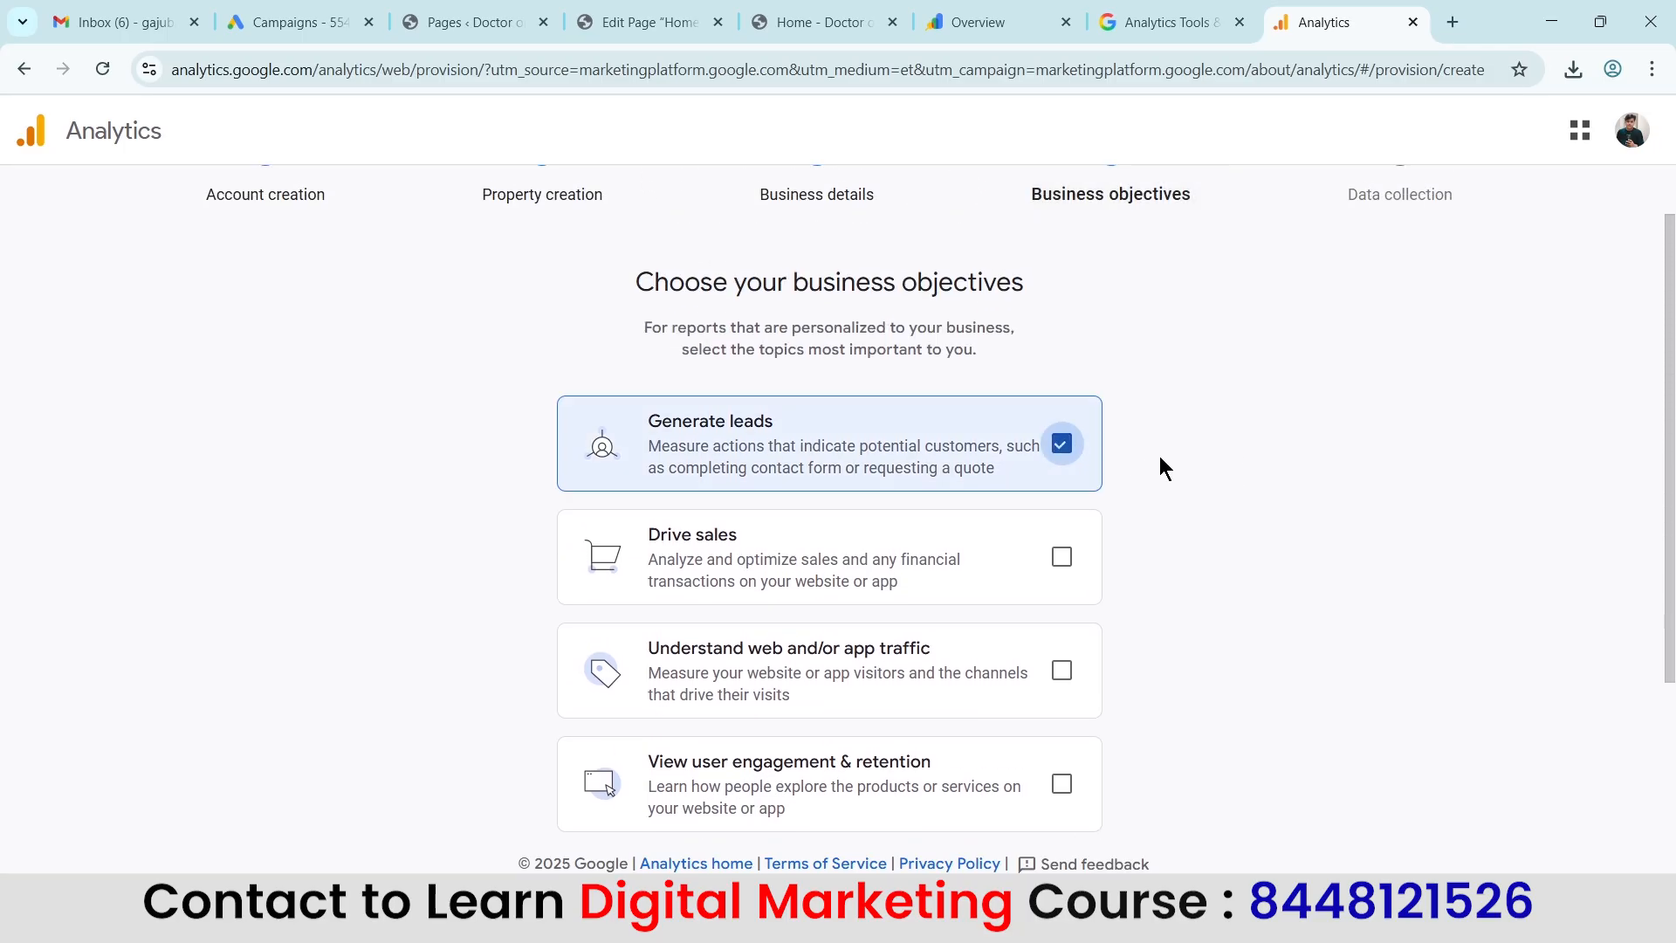
scroll(1217, 419, down, 1)
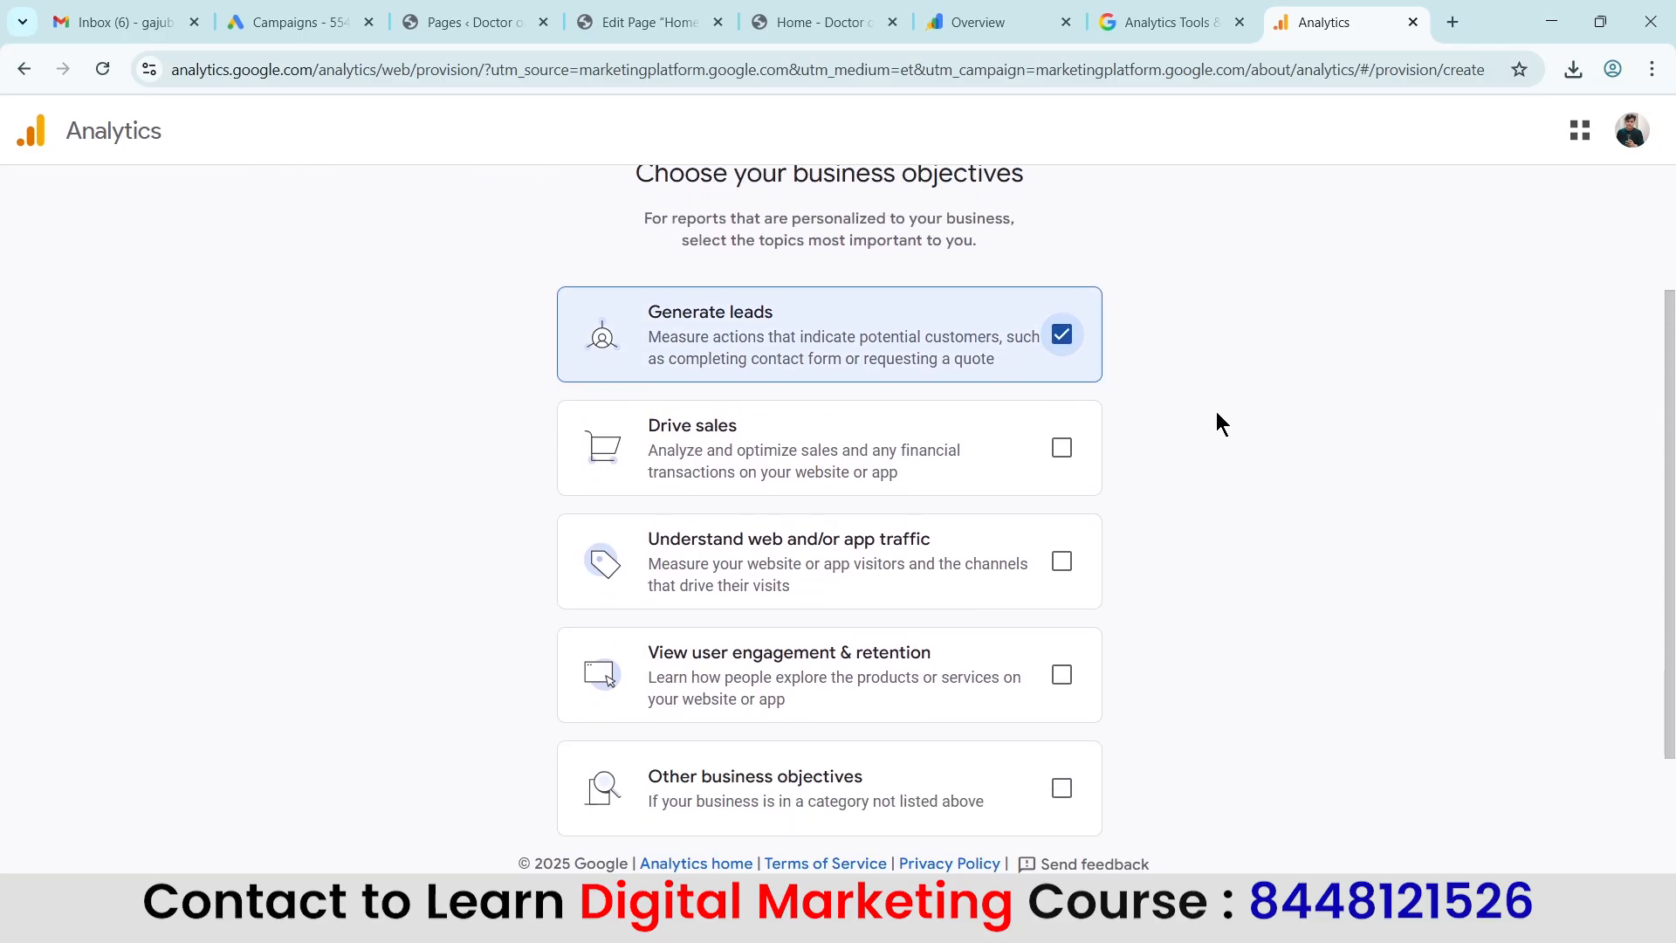
click(1063, 561)
scroll(1213, 468, down, 1)
click(1067, 566)
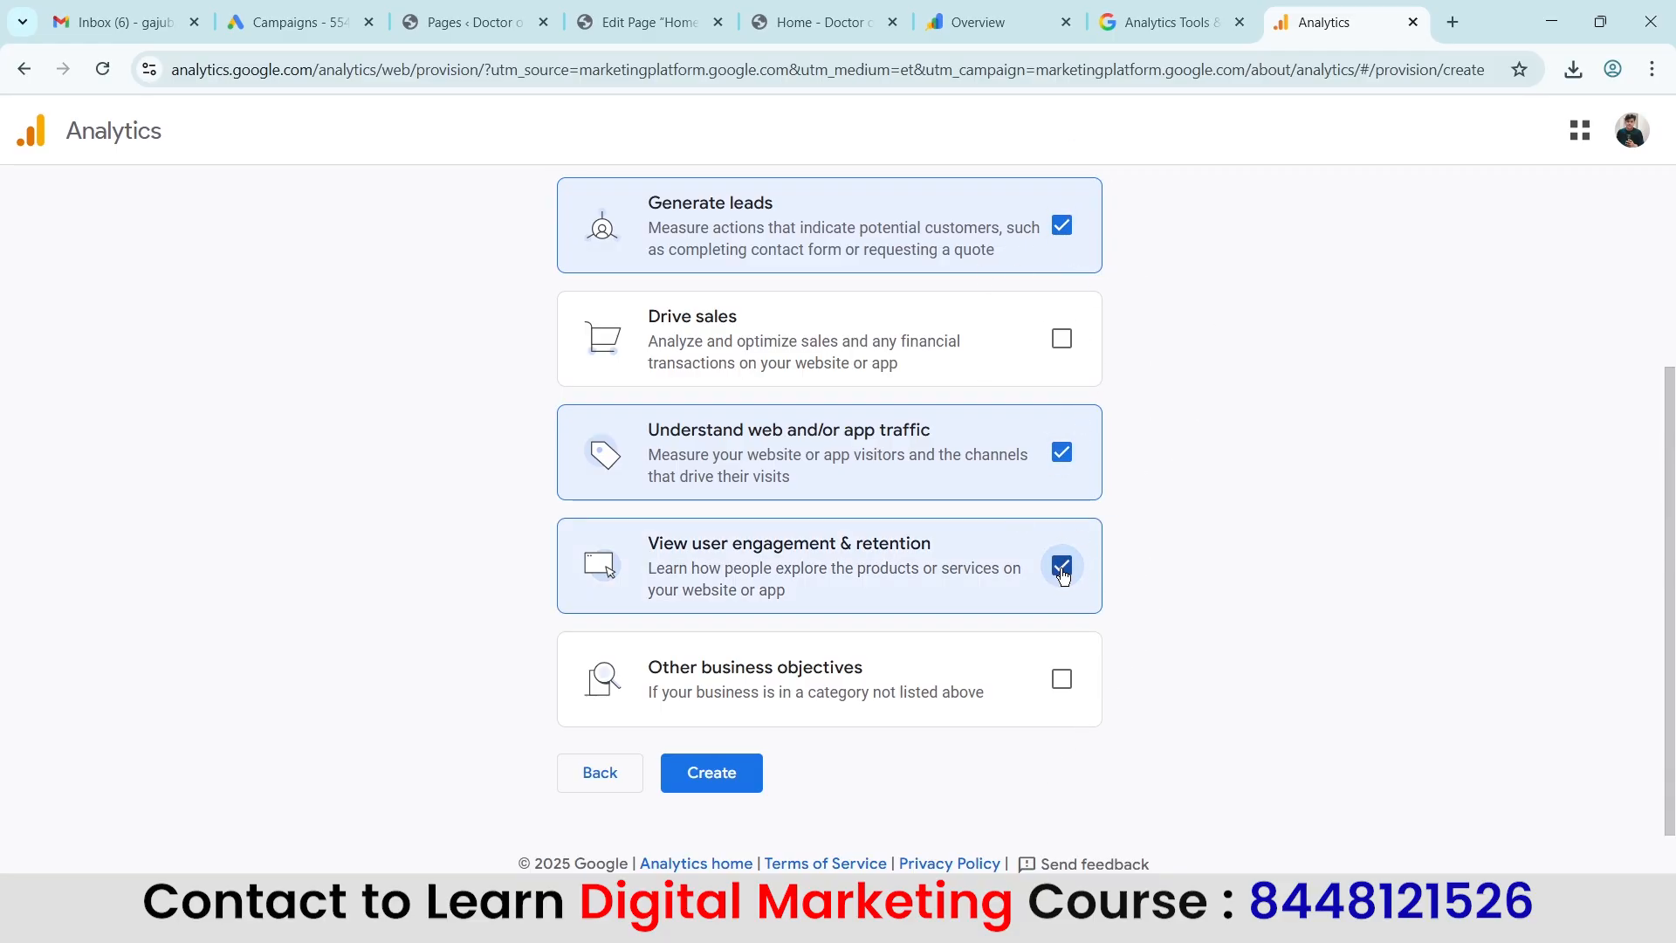
scroll(1358, 445, up, 3)
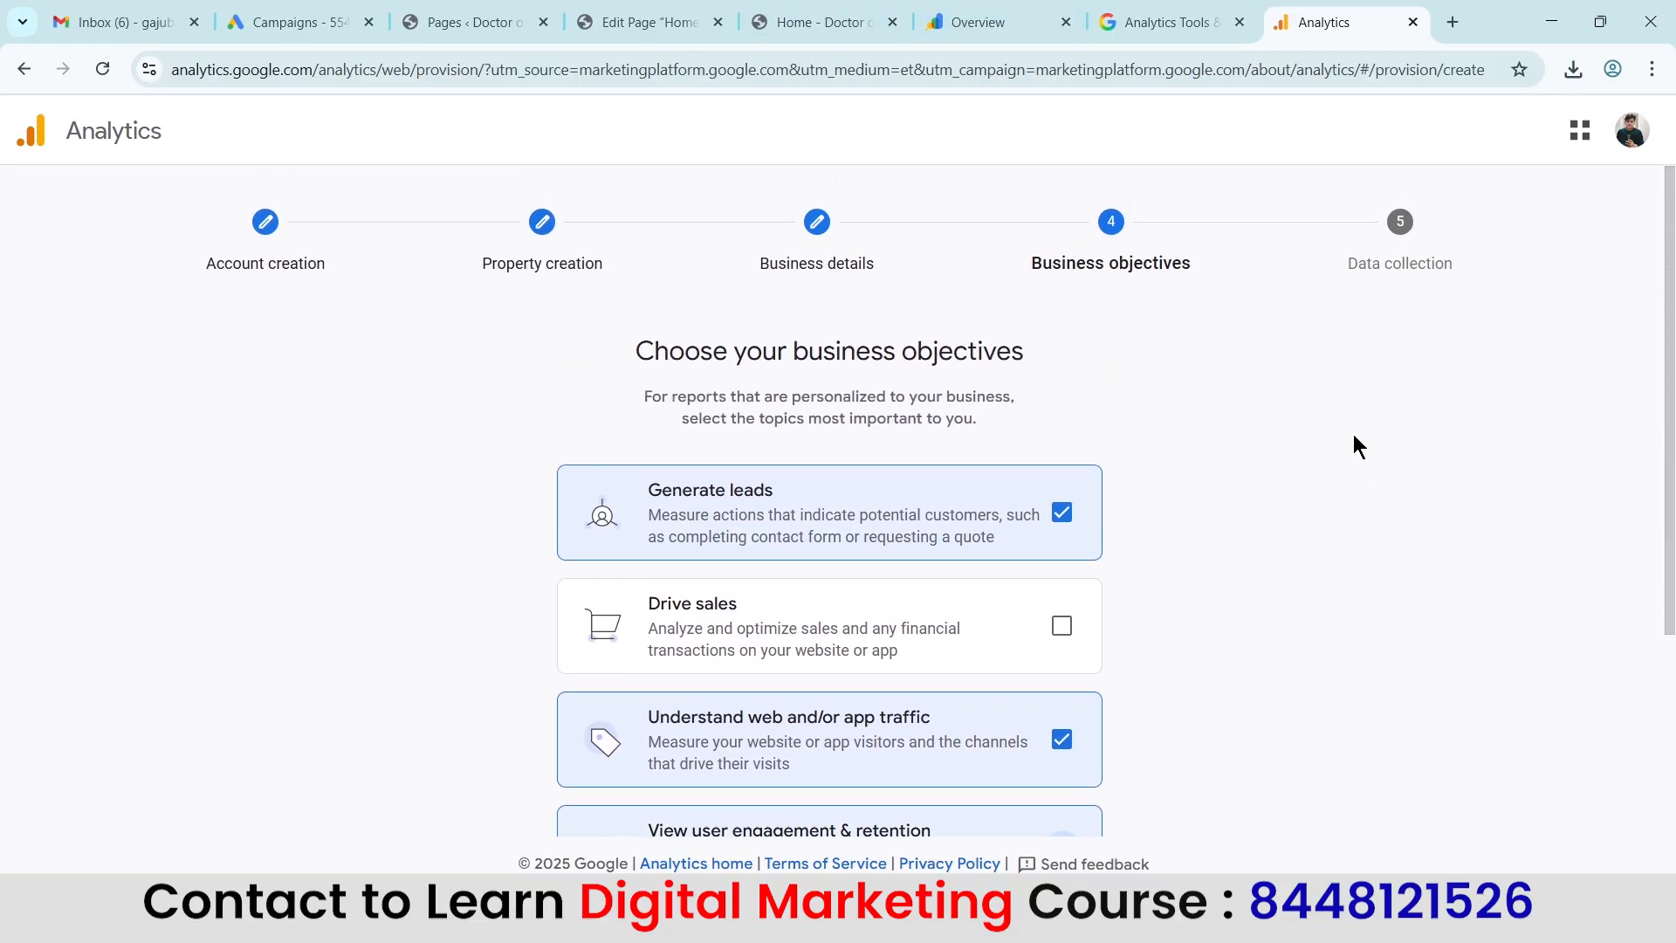
scroll(1358, 445, down, 3)
click(748, 772)
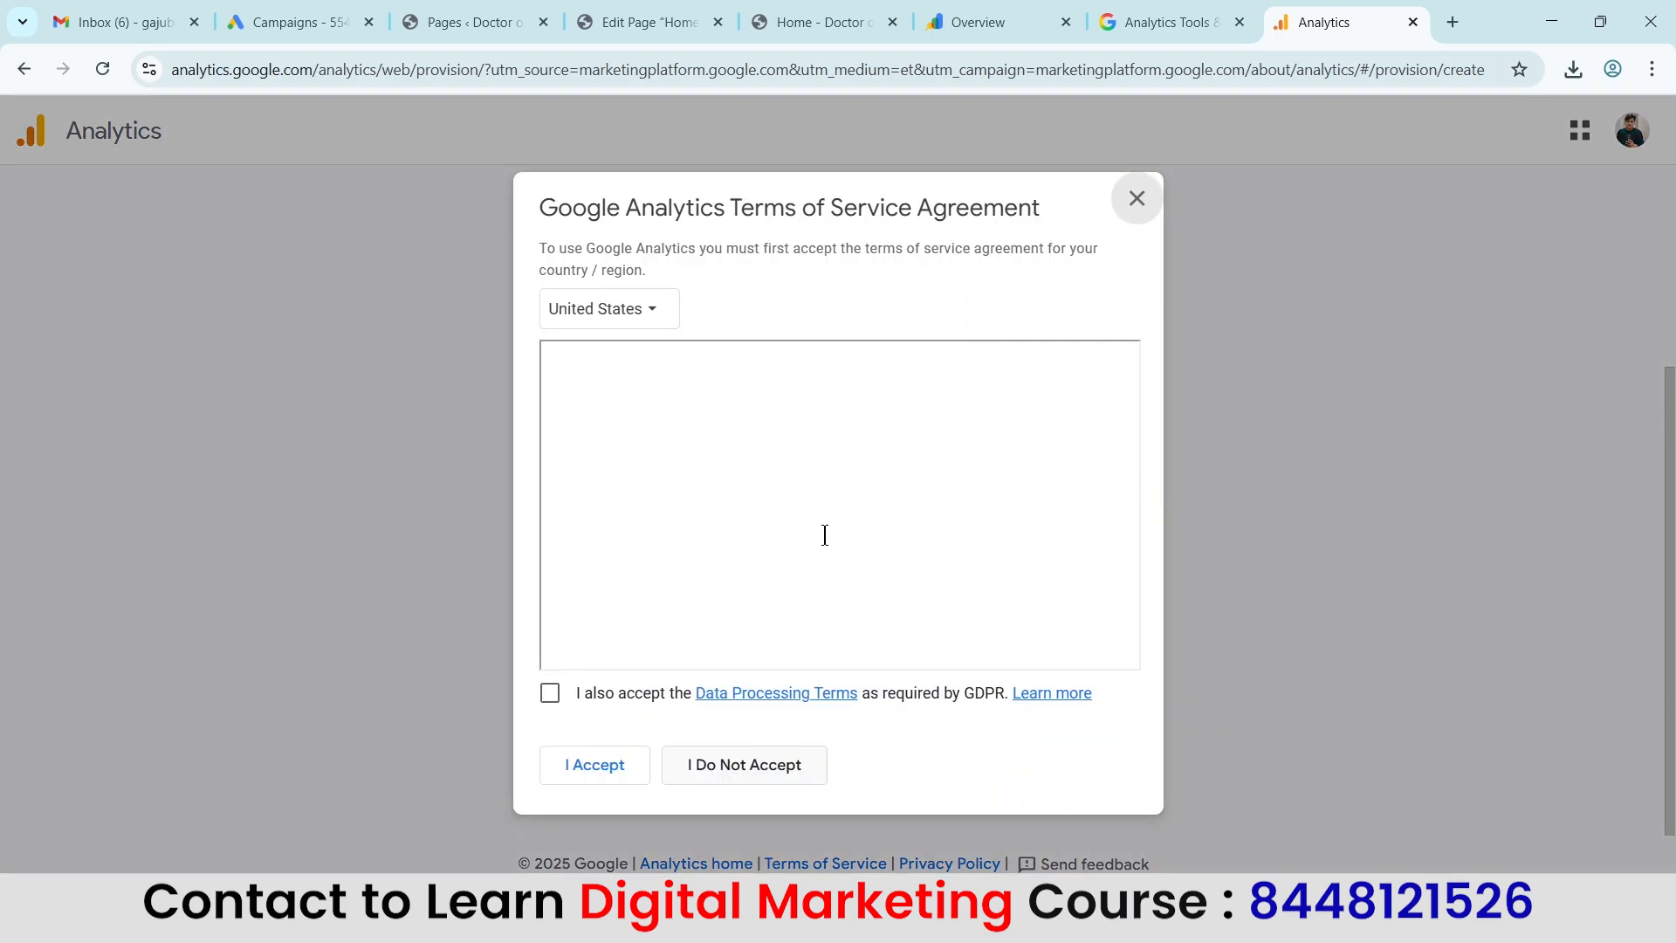
Set the terms of service region to India and accept the agreement together with the Data Processing Terms.
click(632, 315)
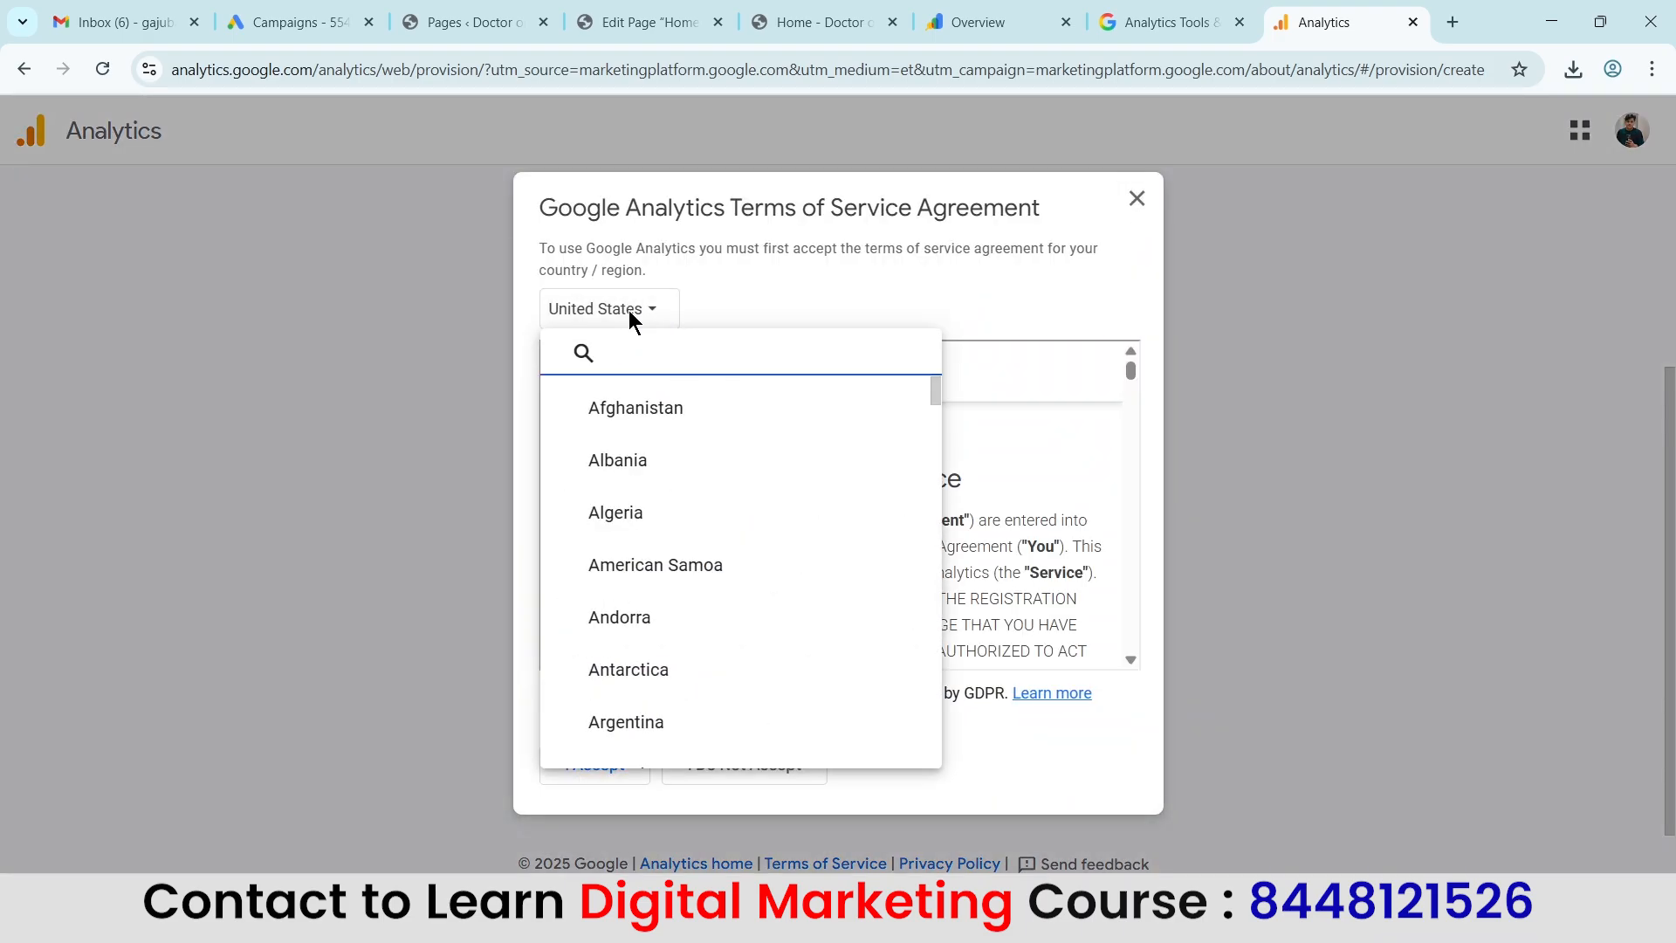
text(india)
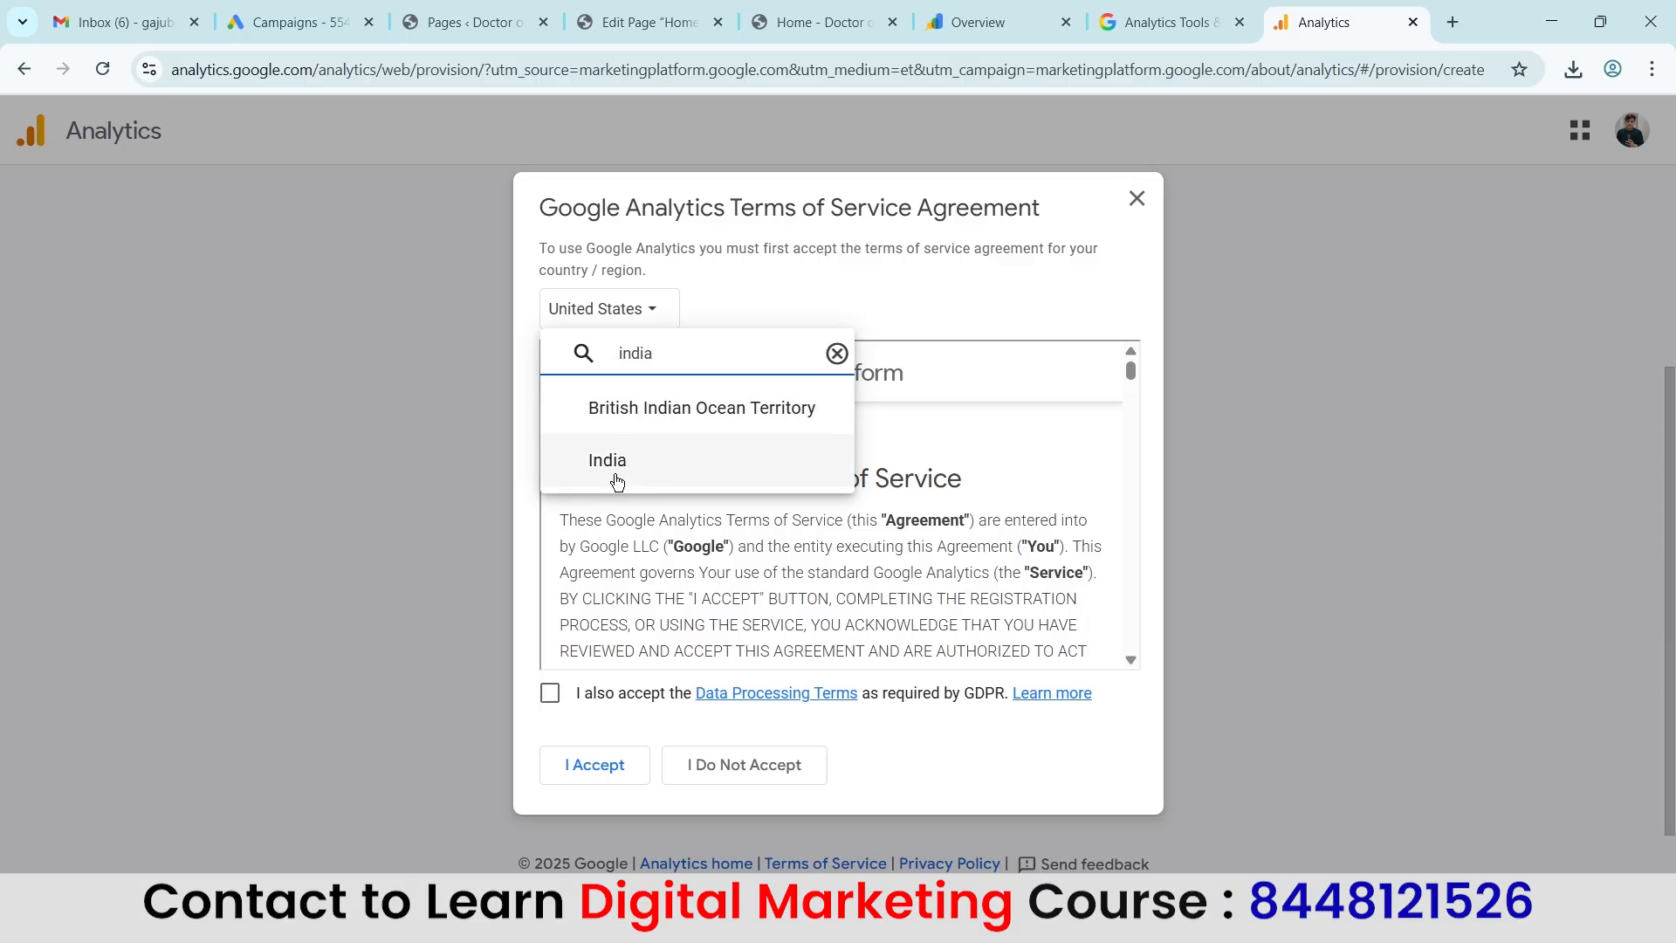
click(607, 462)
click(551, 693)
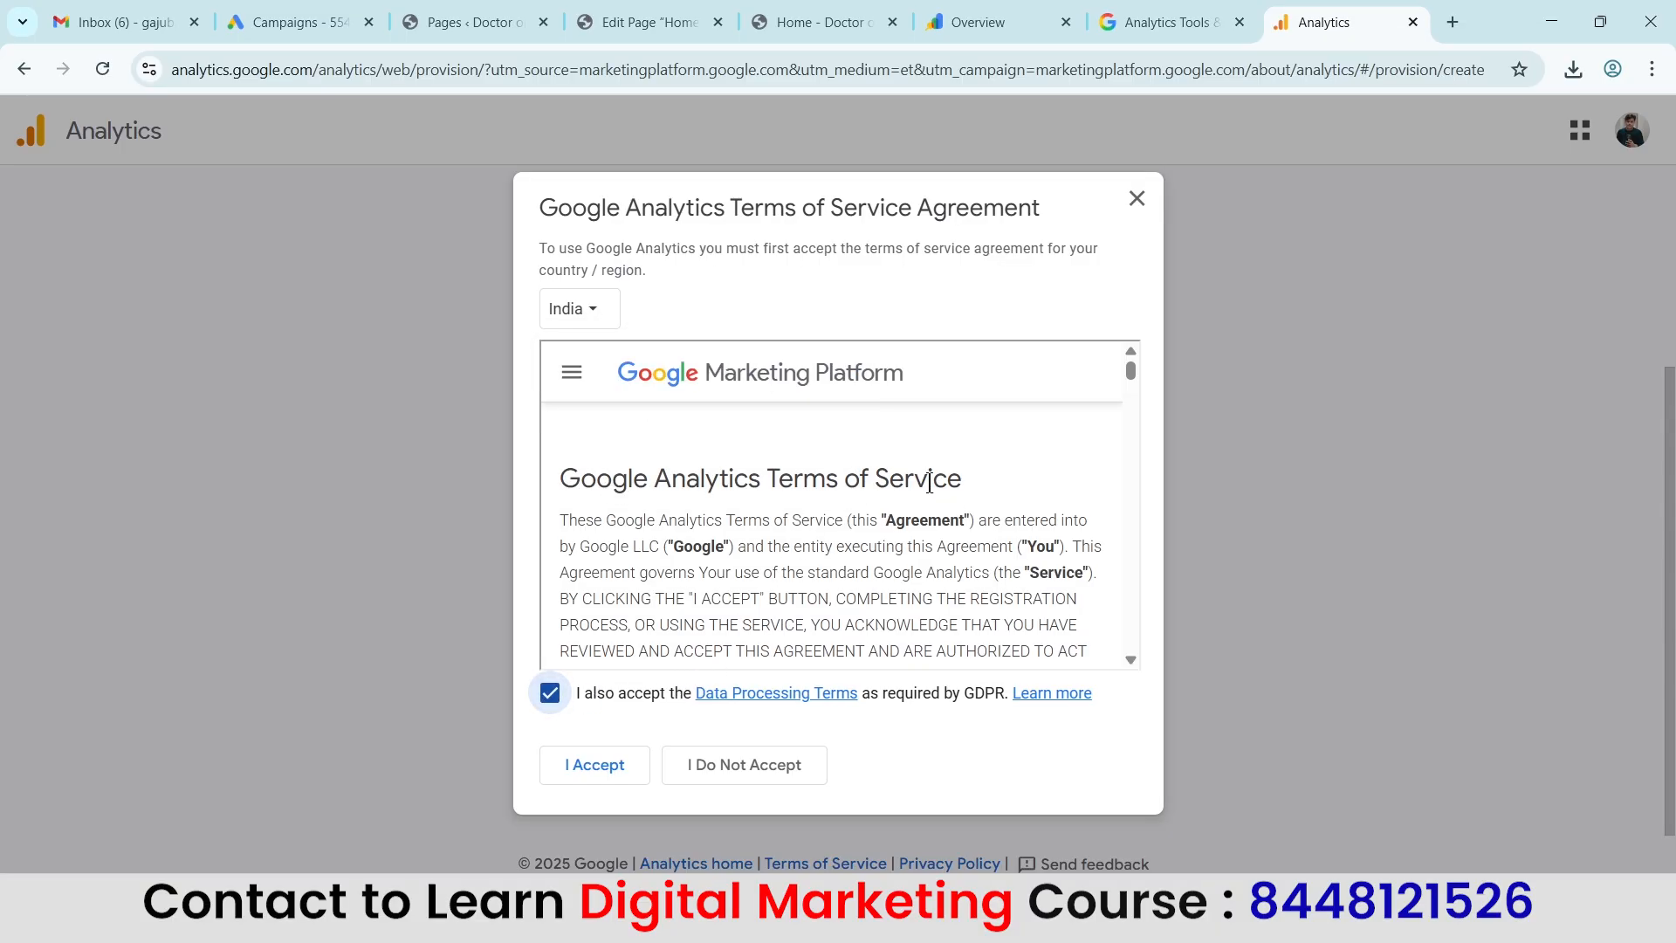
click(599, 775)
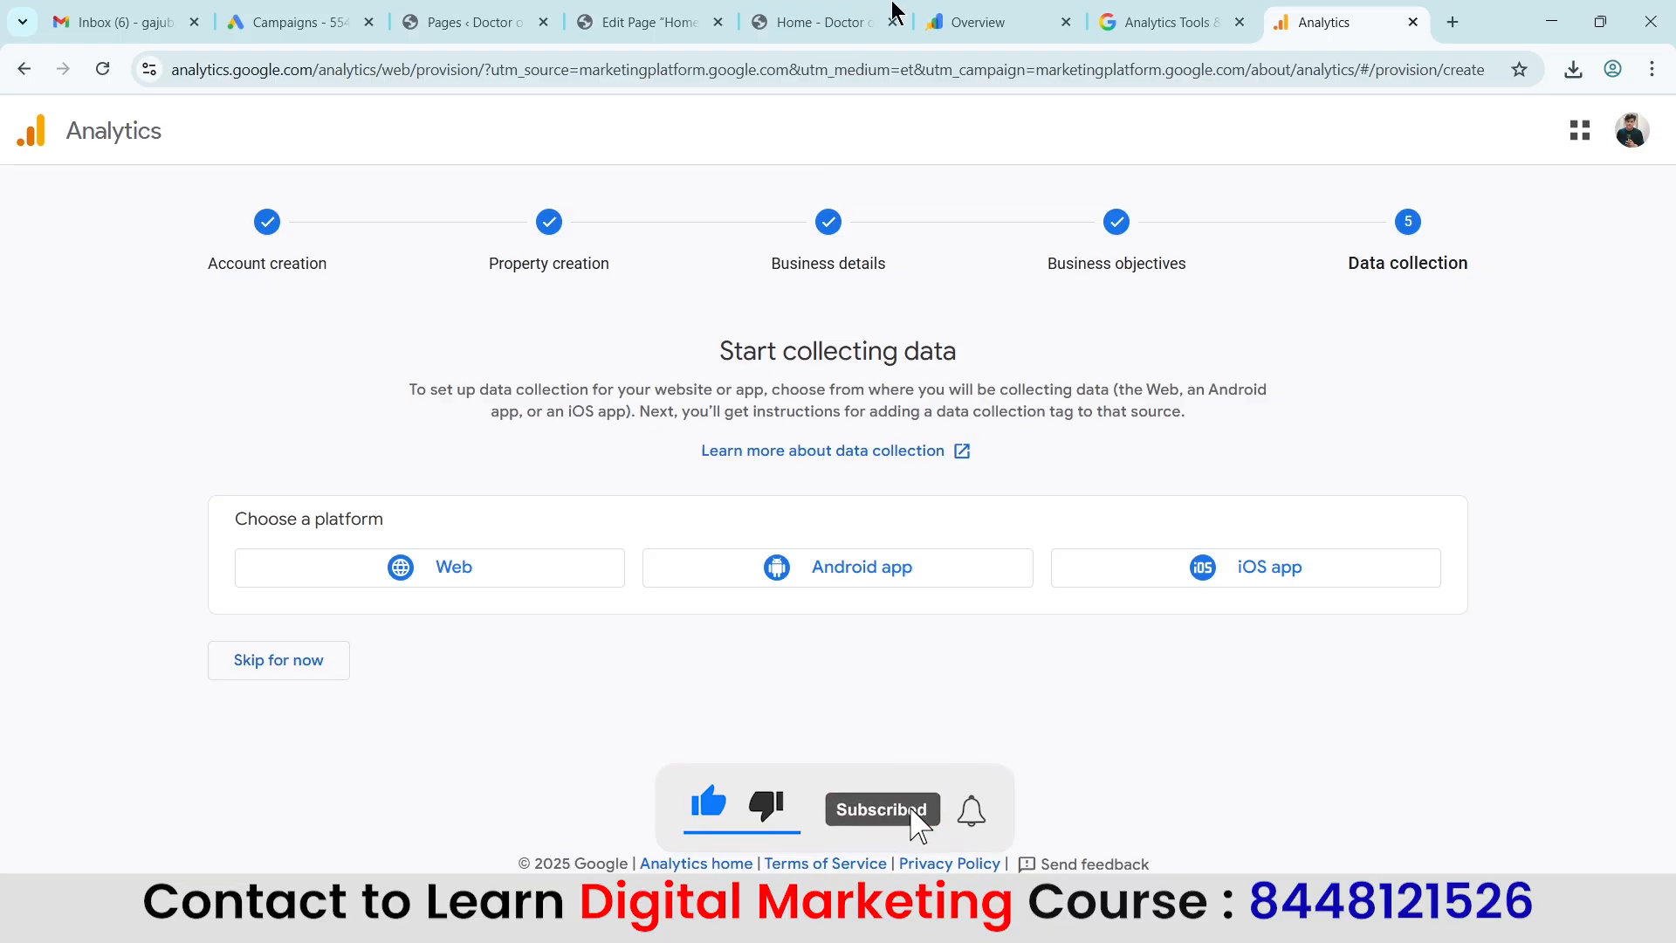
Check the Doctor on Calls home page and choose Web as the data collection platform.
click(834, 21)
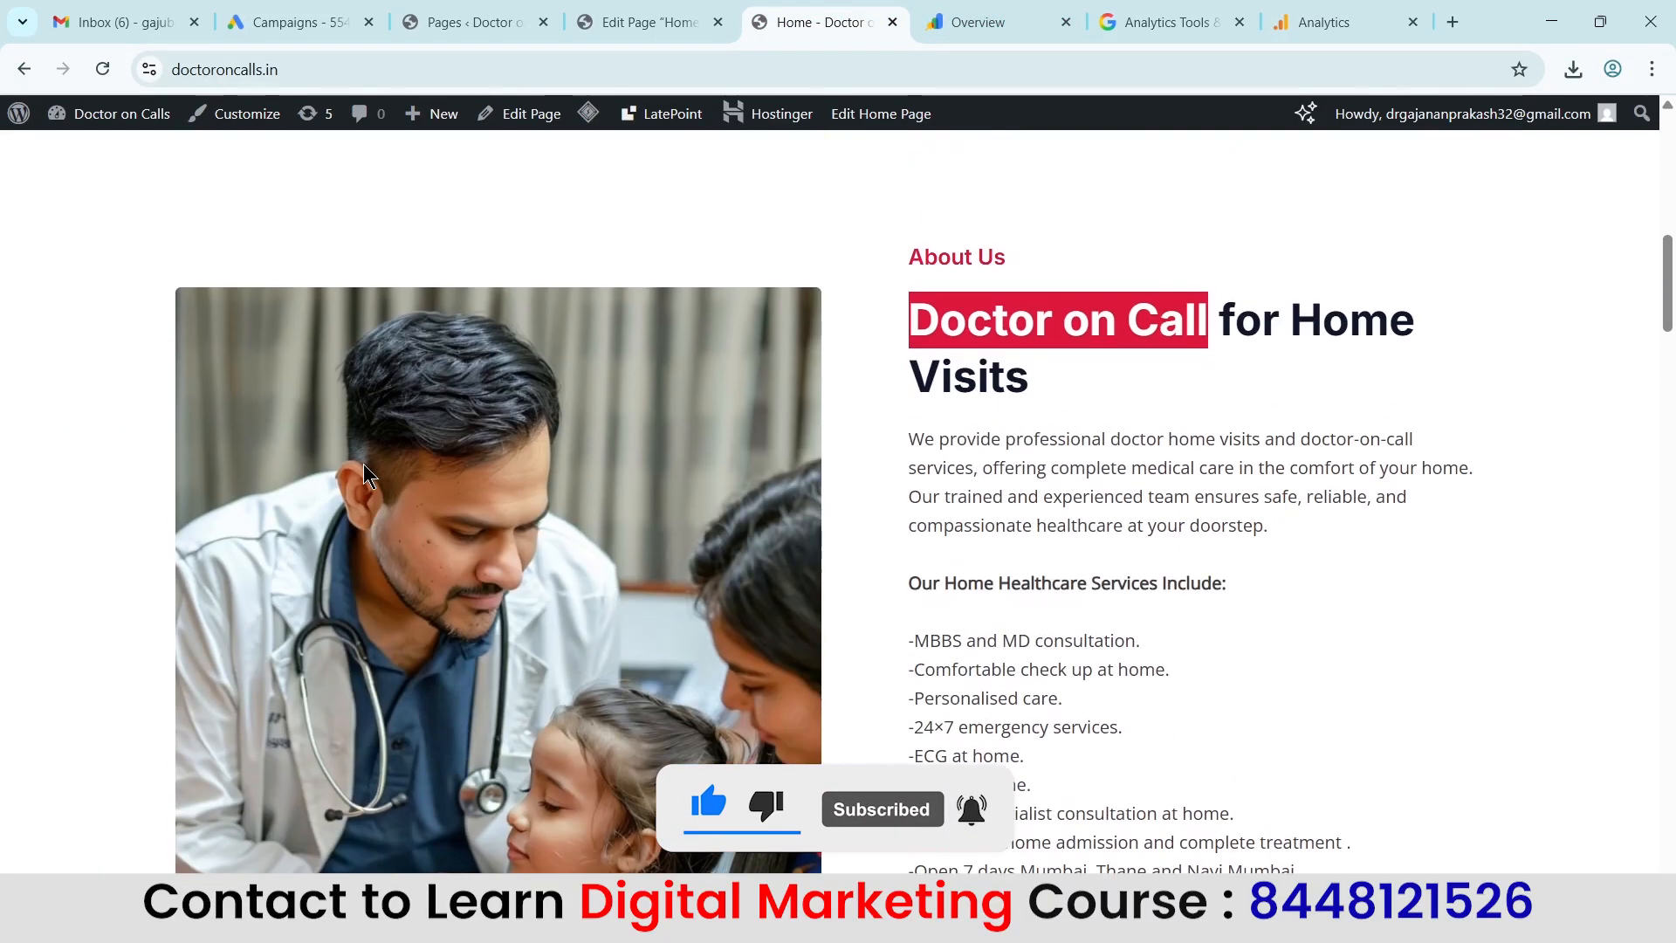
scroll(364, 475, up, 10)
click(1344, 22)
click(445, 578)
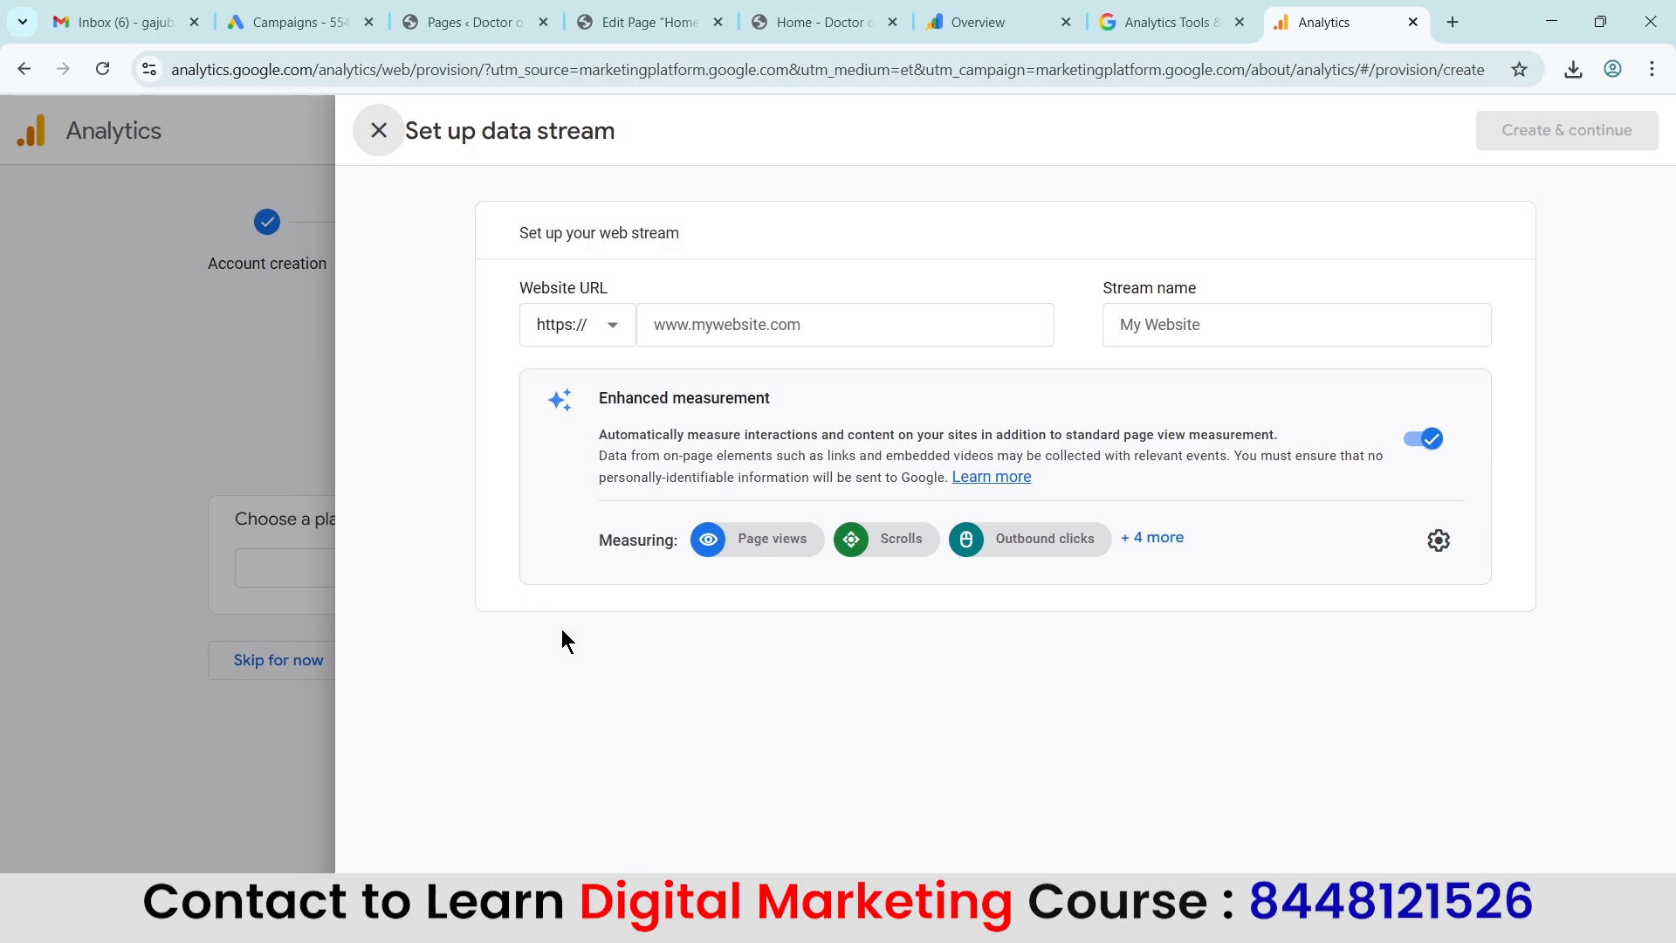
click(744, 328)
click(785, 24)
click(411, 69)
key(ctrl+c)
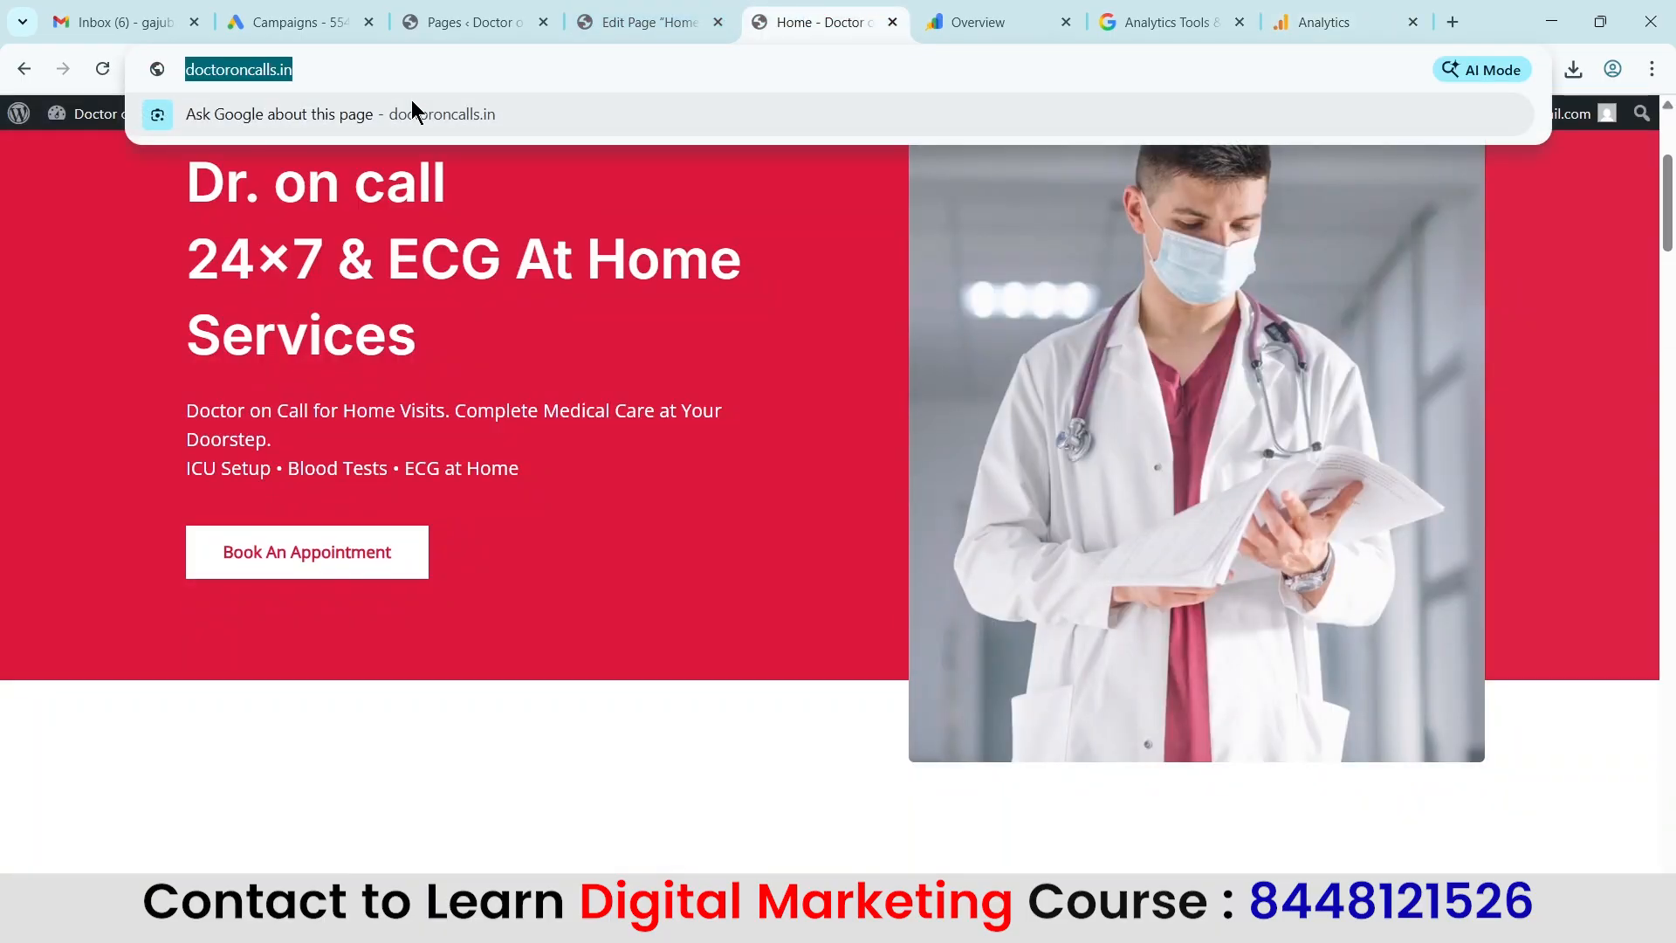
click(1324, 22)
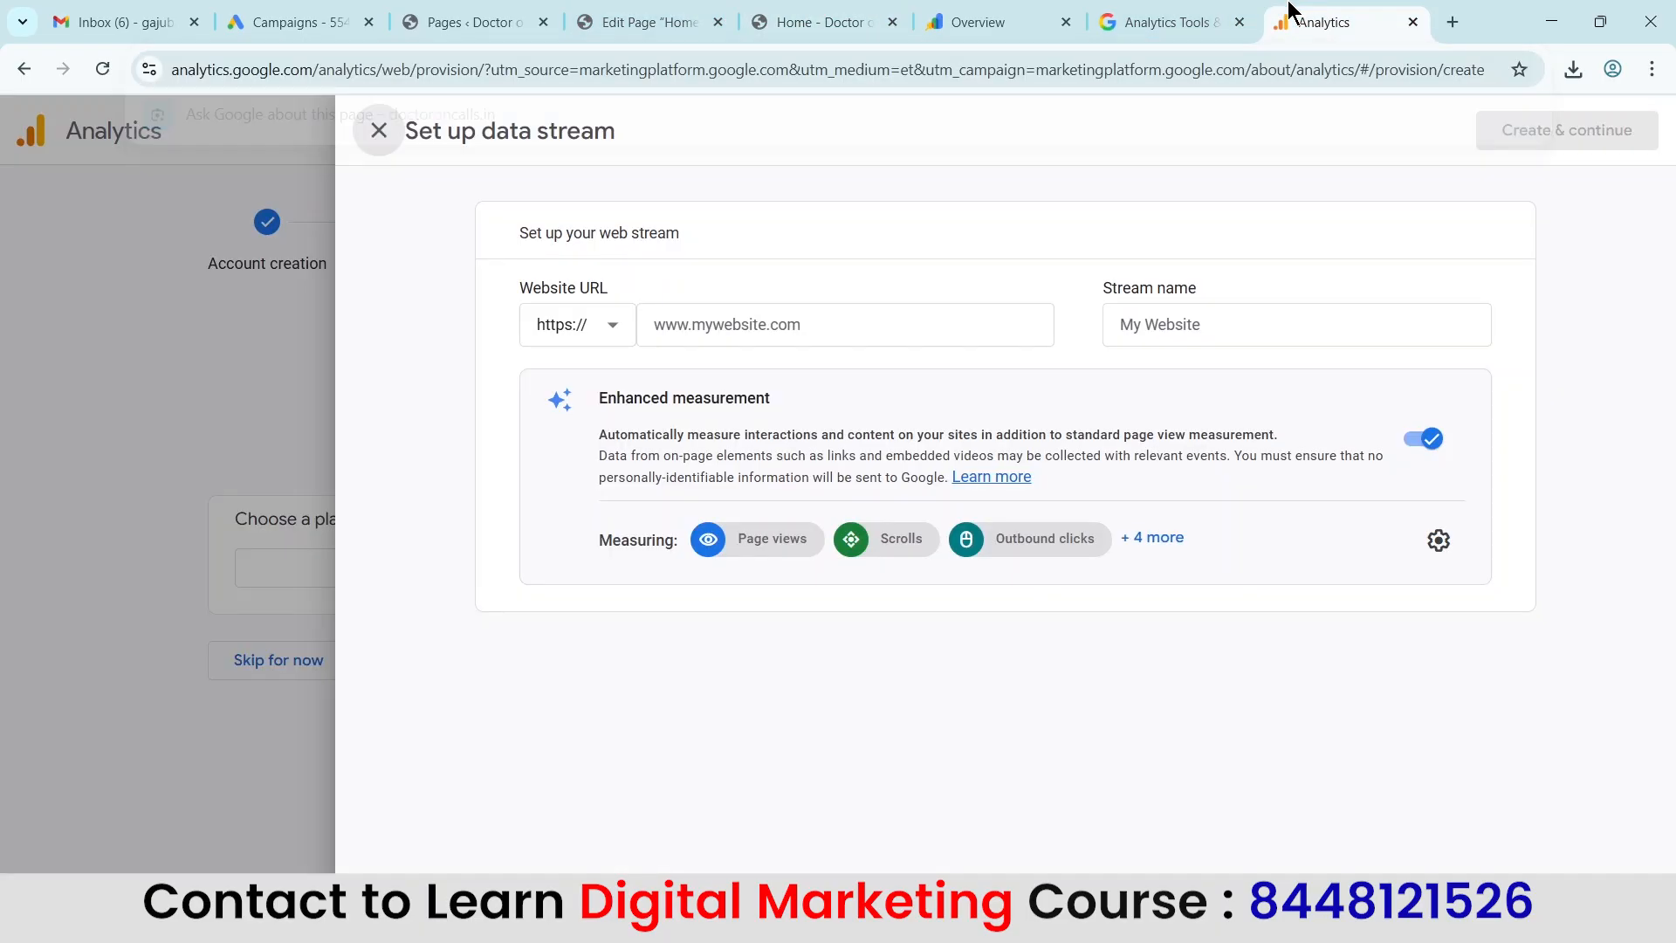
click(852, 321)
key(ctrl+v)
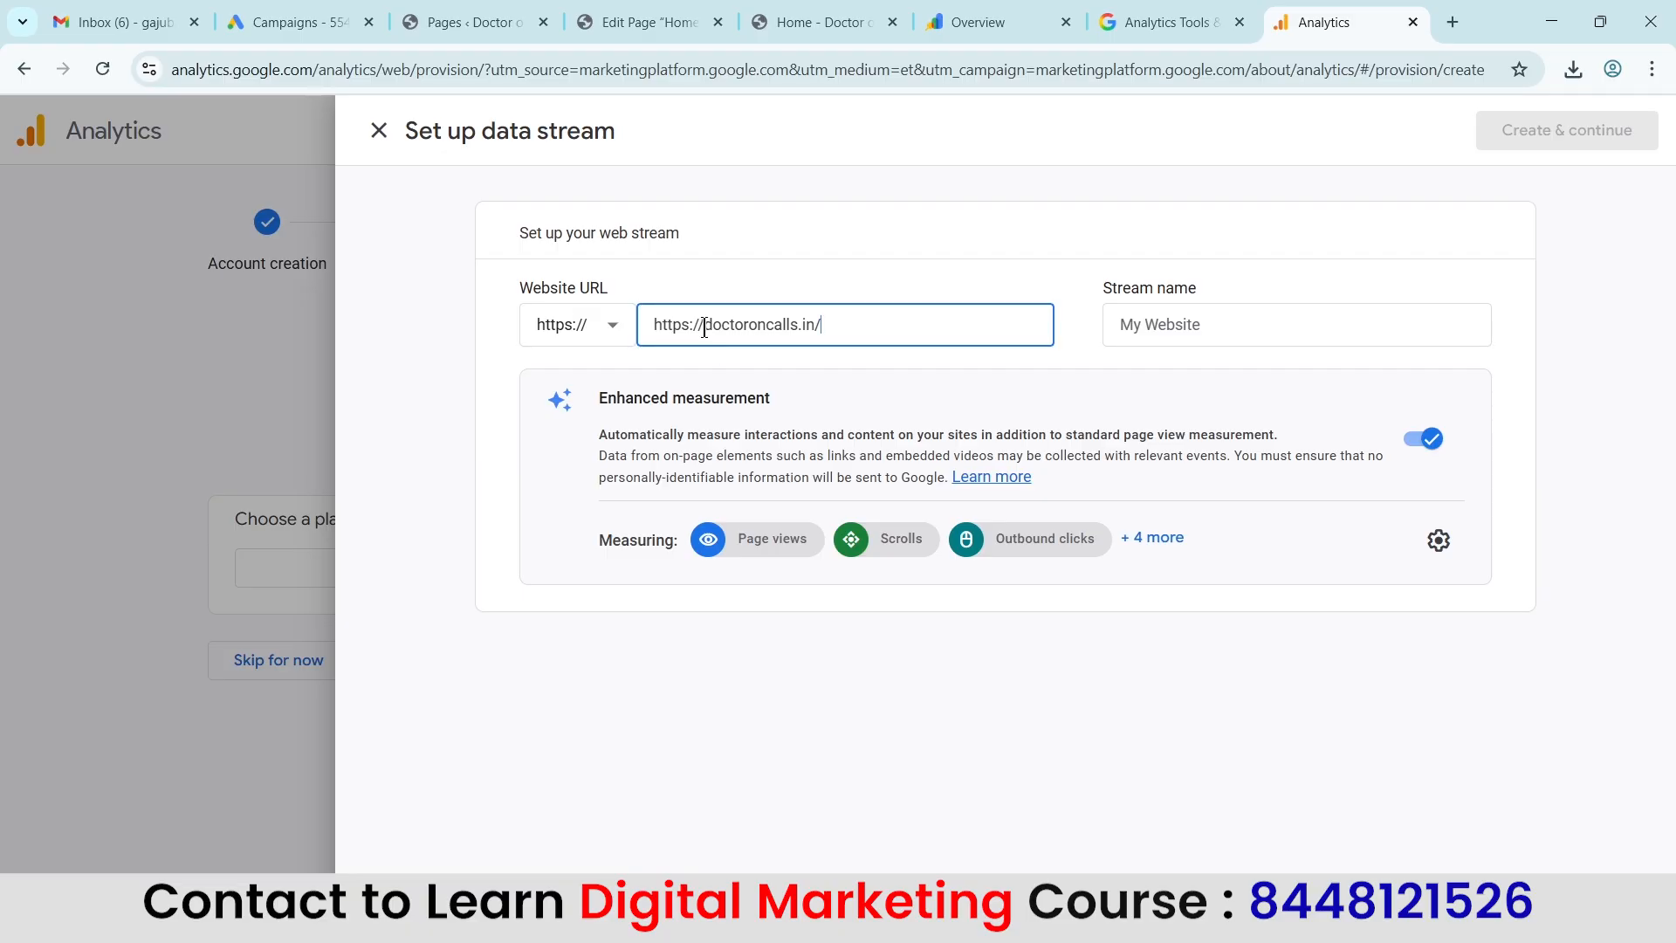
drag(704, 325, 621, 327)
key(BackSpace)
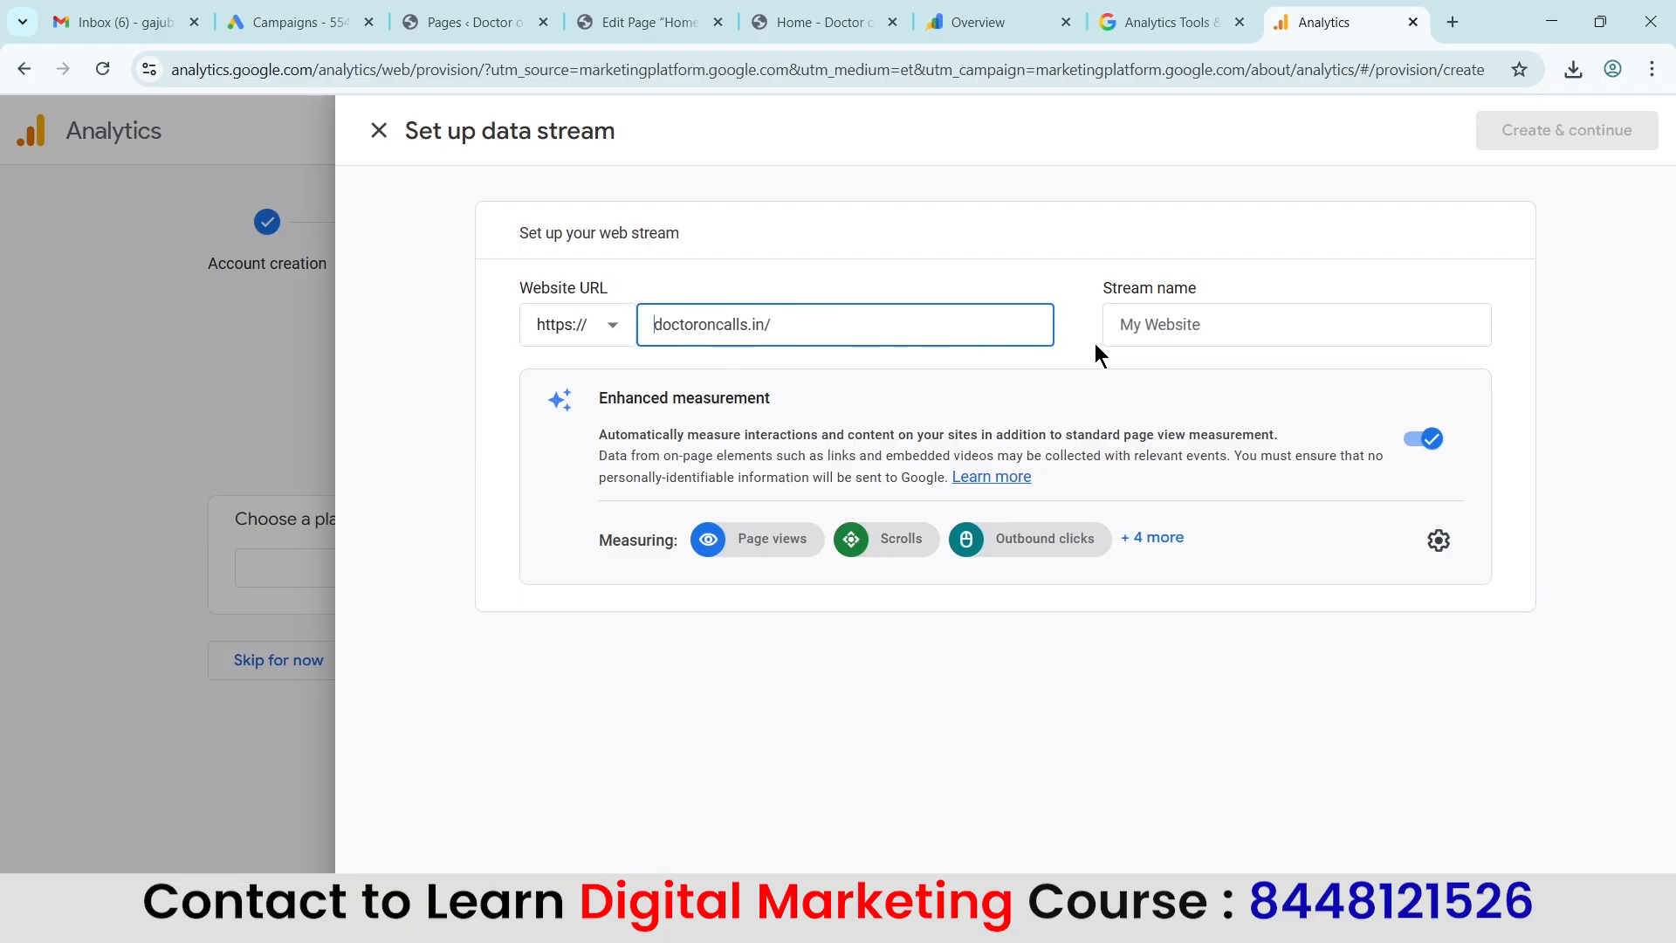
click(1166, 339)
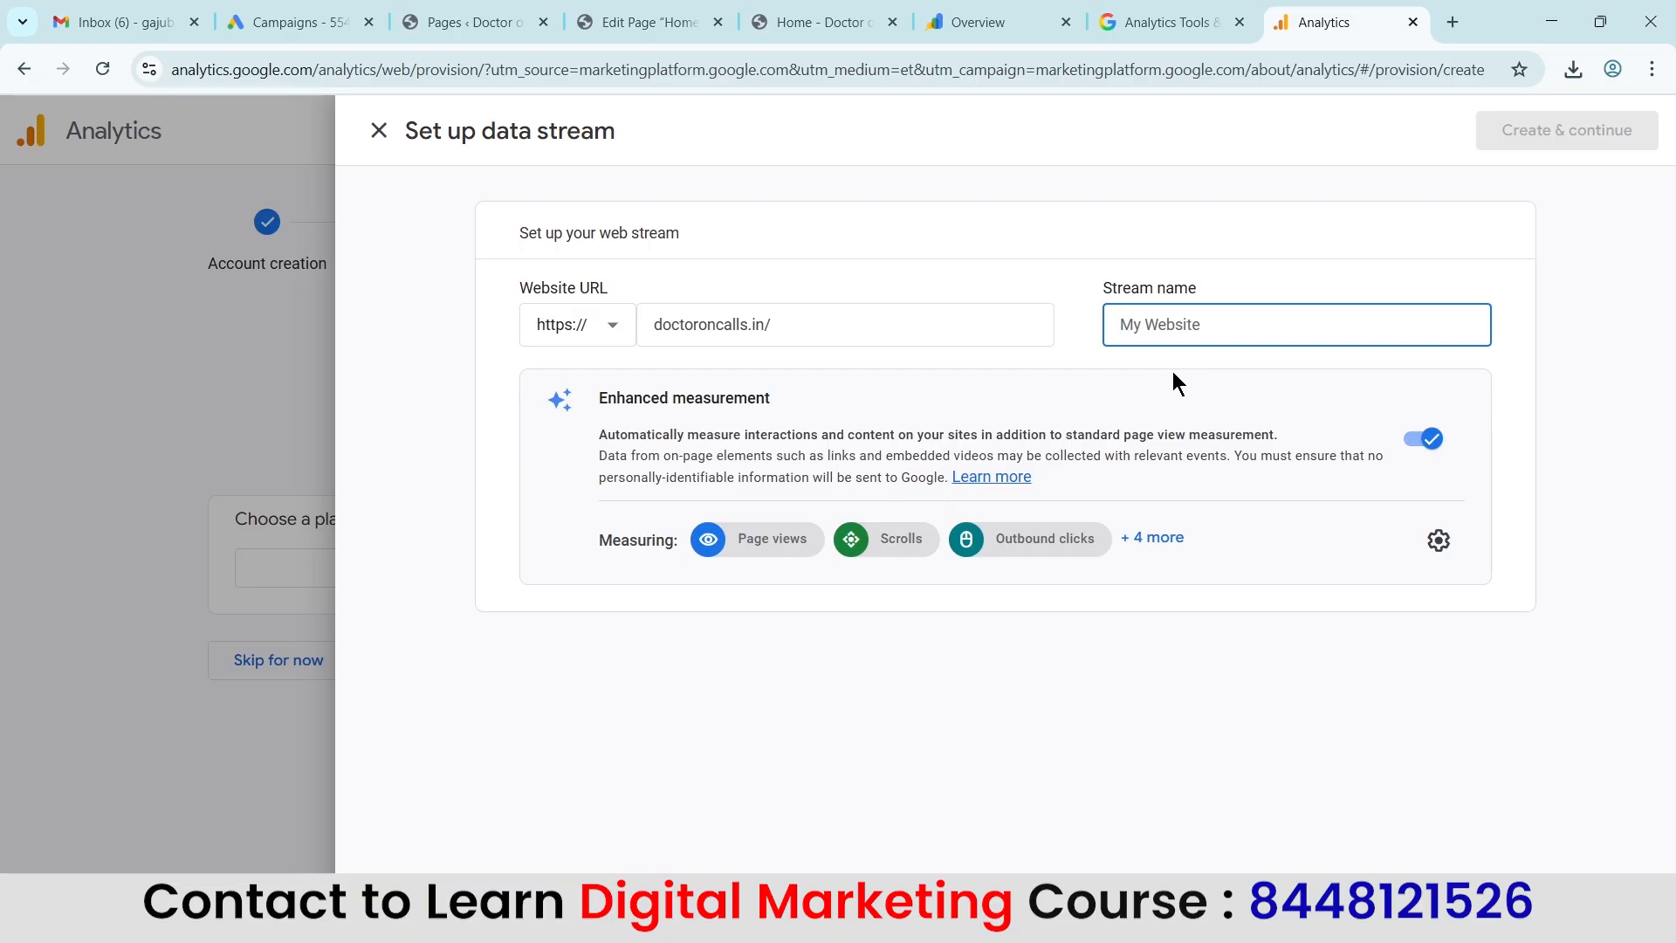
key(ctrl+v)
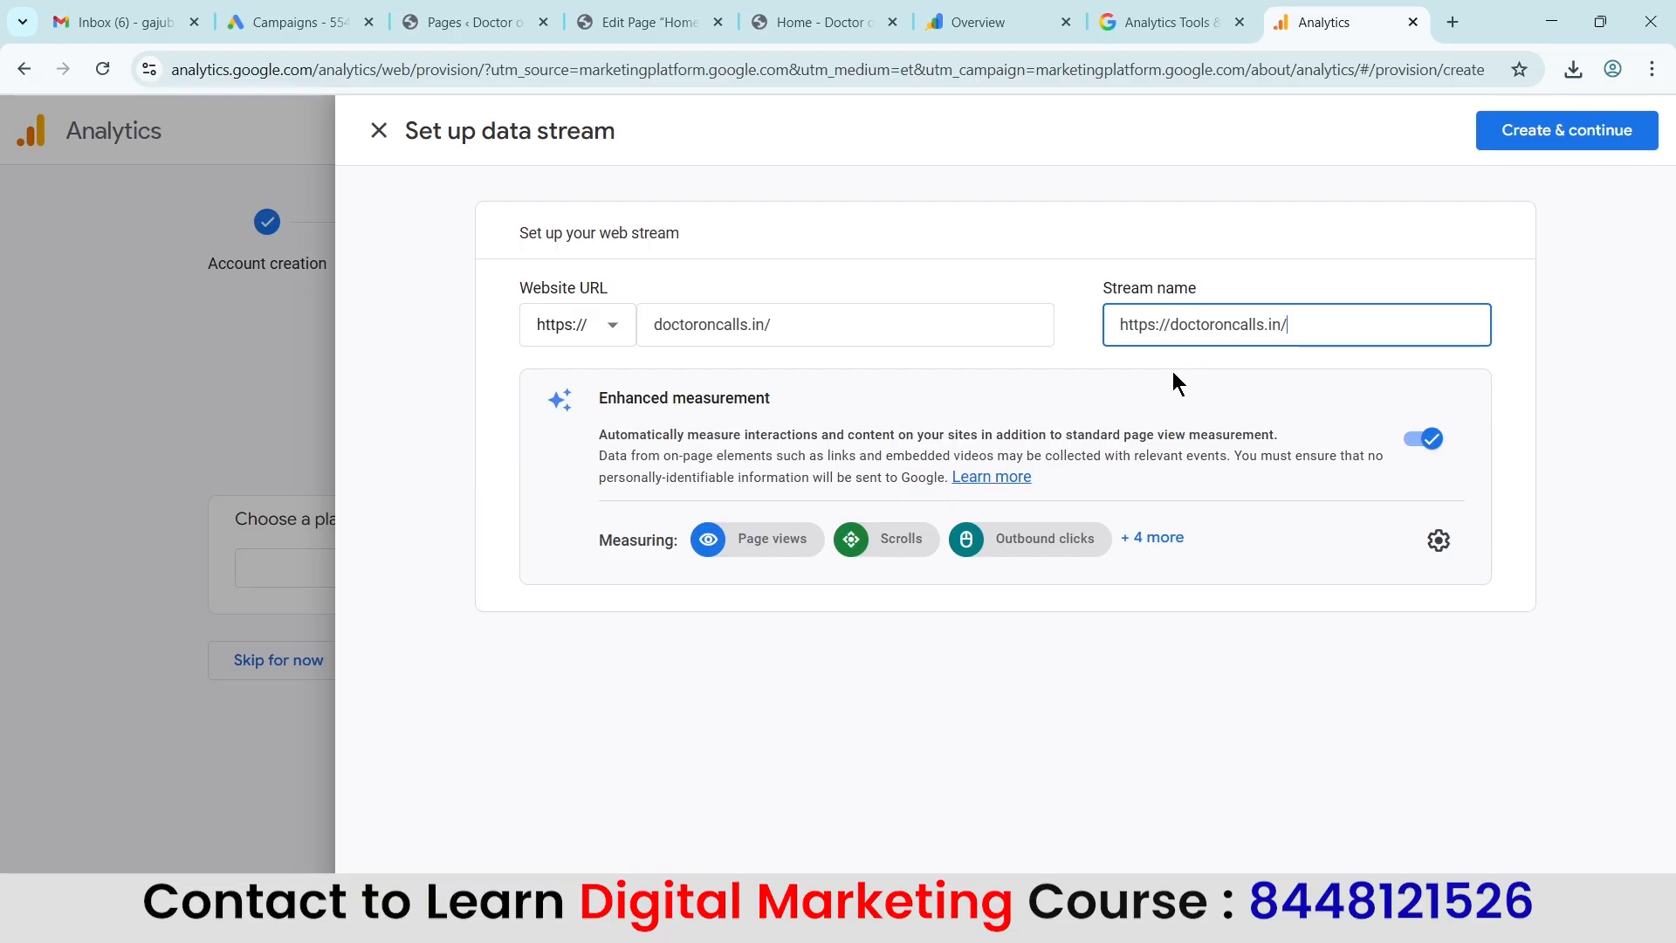
click(1173, 325)
key(BackSpace)
key(BackSpace)
key(BackSpace)
key(BackSpace)
key(BackSpace)
key(BackSpace)
key(BackSpace)
key(BackSpace)
text(www.)
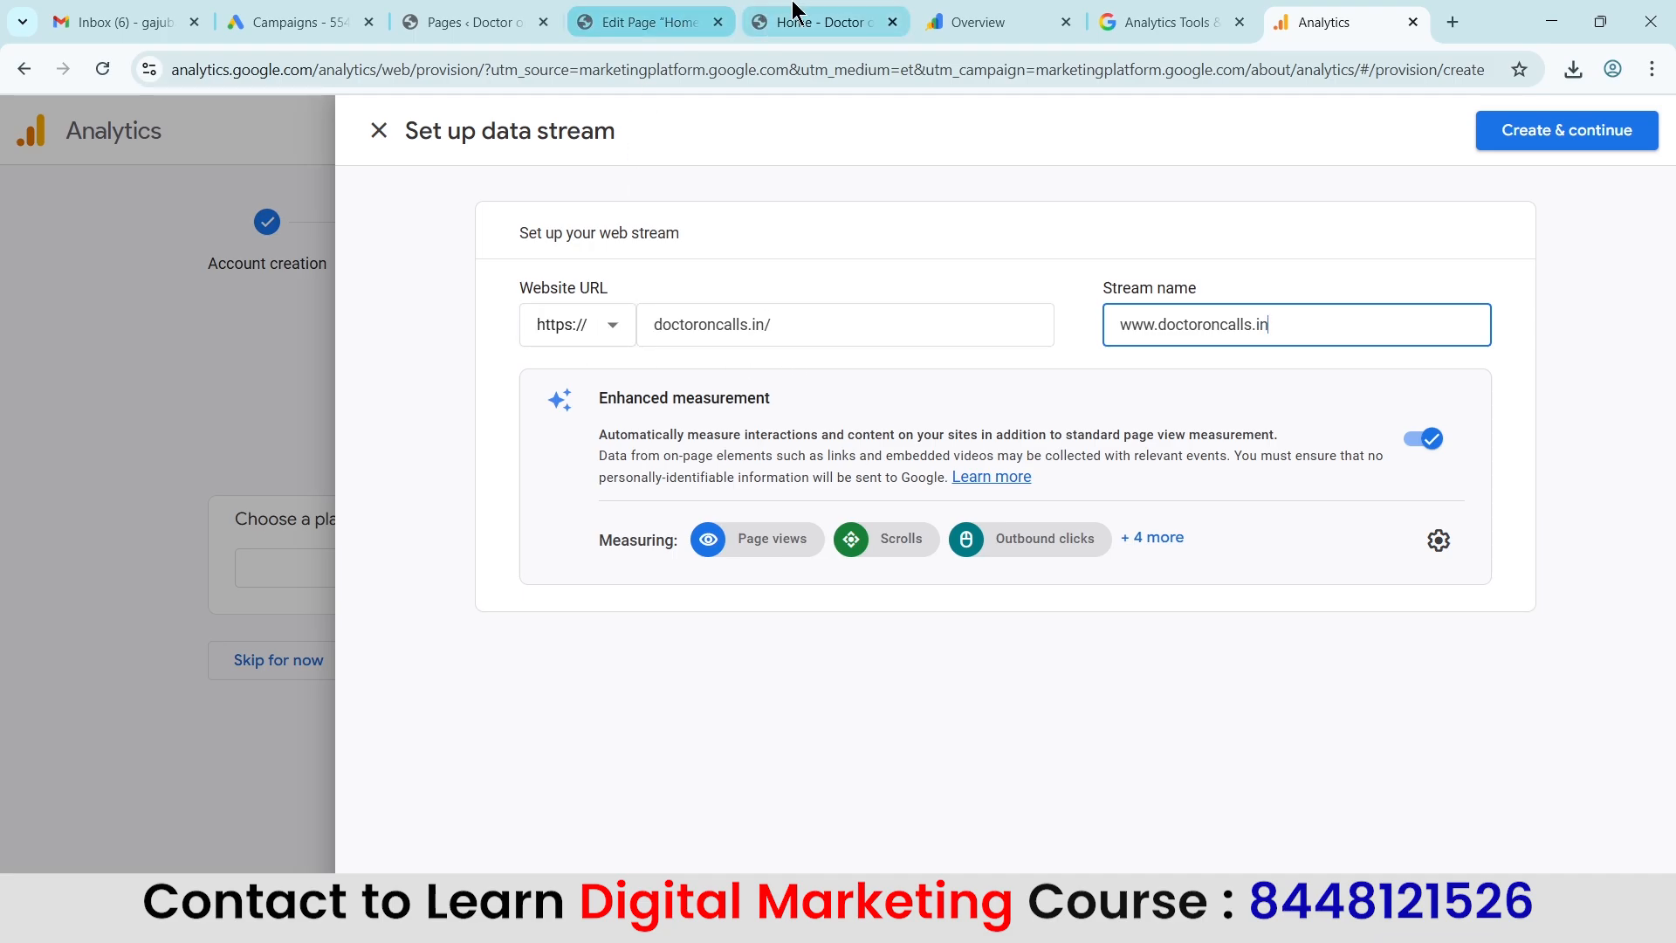
Check the website URL against the live site's address and create the web data stream.
click(816, 22)
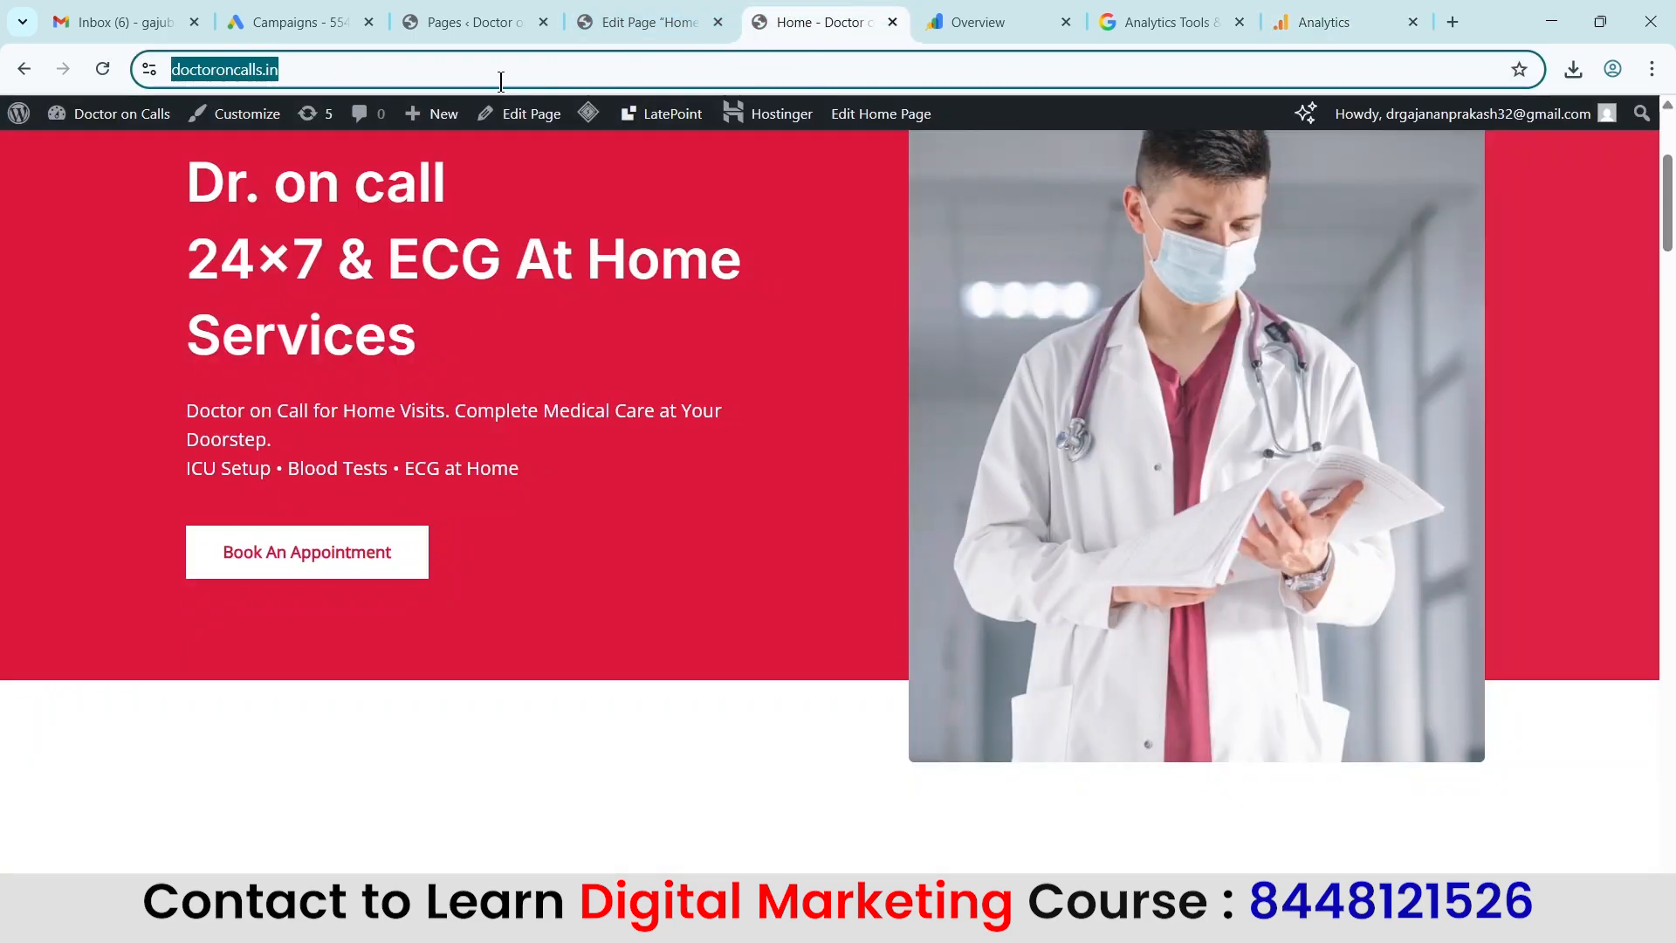
click(1380, 18)
click(807, 323)
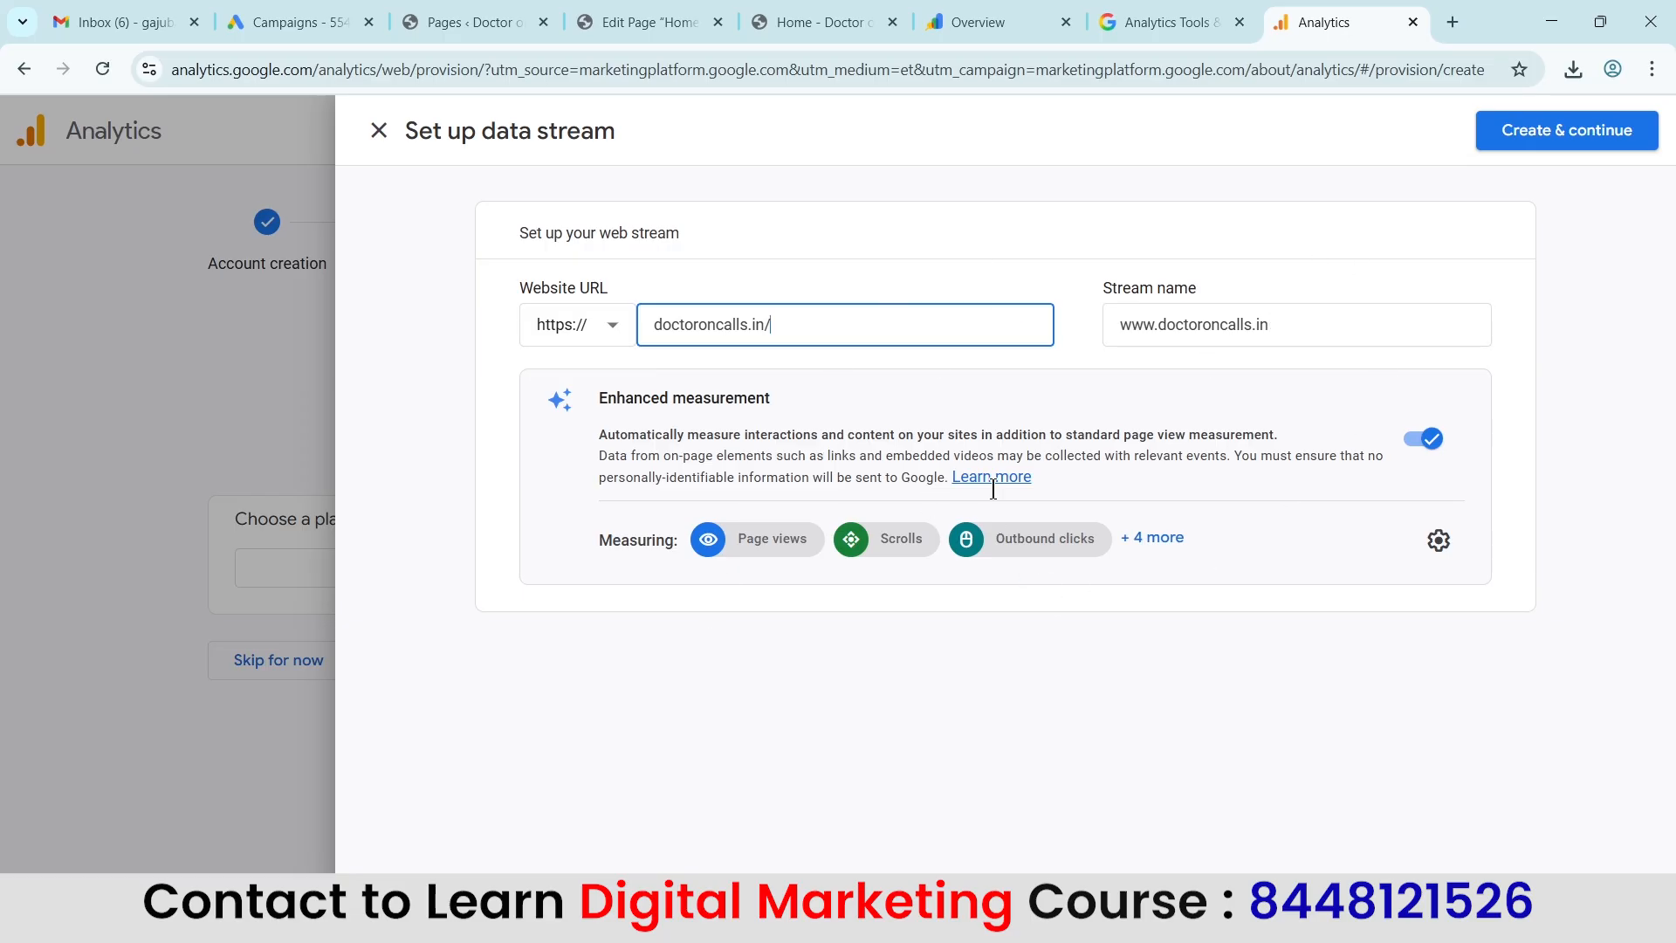
click(1606, 141)
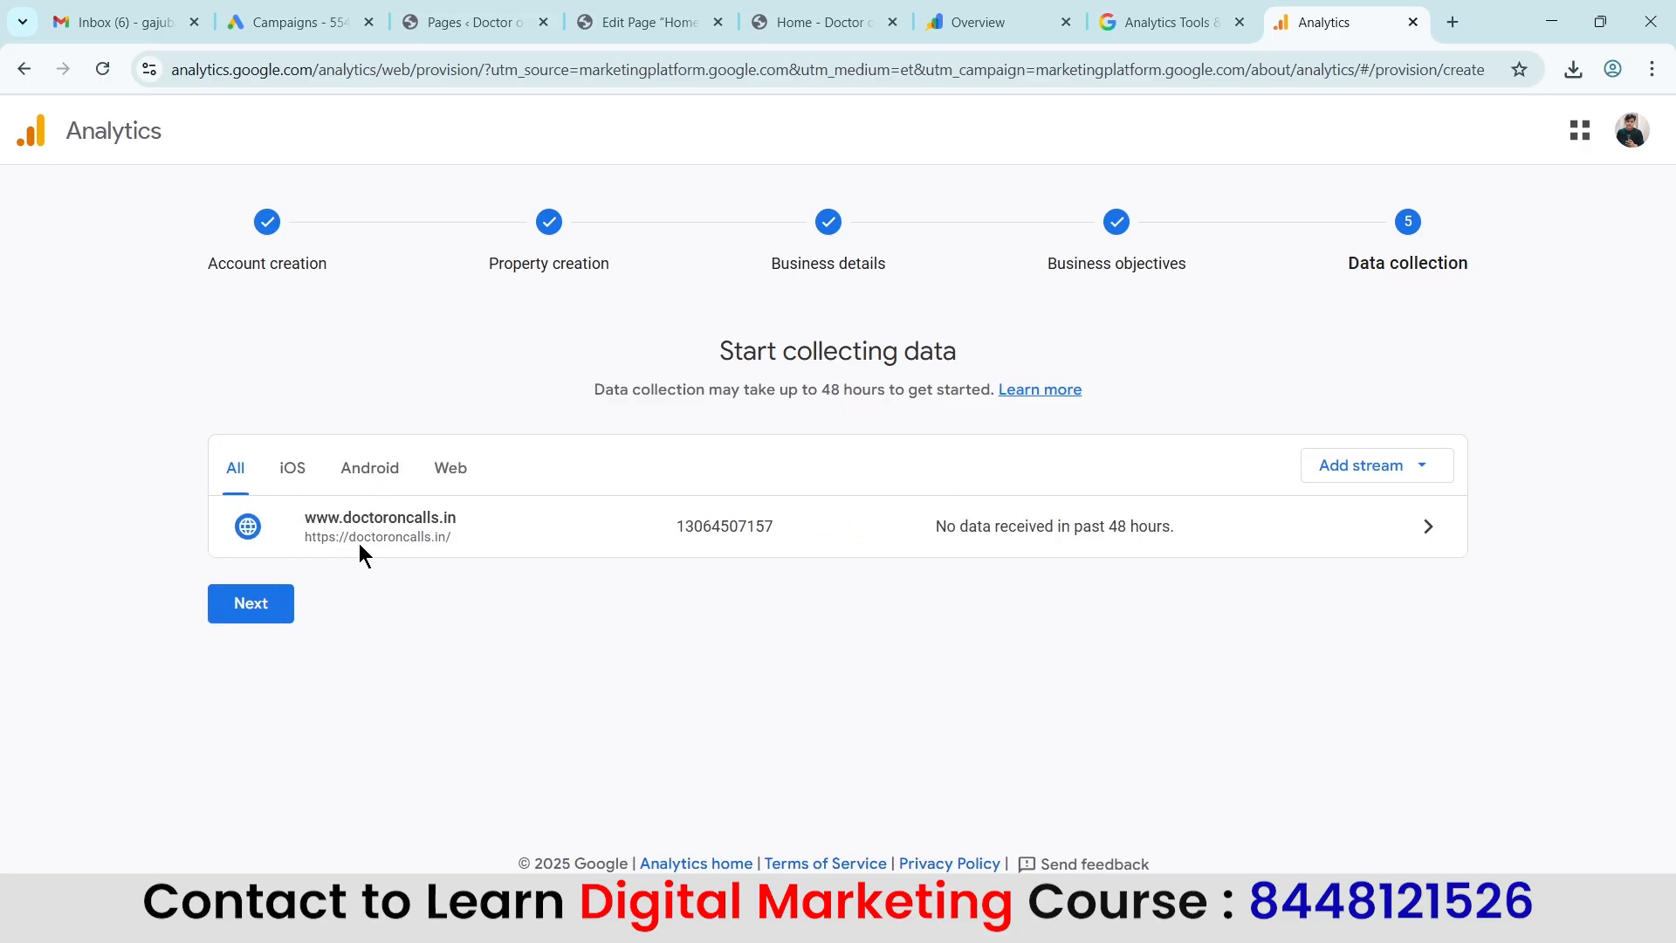
click(516, 534)
click(1173, 534)
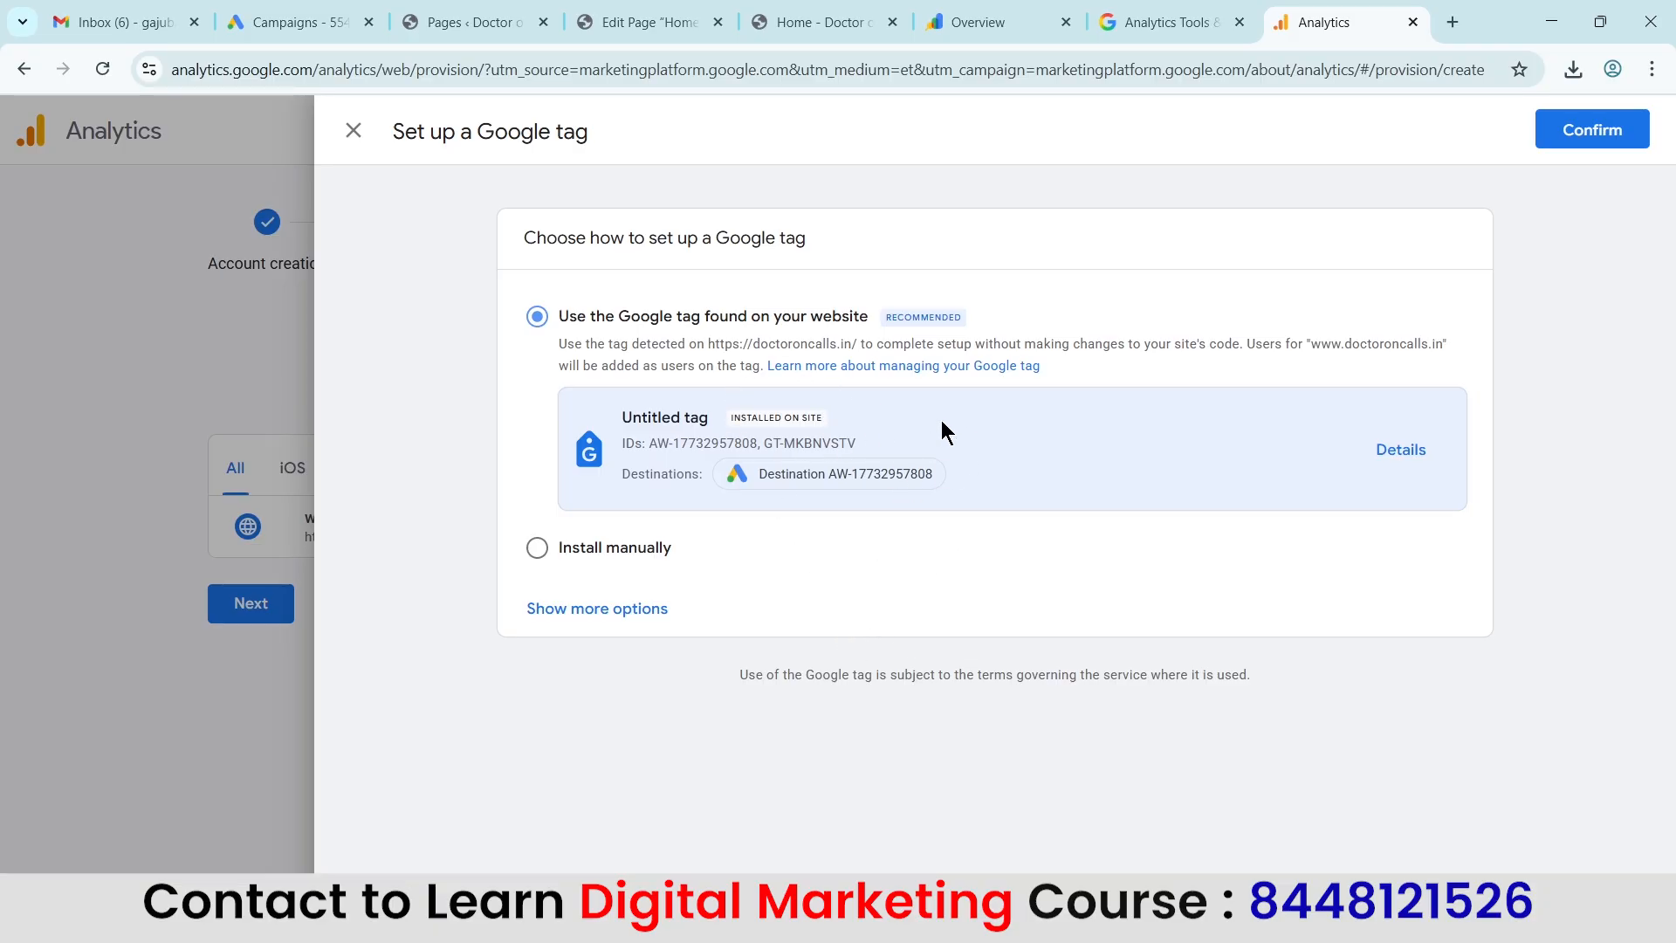
click(816, 22)
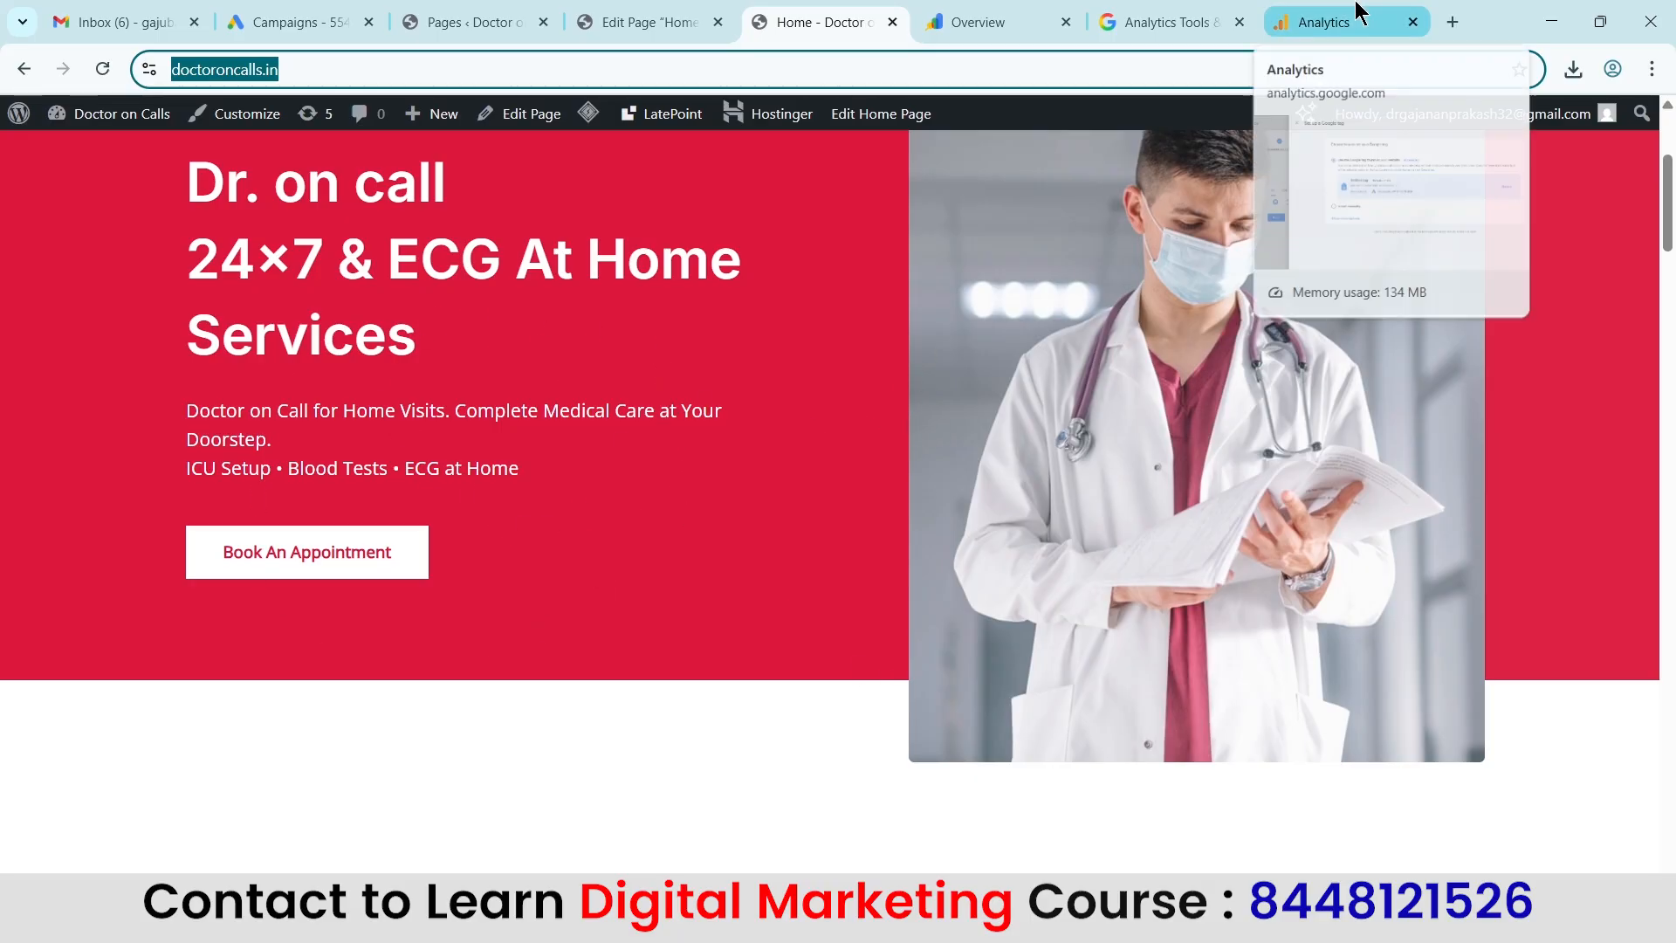
click(1300, 22)
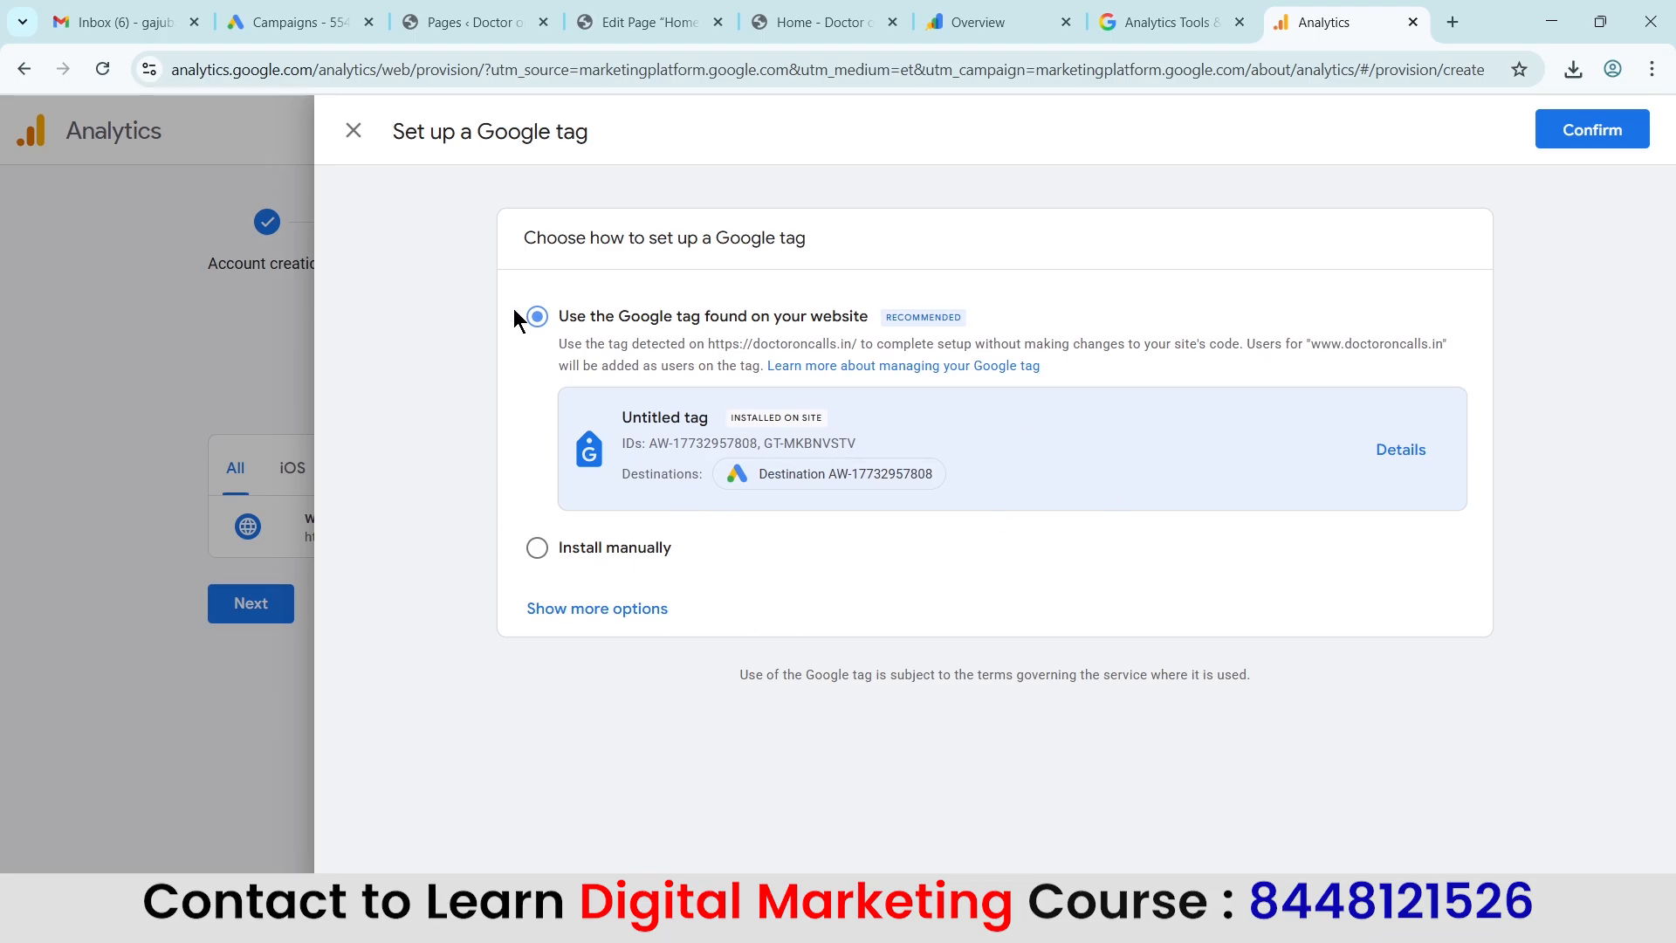
click(817, 22)
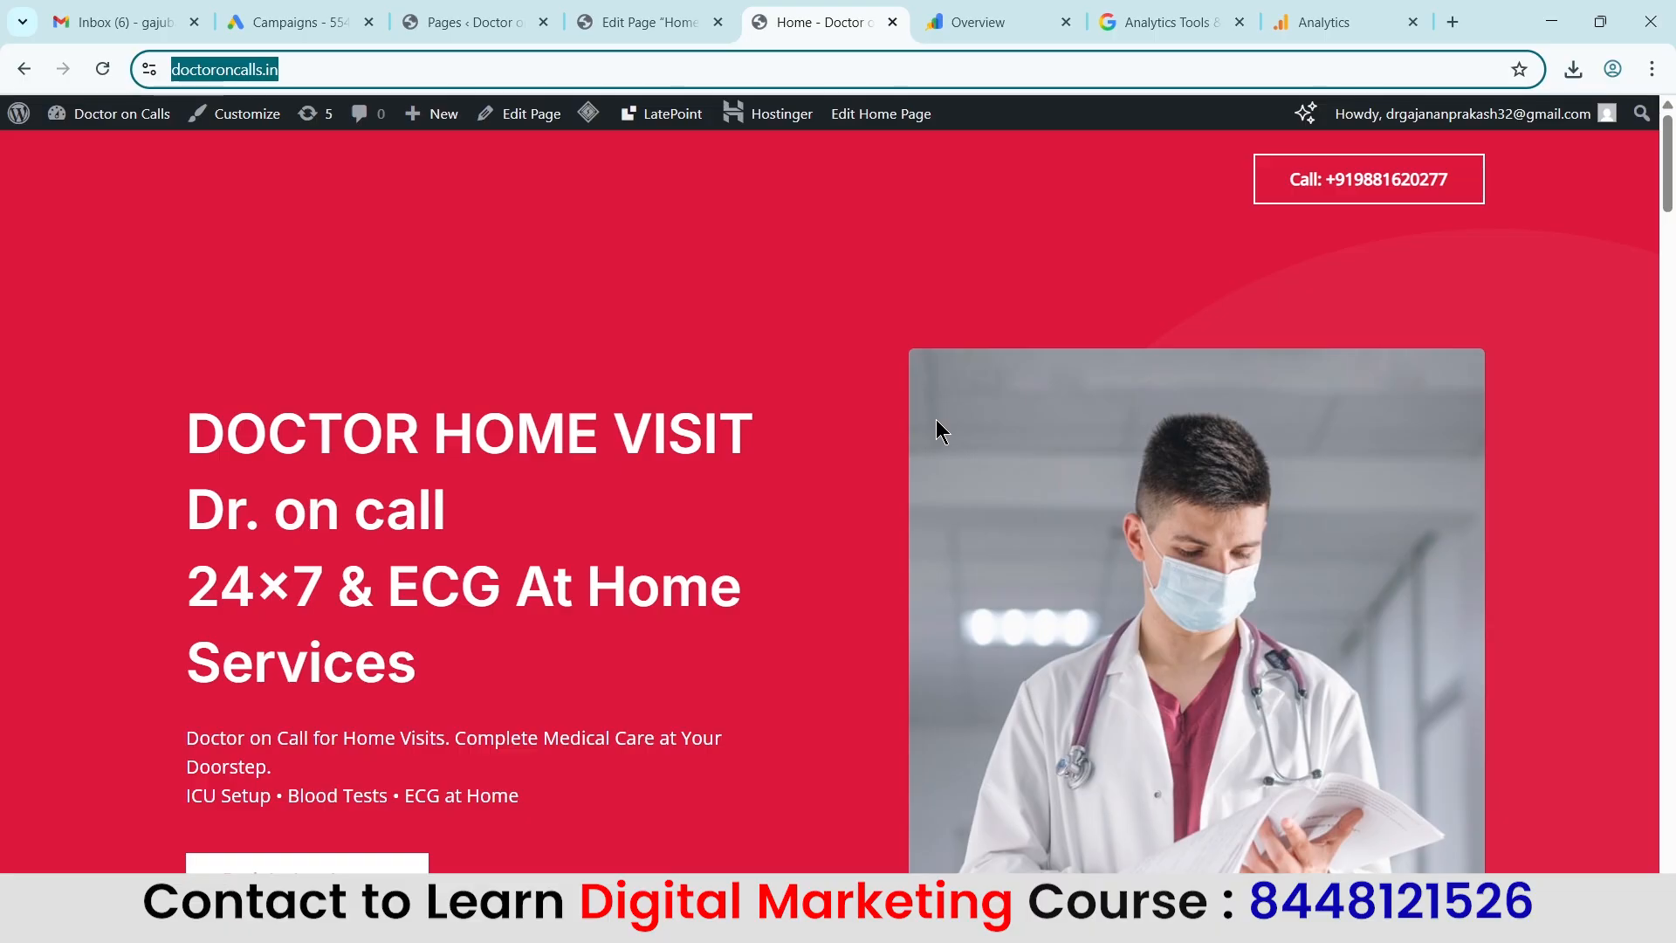
click(1335, 21)
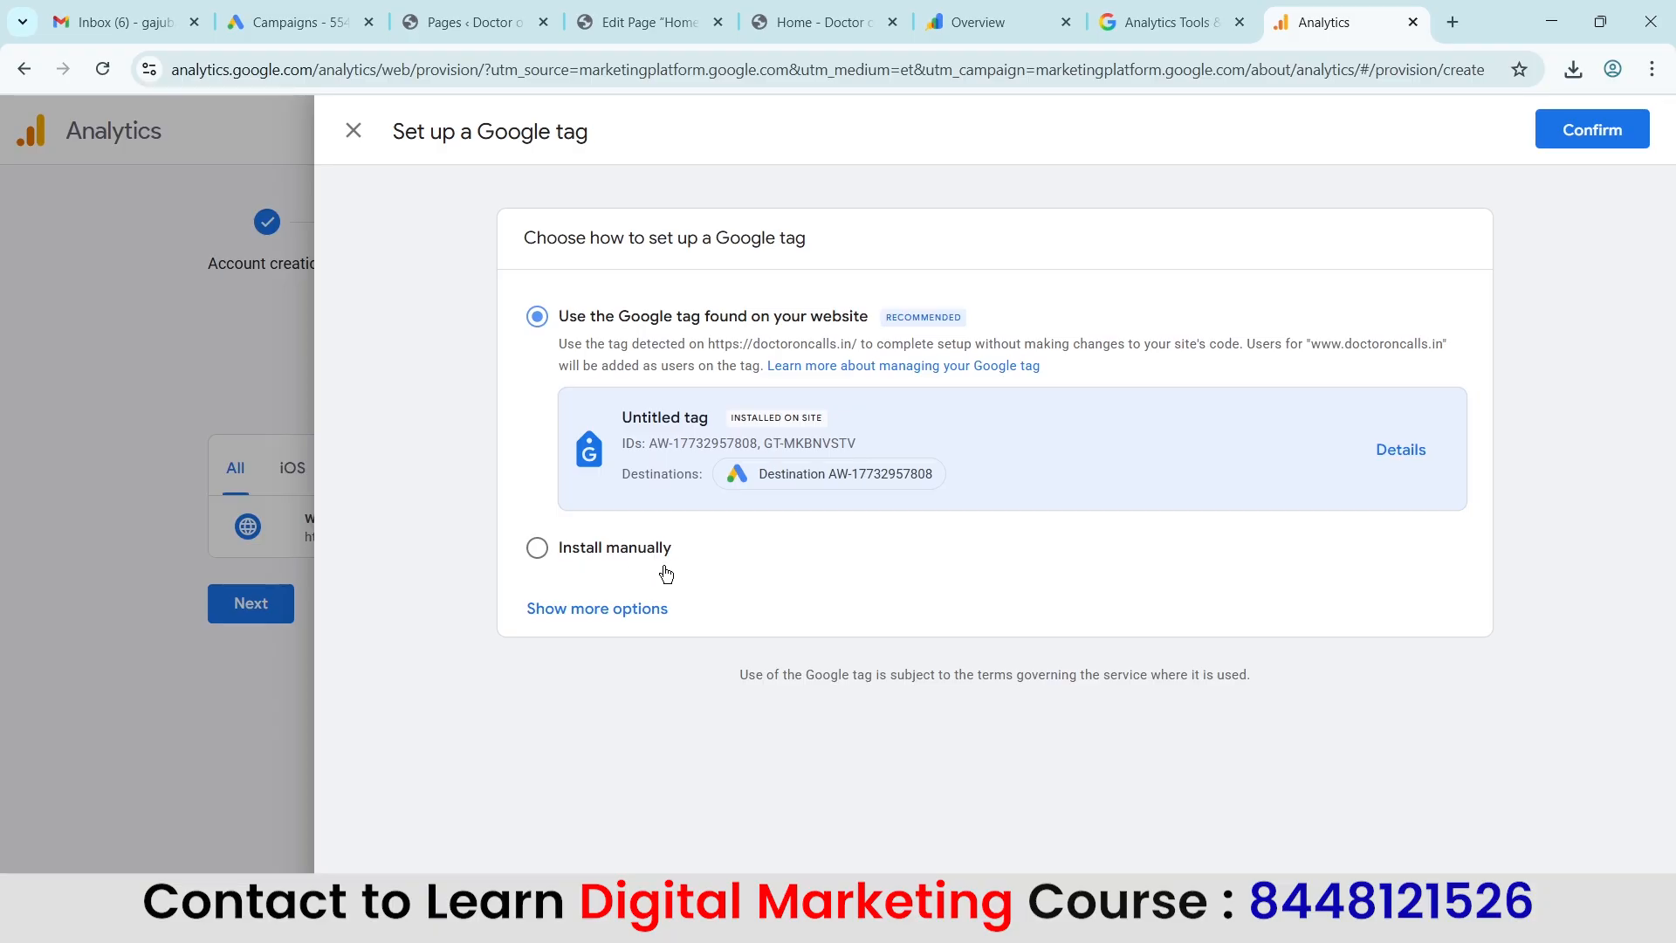
Choose to install the Google tag manually and copy its gtag.js code.
click(577, 560)
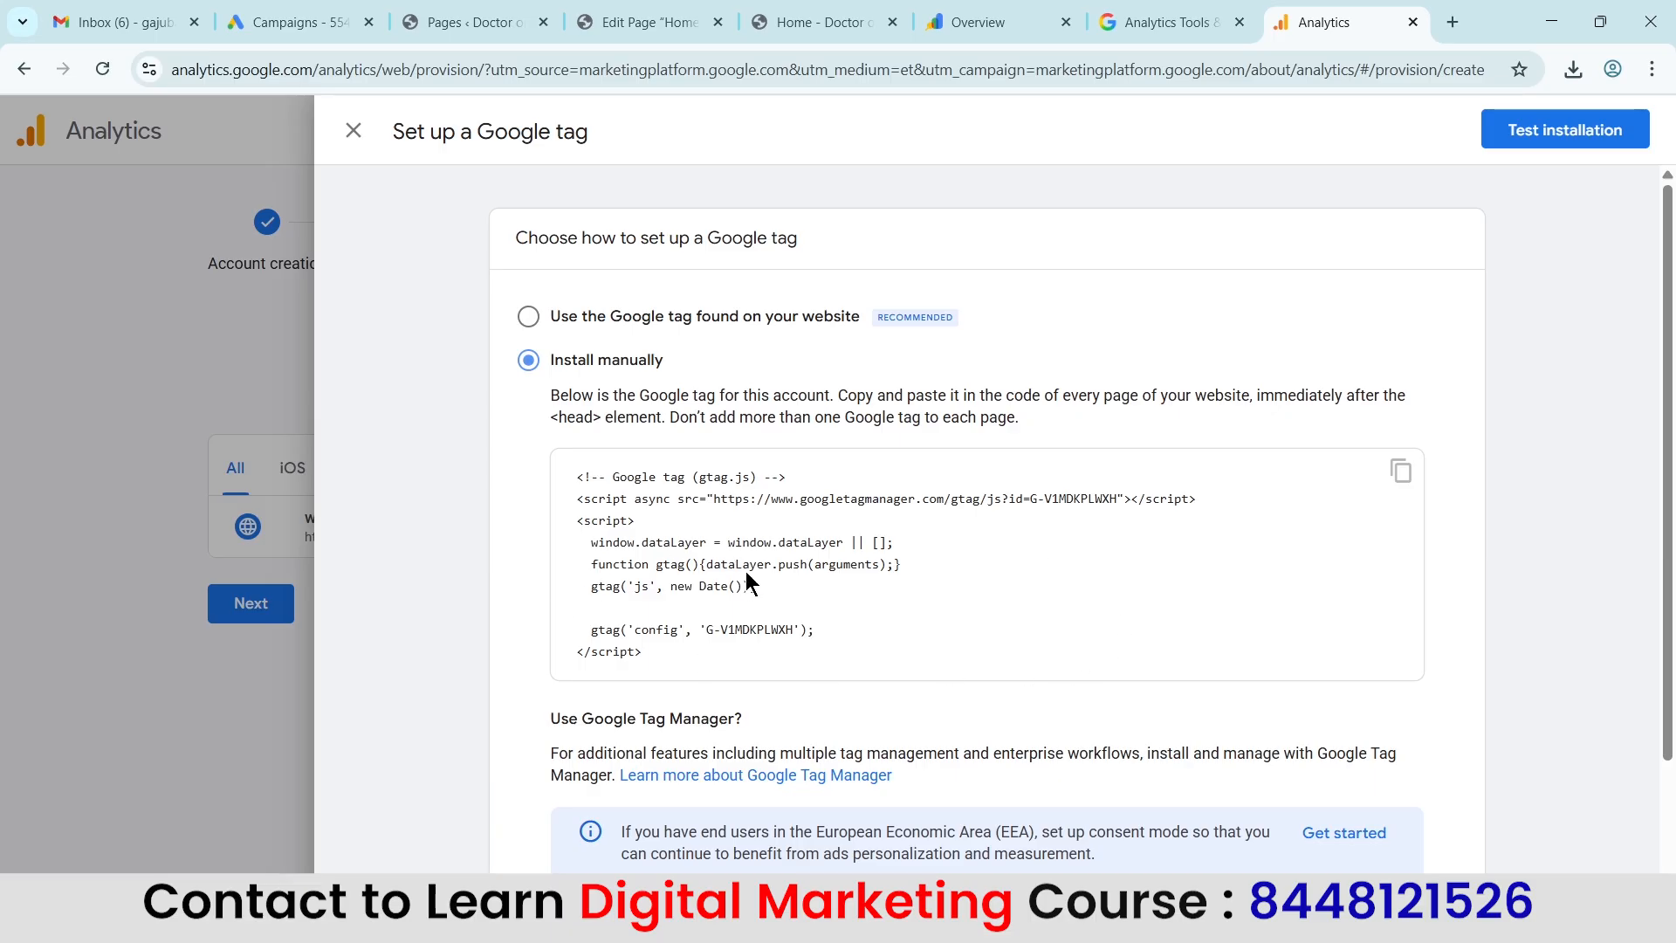
click(1400, 470)
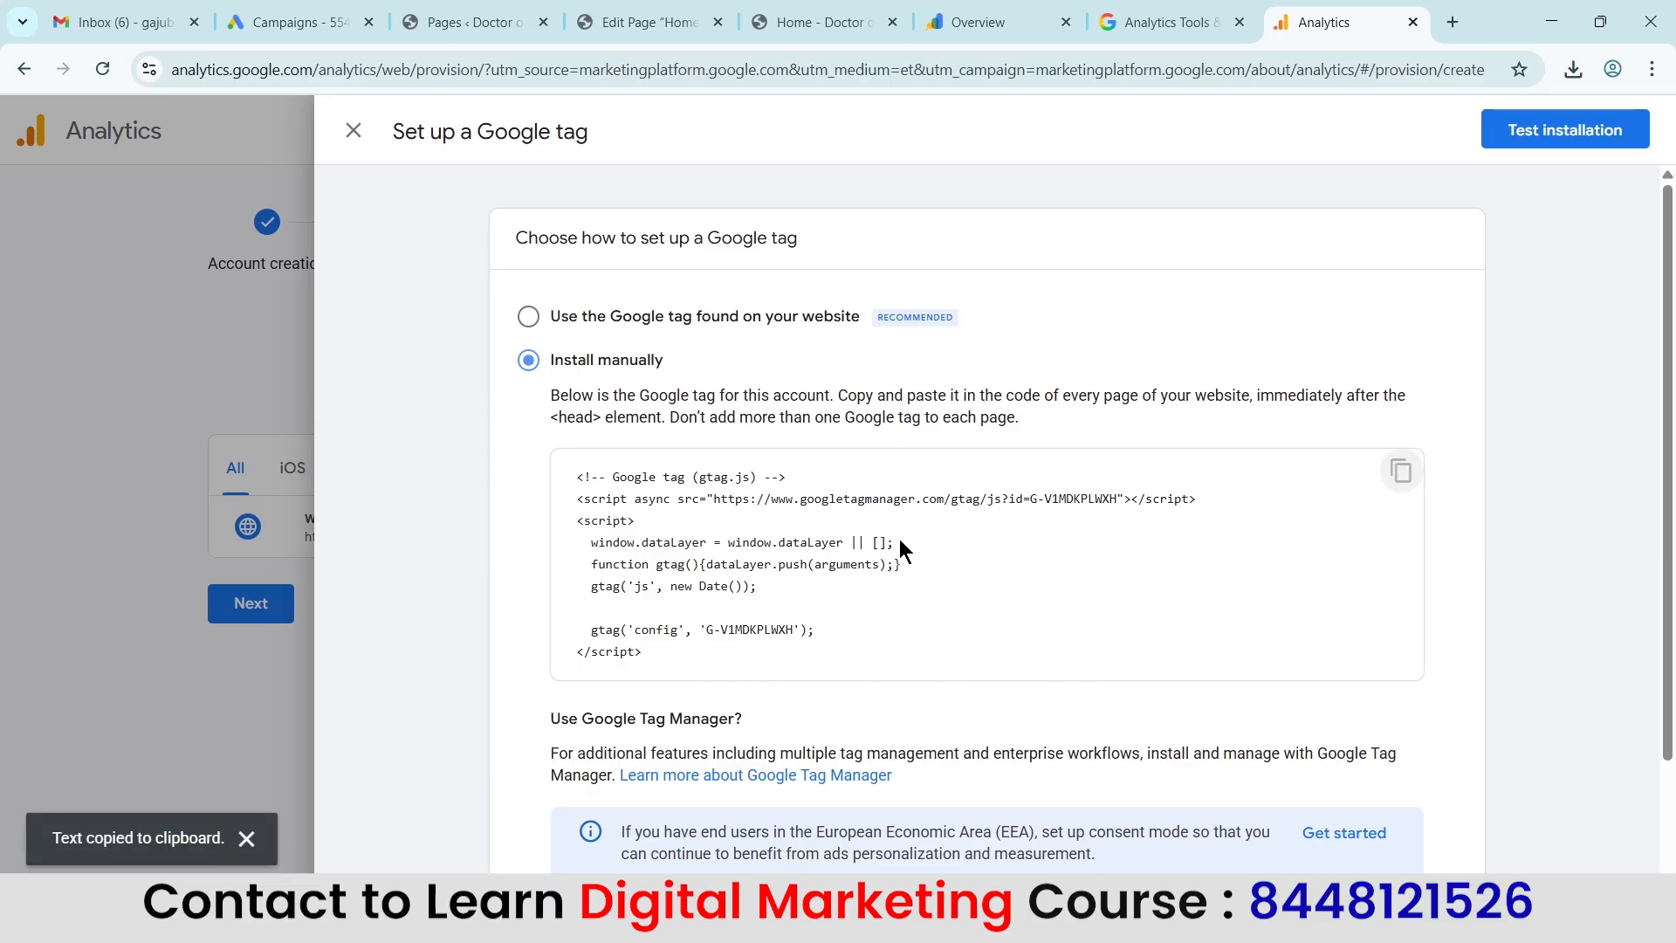
scroll(1234, 533, down, 2)
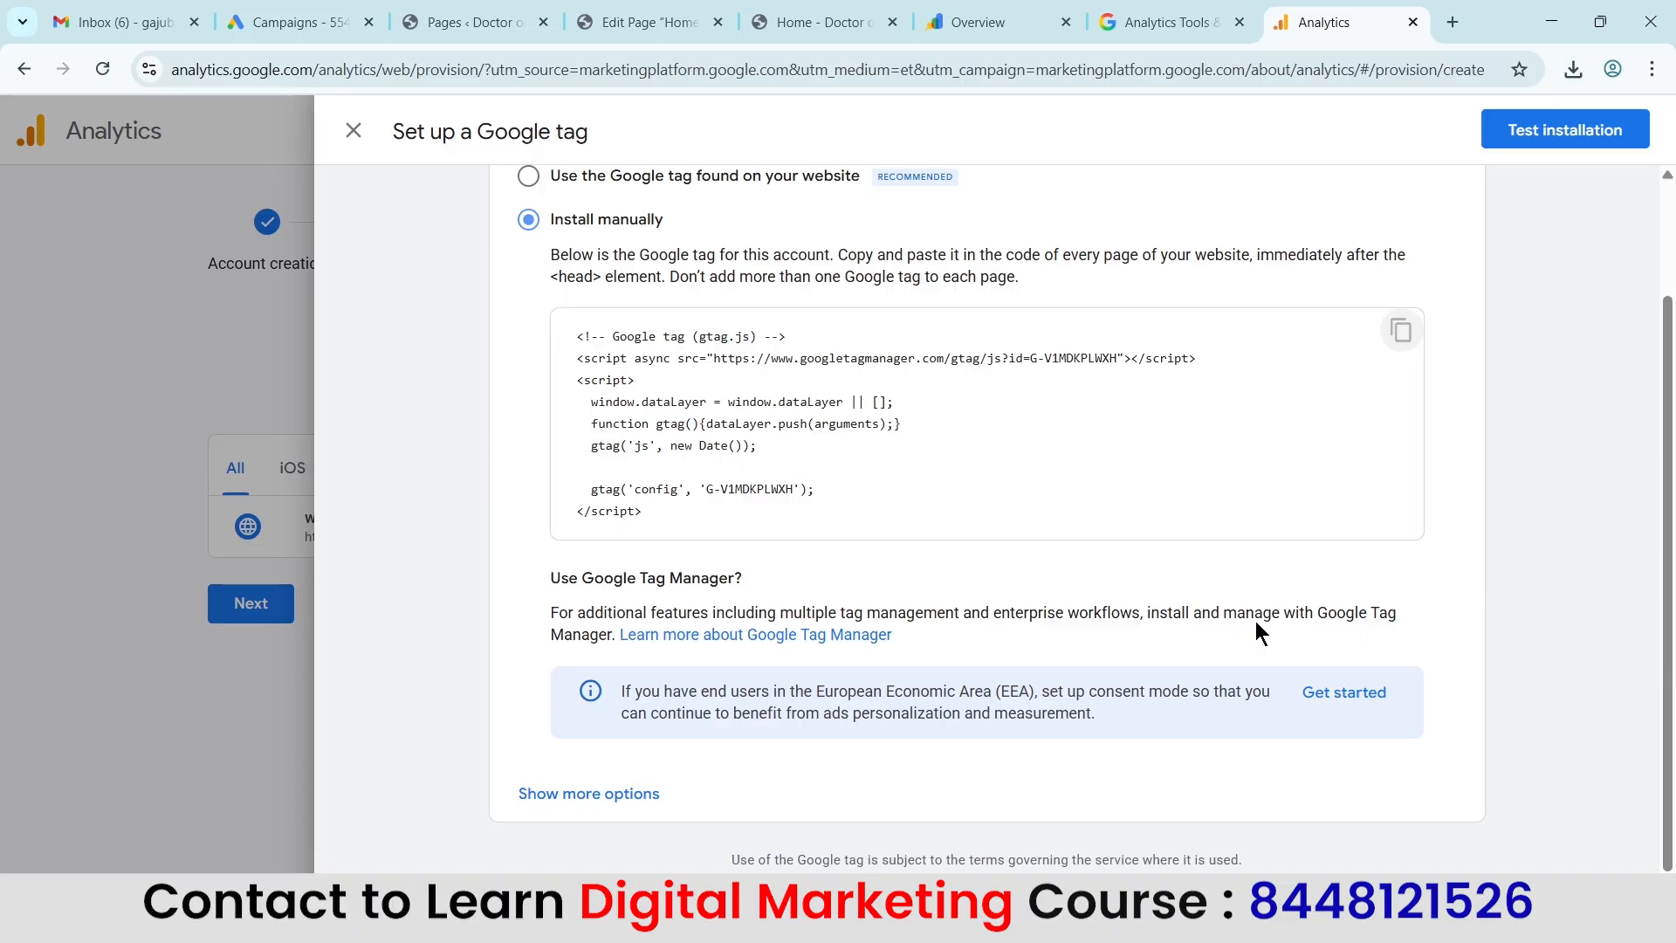
scroll(1255, 620, up, 2)
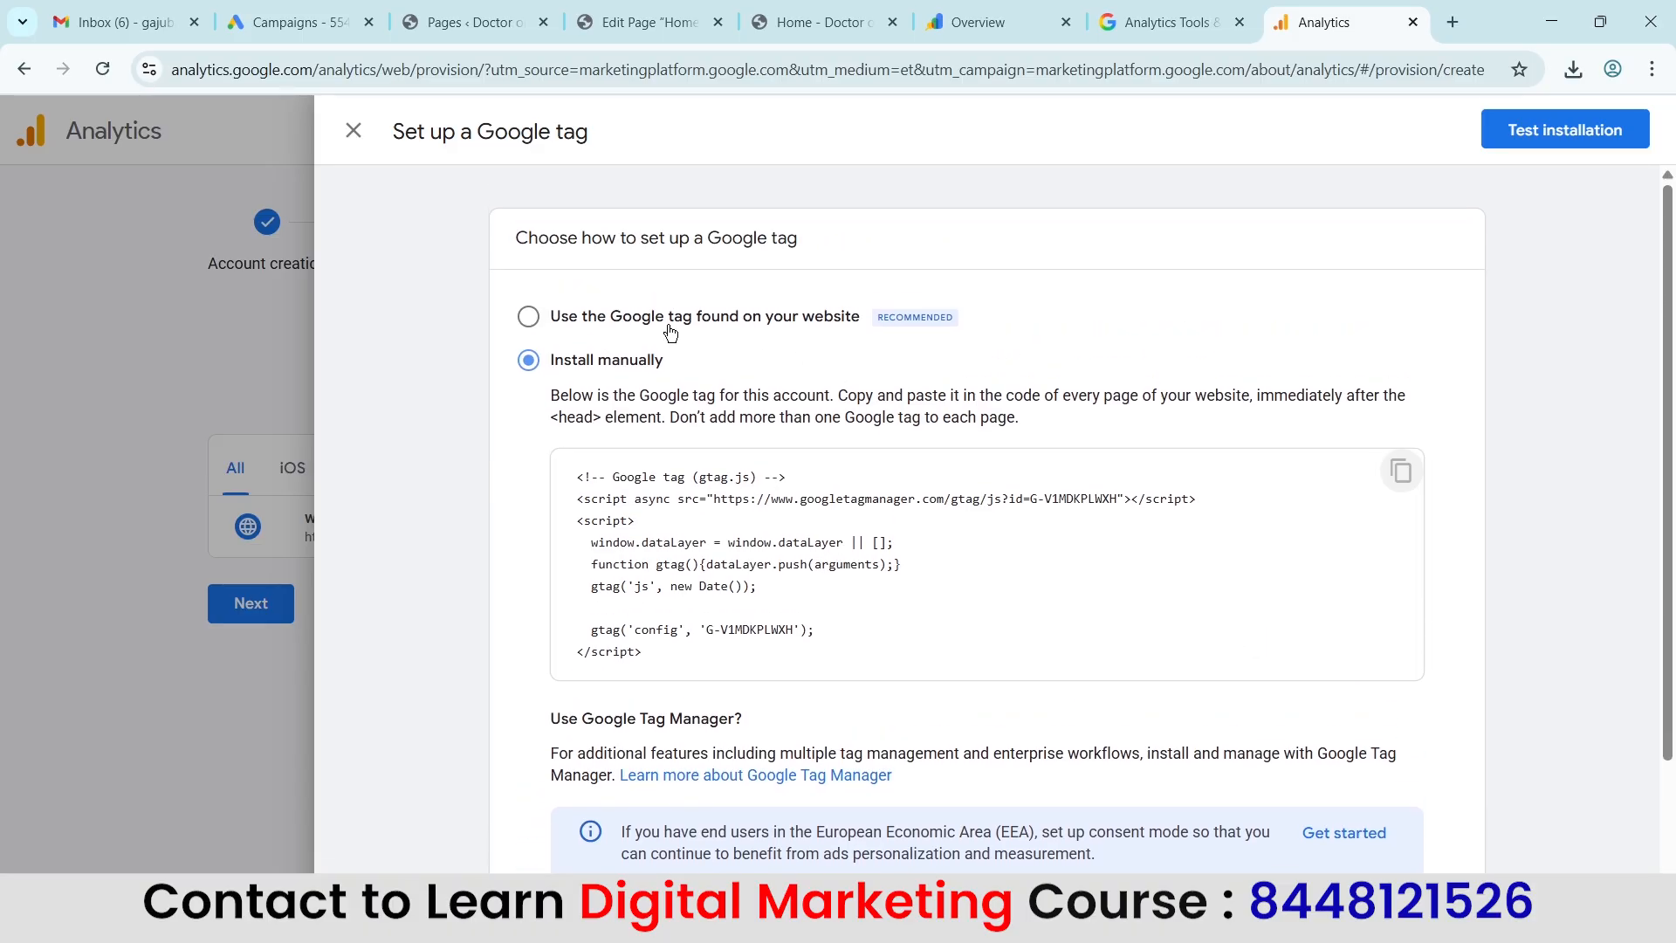
Set the tag setup method back to the Google tag found on the website and switch to the WordPress admin page list.
click(535, 317)
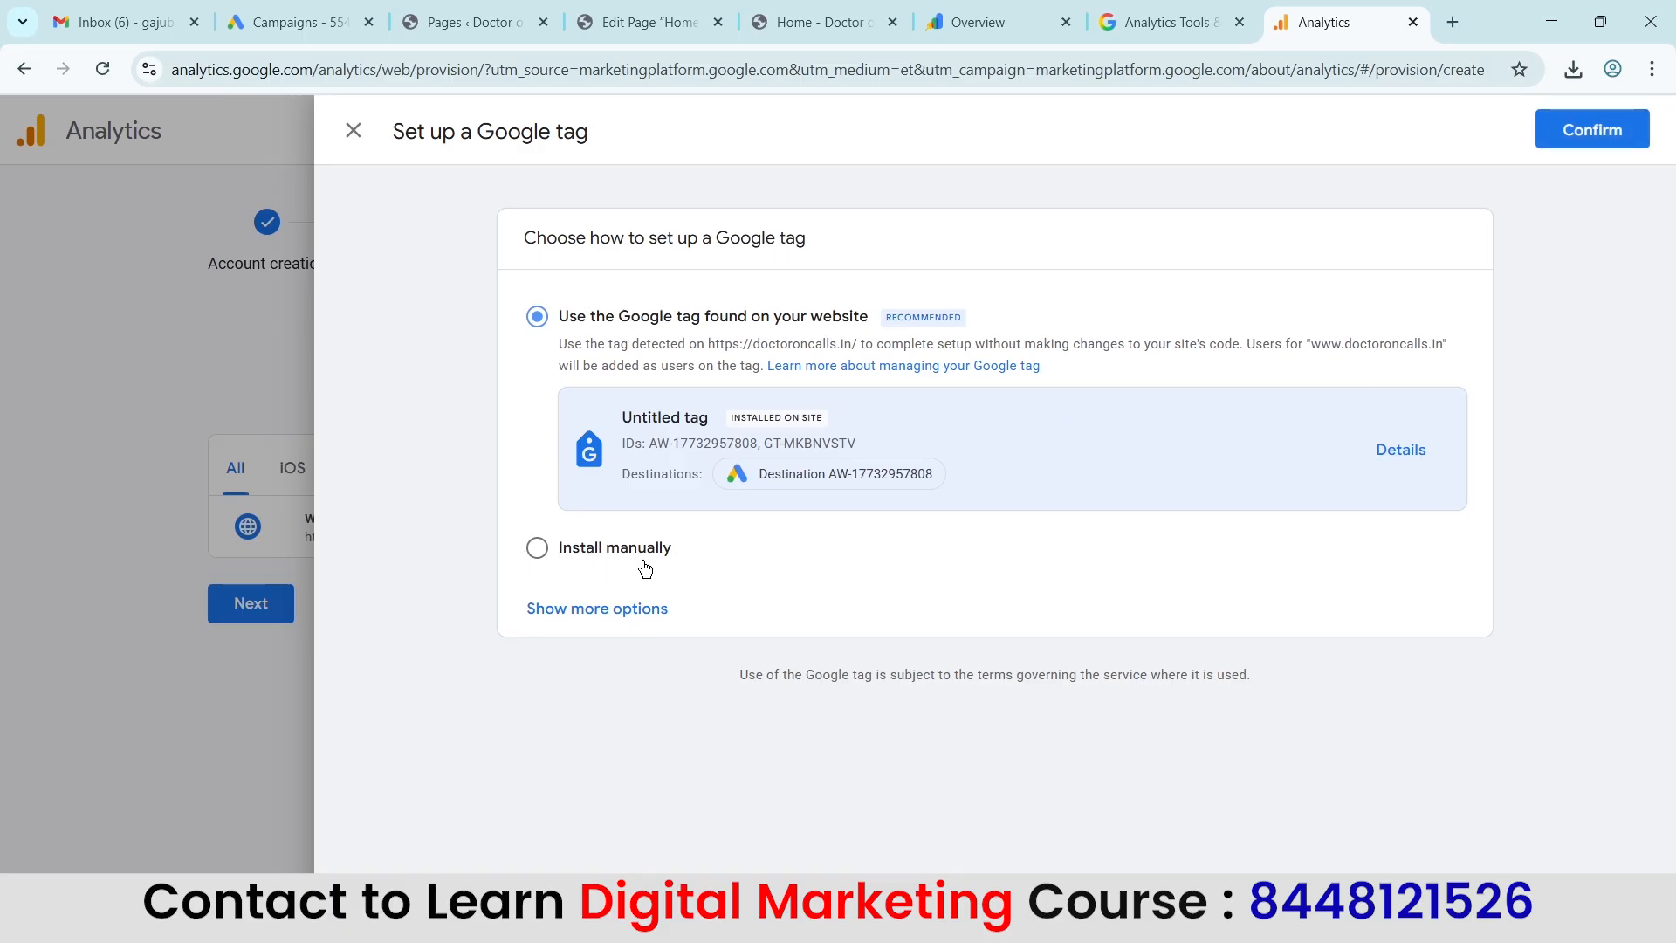
click(676, 12)
click(493, 17)
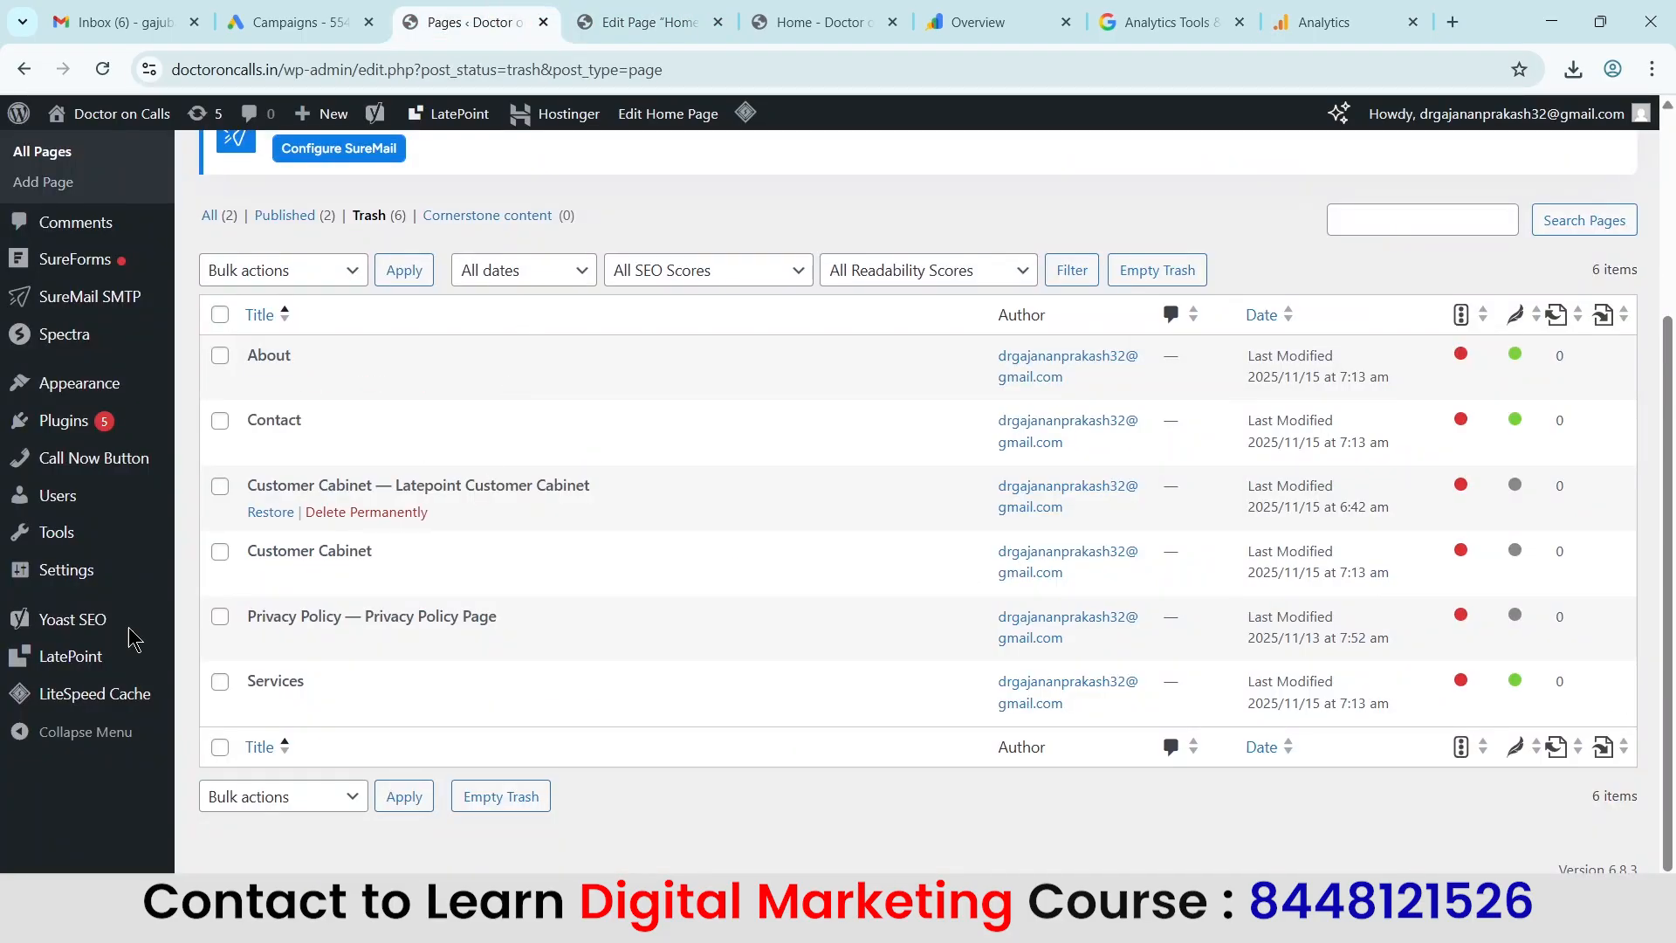
Open the active Astra theme's header.php file in the WordPress Theme File Editor.
mouse_move(131, 386)
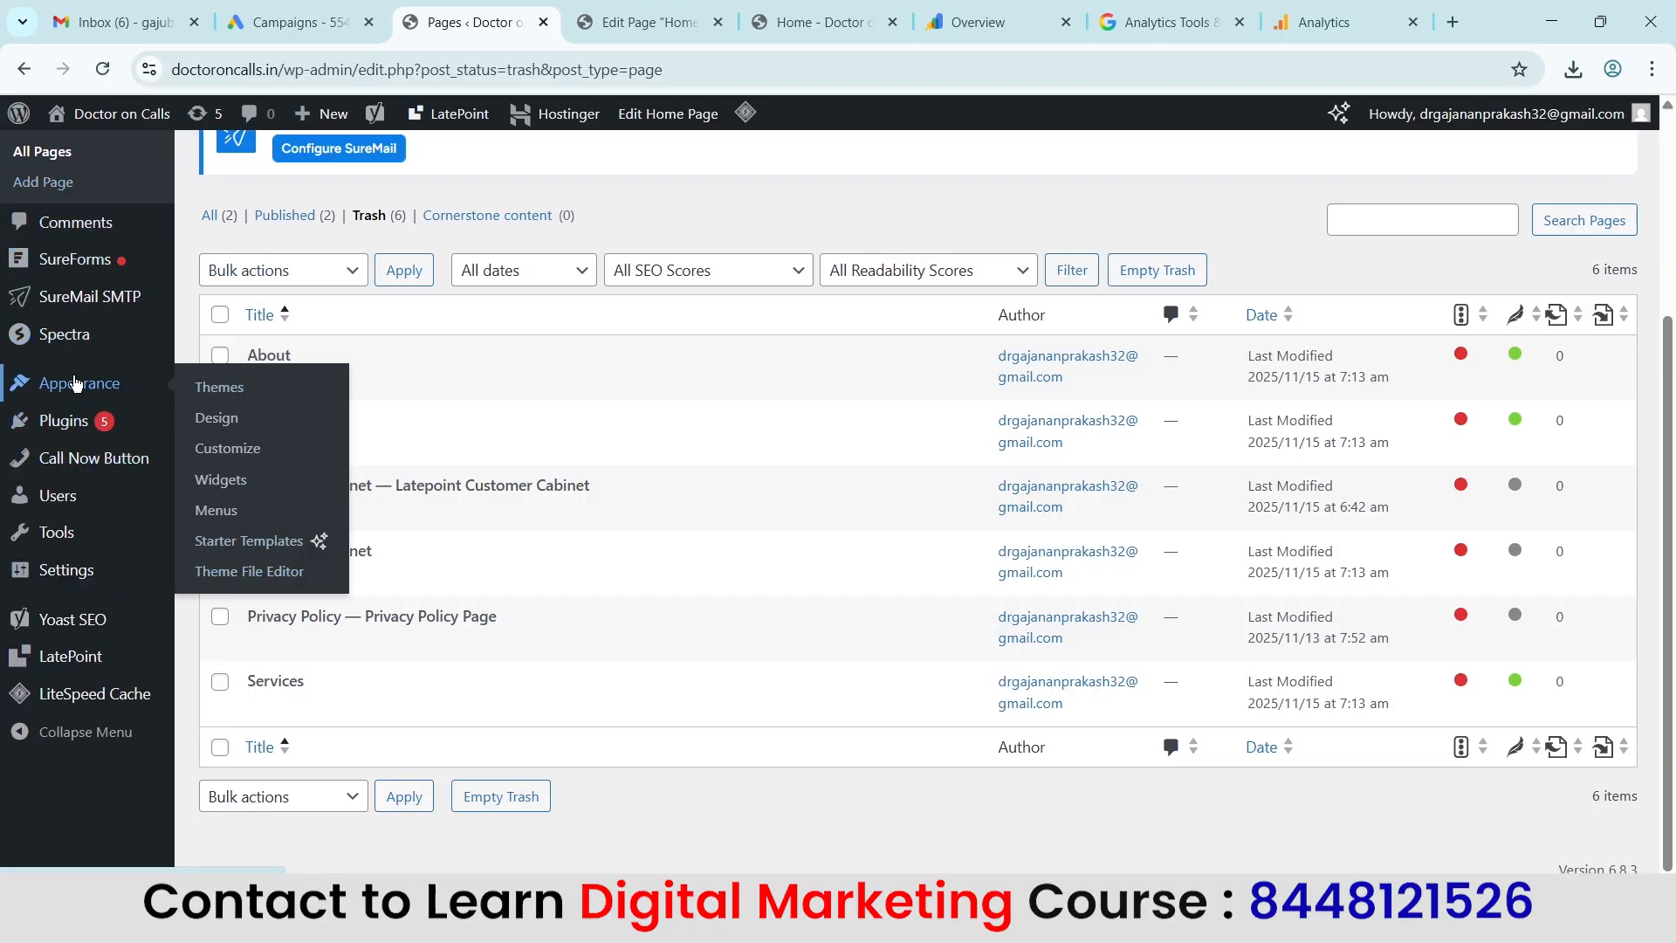
click(232, 570)
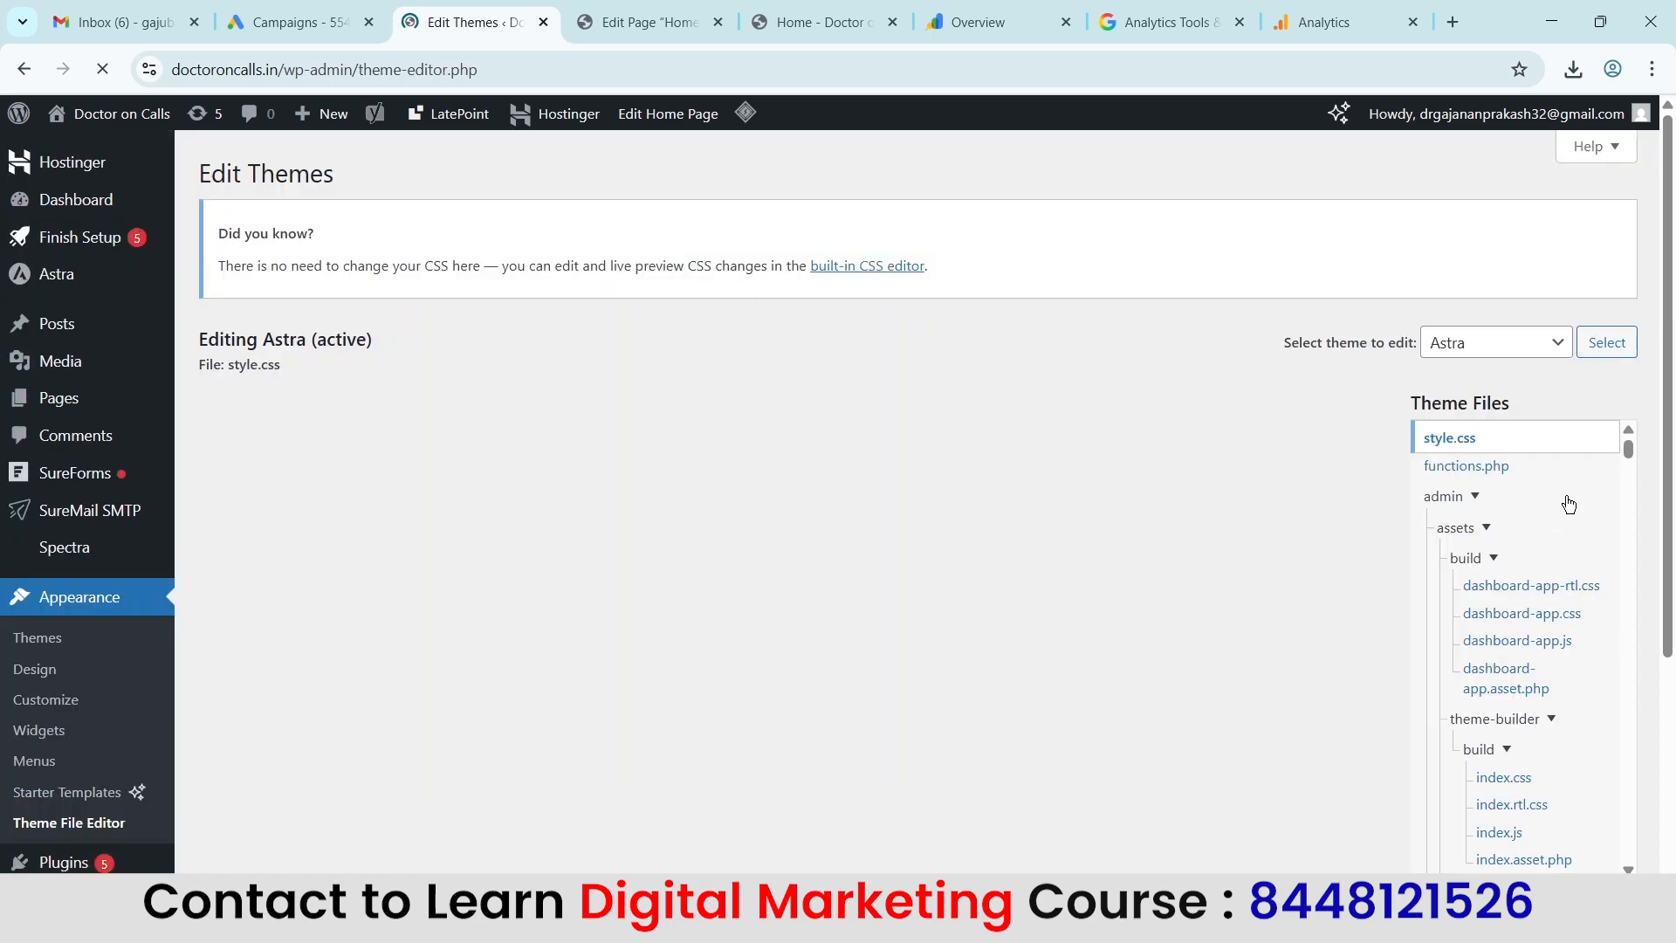
scroll(1175, 401, down, 2)
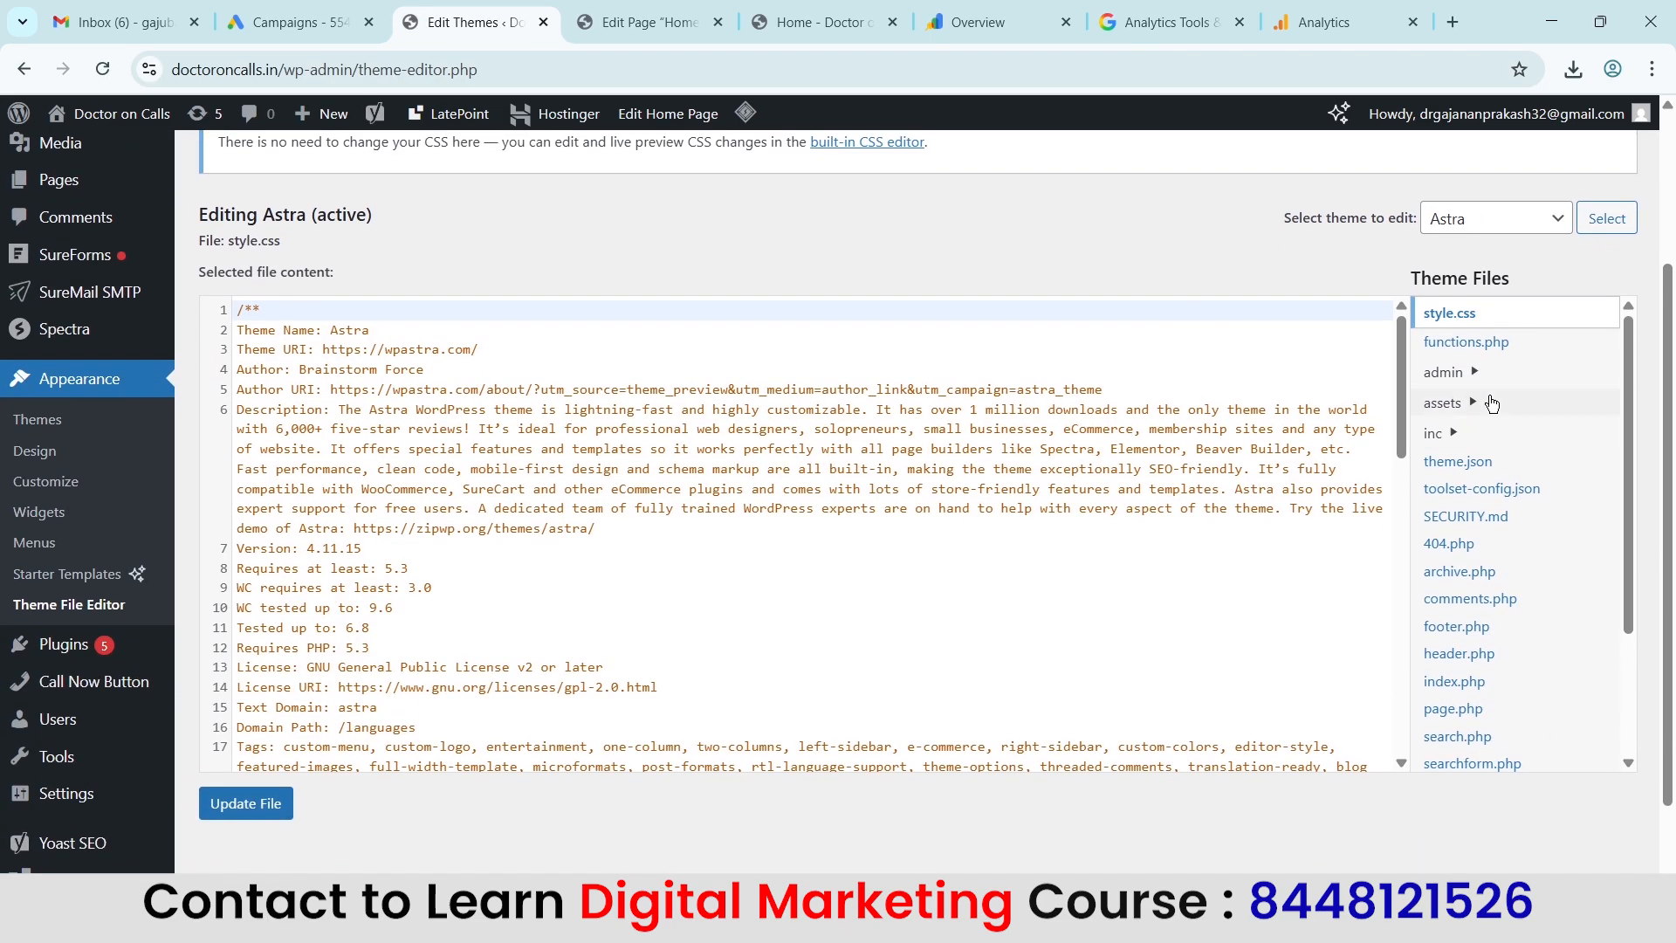
scroll(1506, 477, down, 2)
scroll(1507, 477, down, 1)
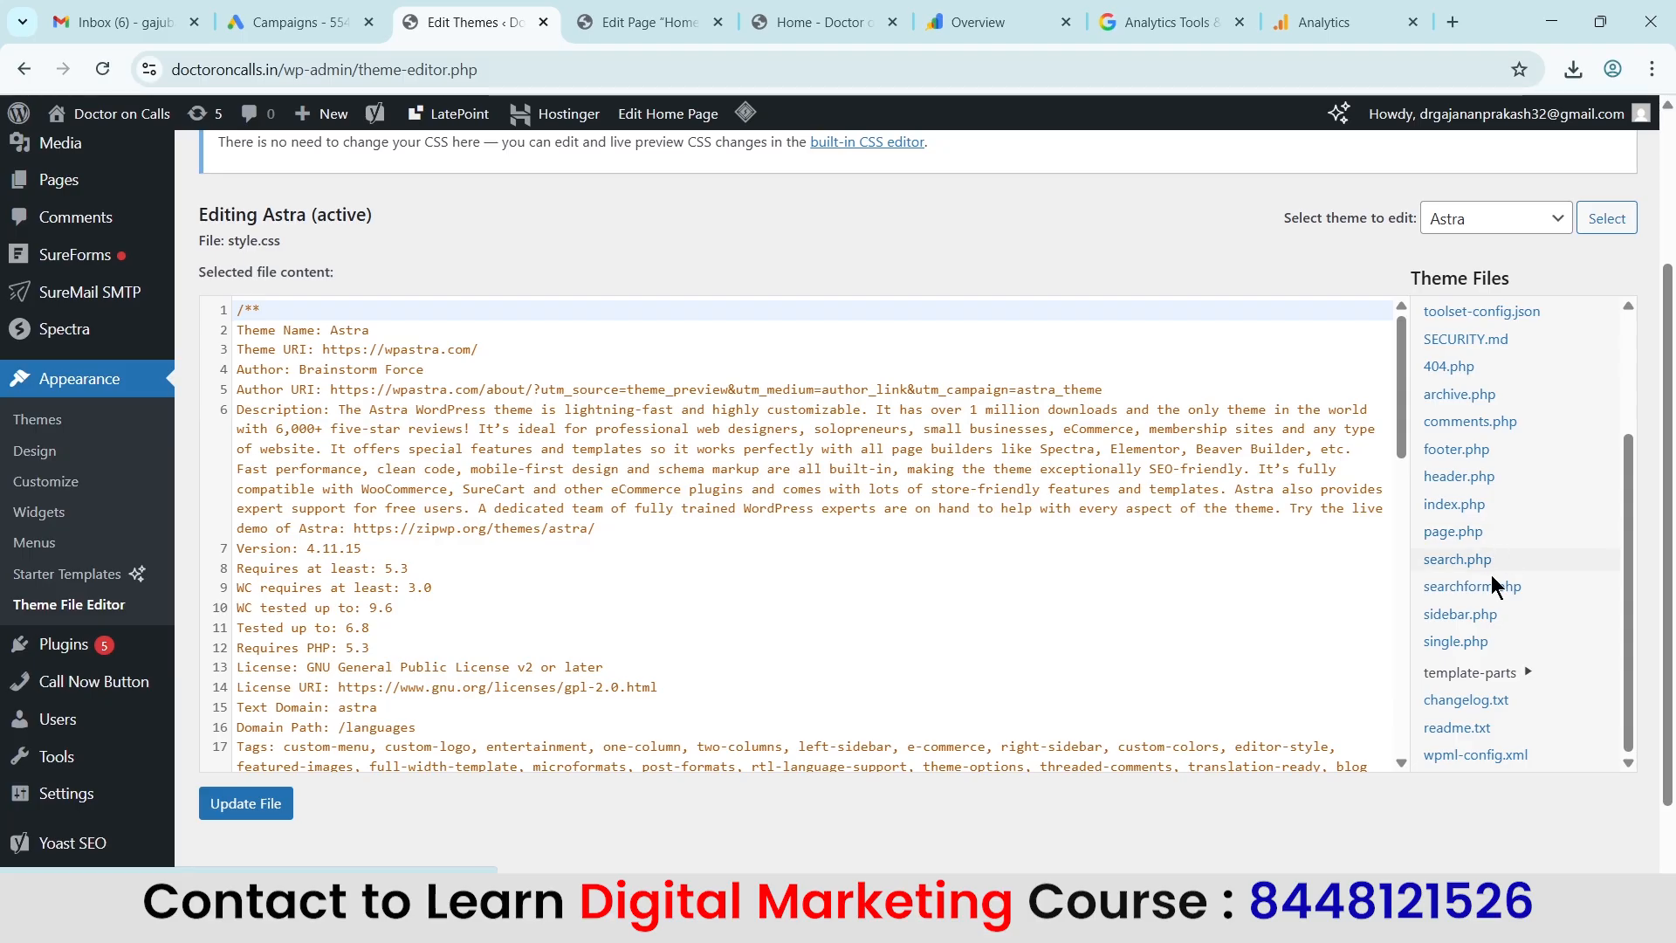
click(1452, 482)
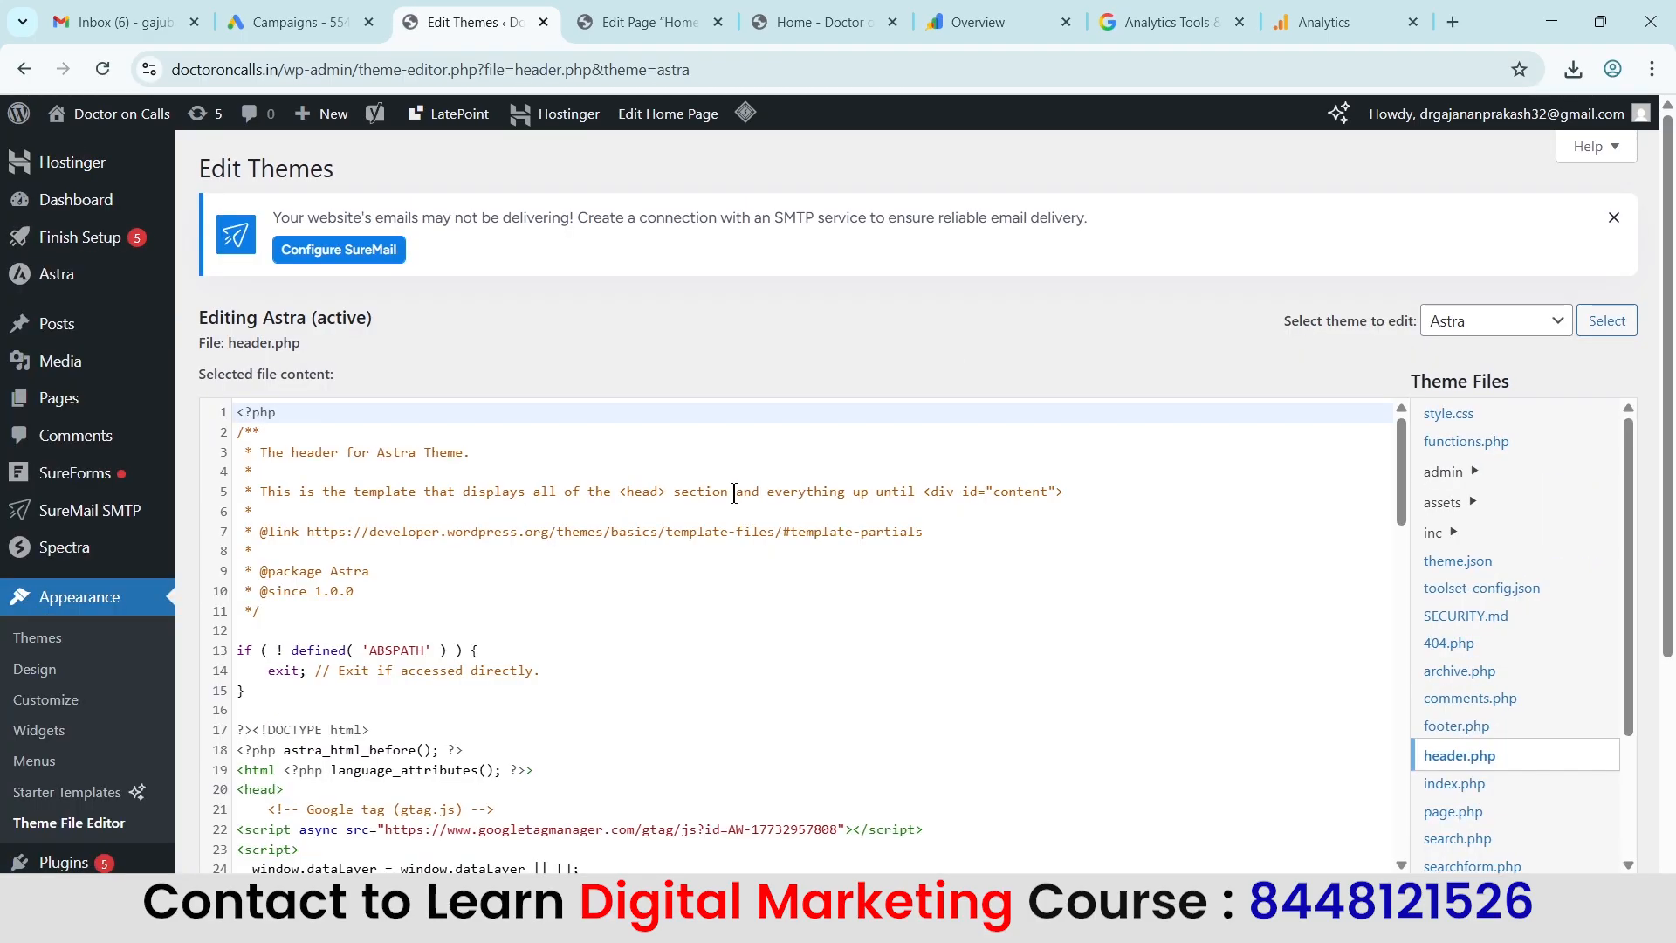
Find the existing Google tag (gtag.js) script in the head section of header.php and select its whole code block.
scroll(749, 494, down, 2)
scroll(960, 367, down, 3)
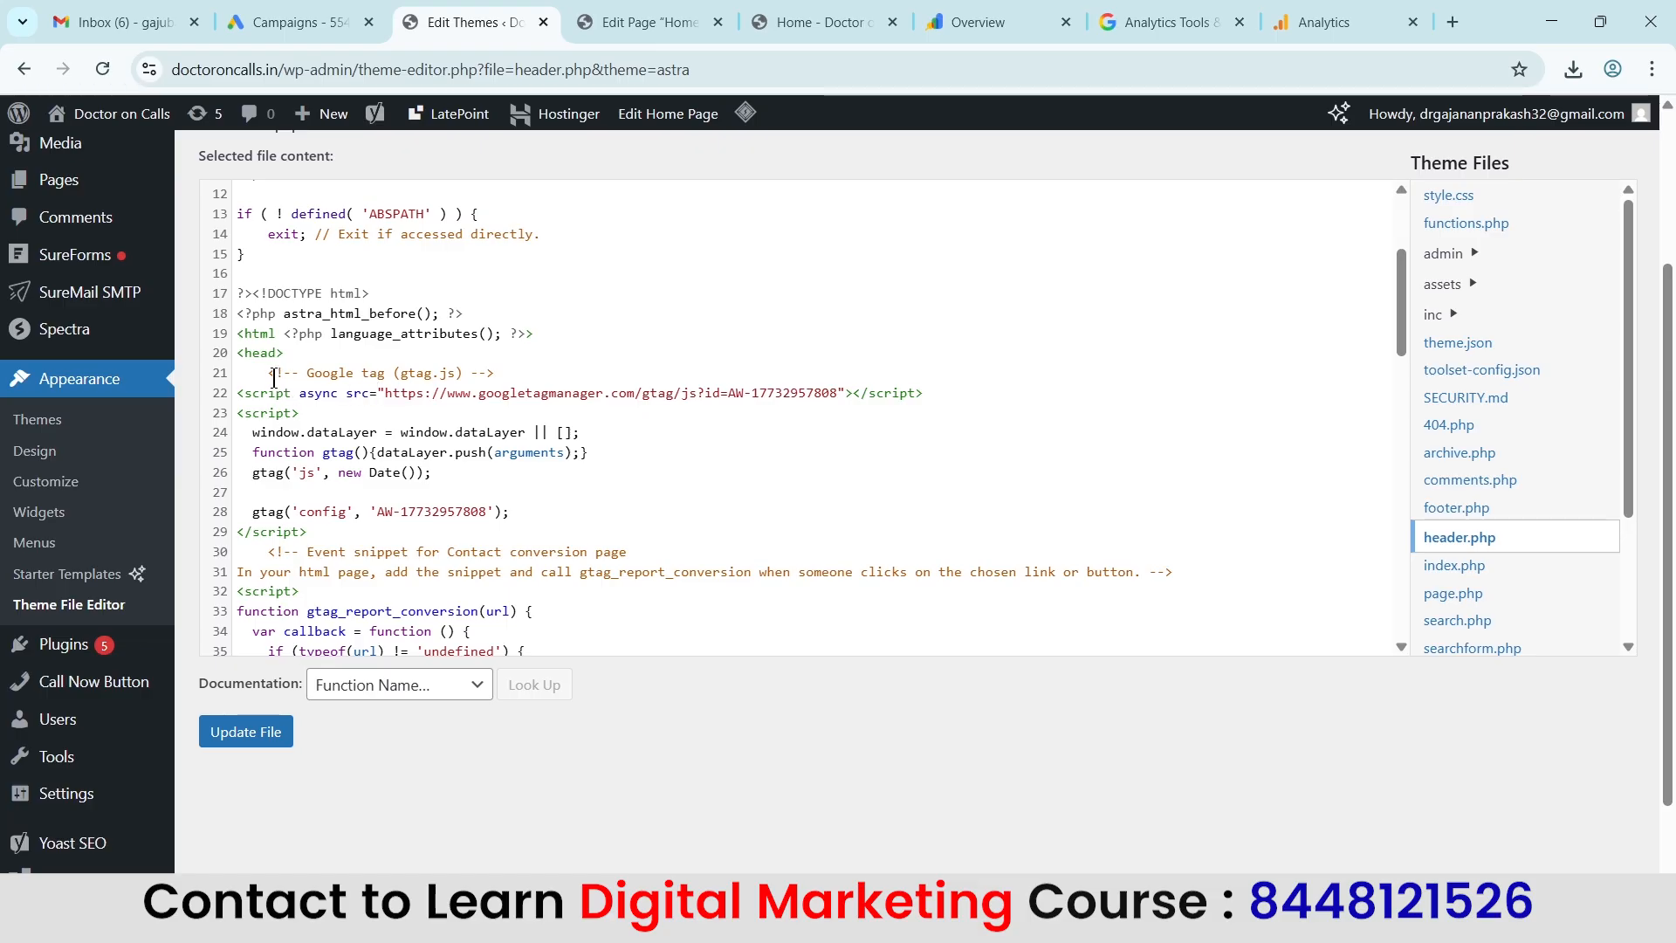
drag(261, 370, 523, 527)
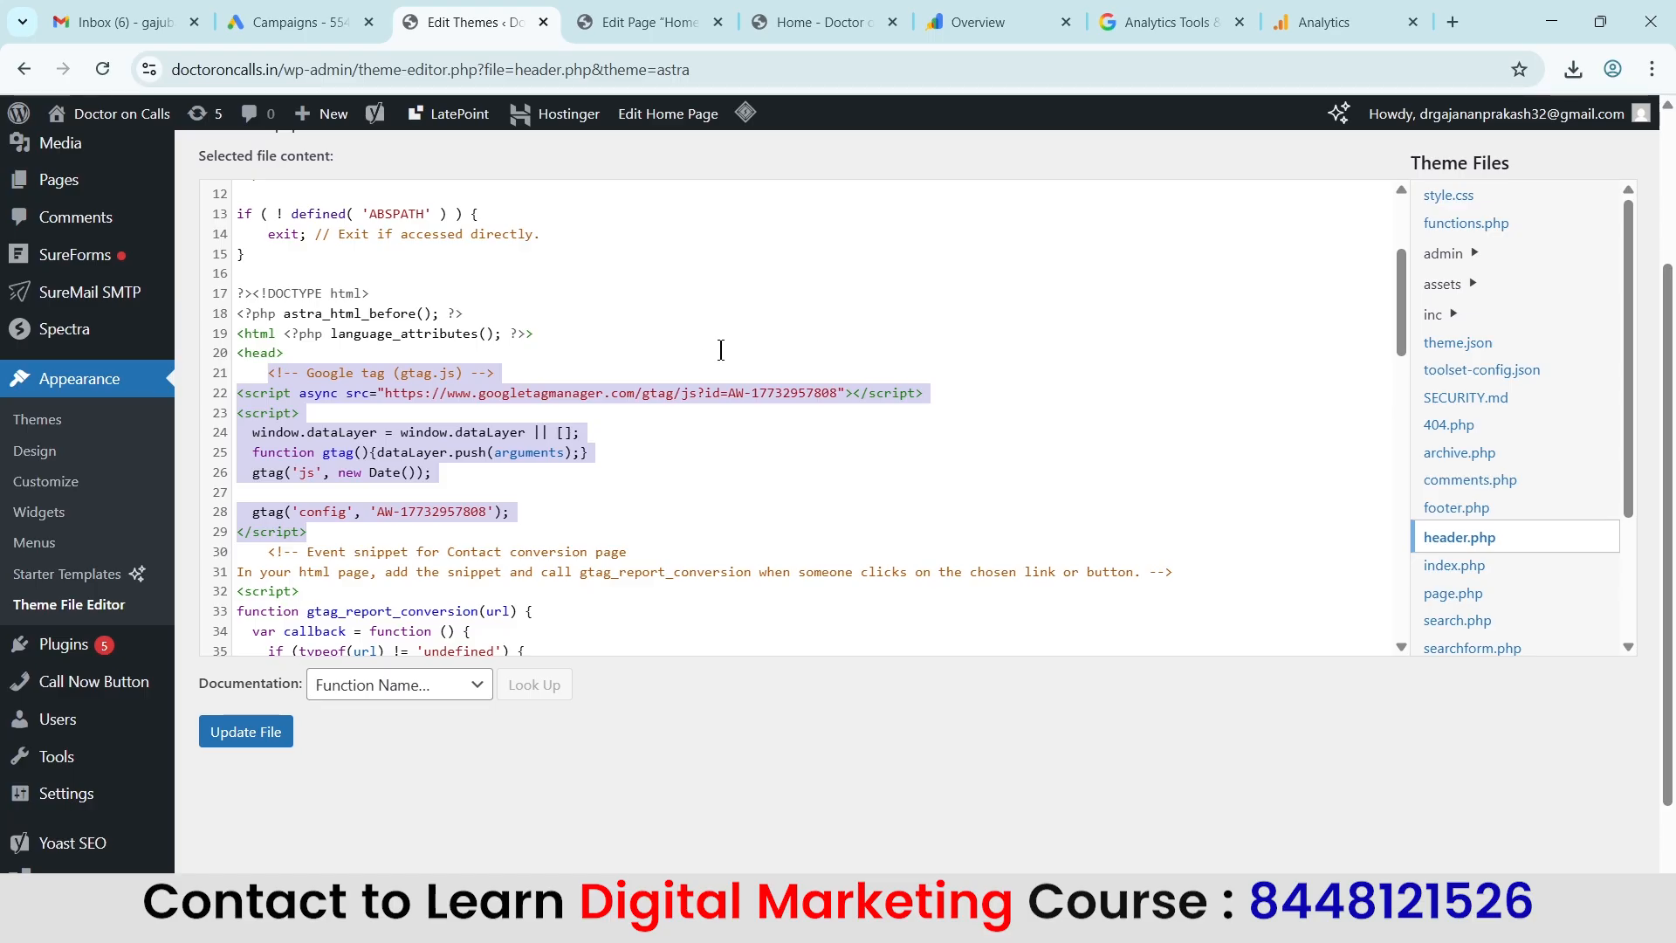
Choose manual installation in the Google tag setup, copy the gtag.js code and return to header.php in WordPress.
click(1169, 13)
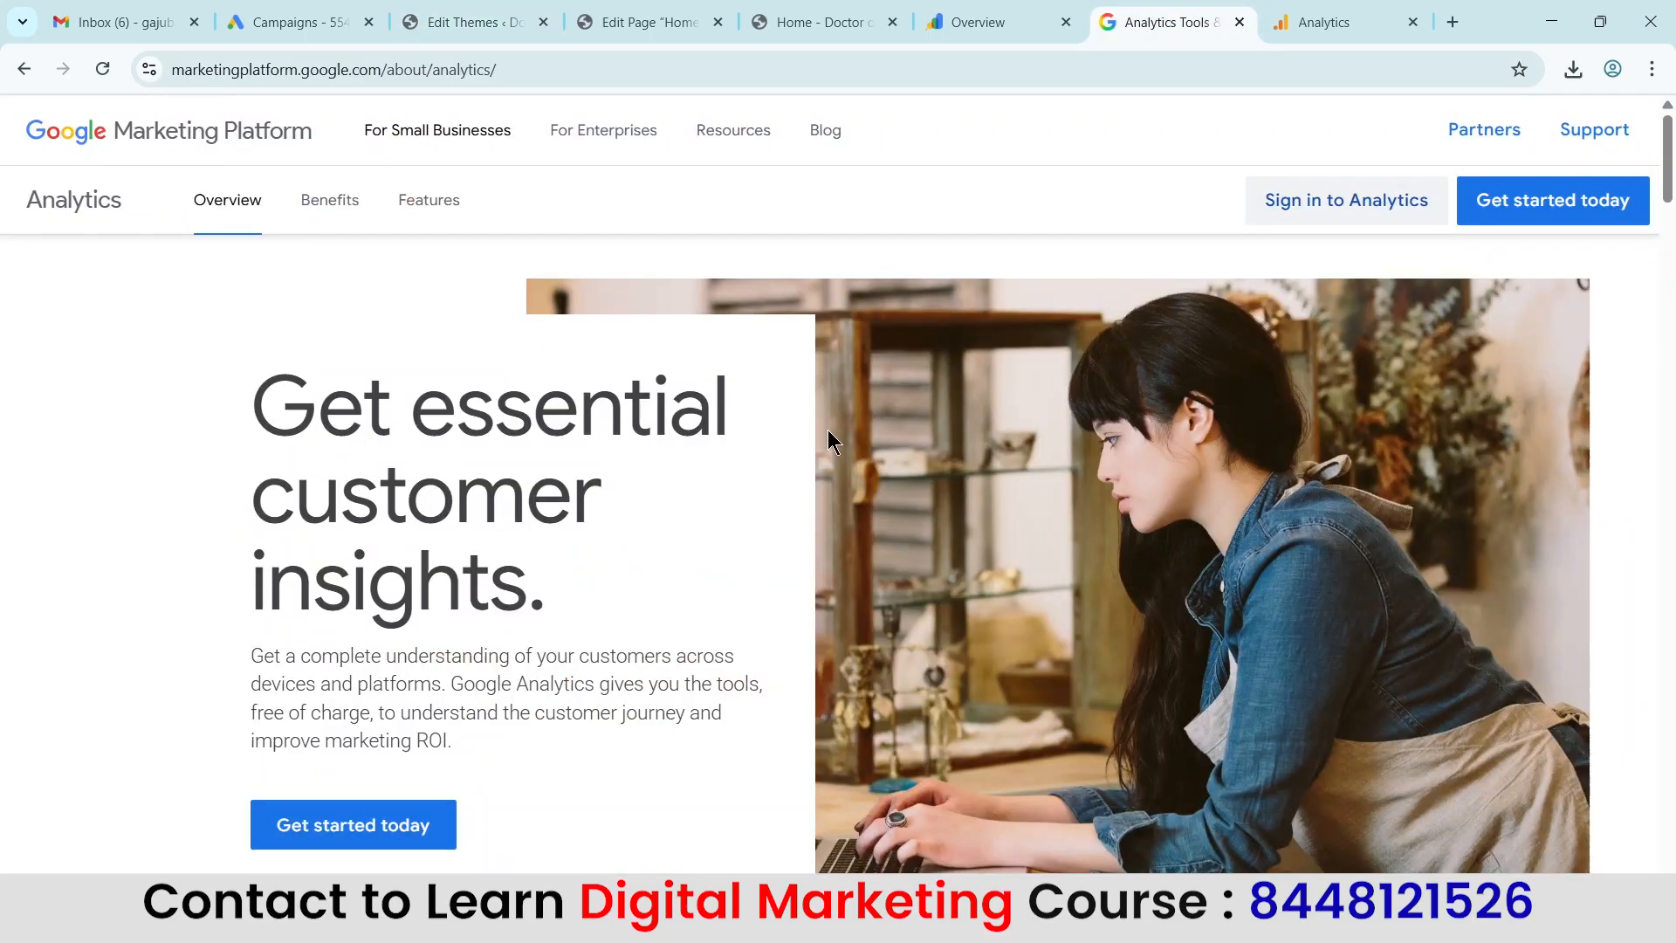
click(1367, 16)
click(559, 537)
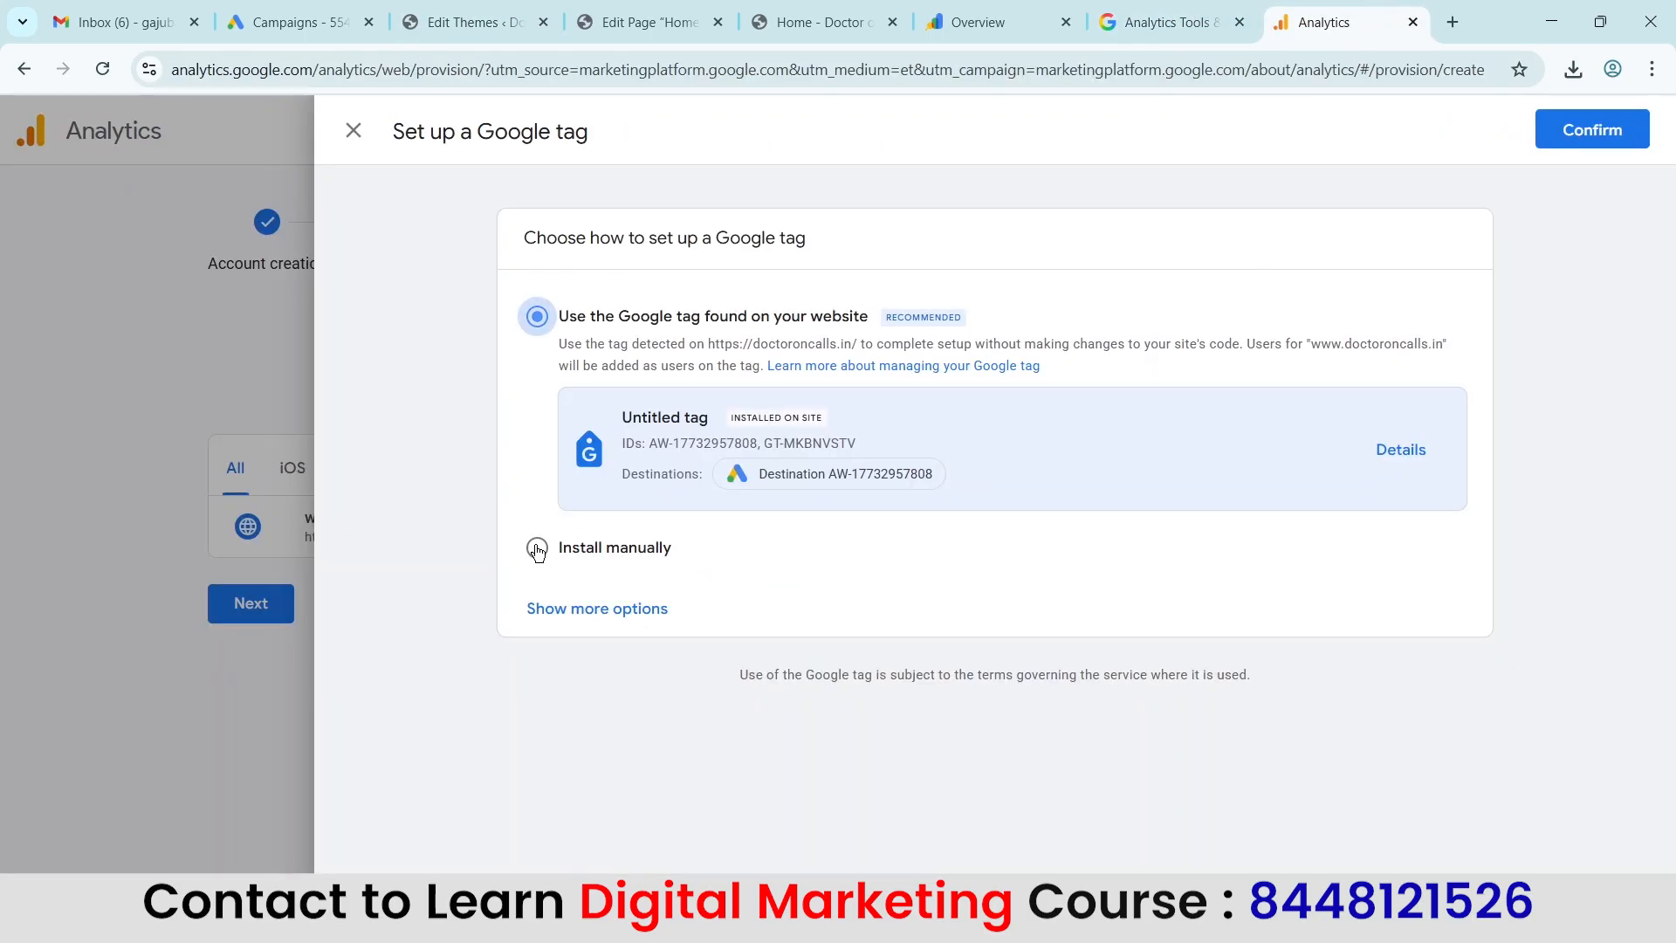
click(1407, 473)
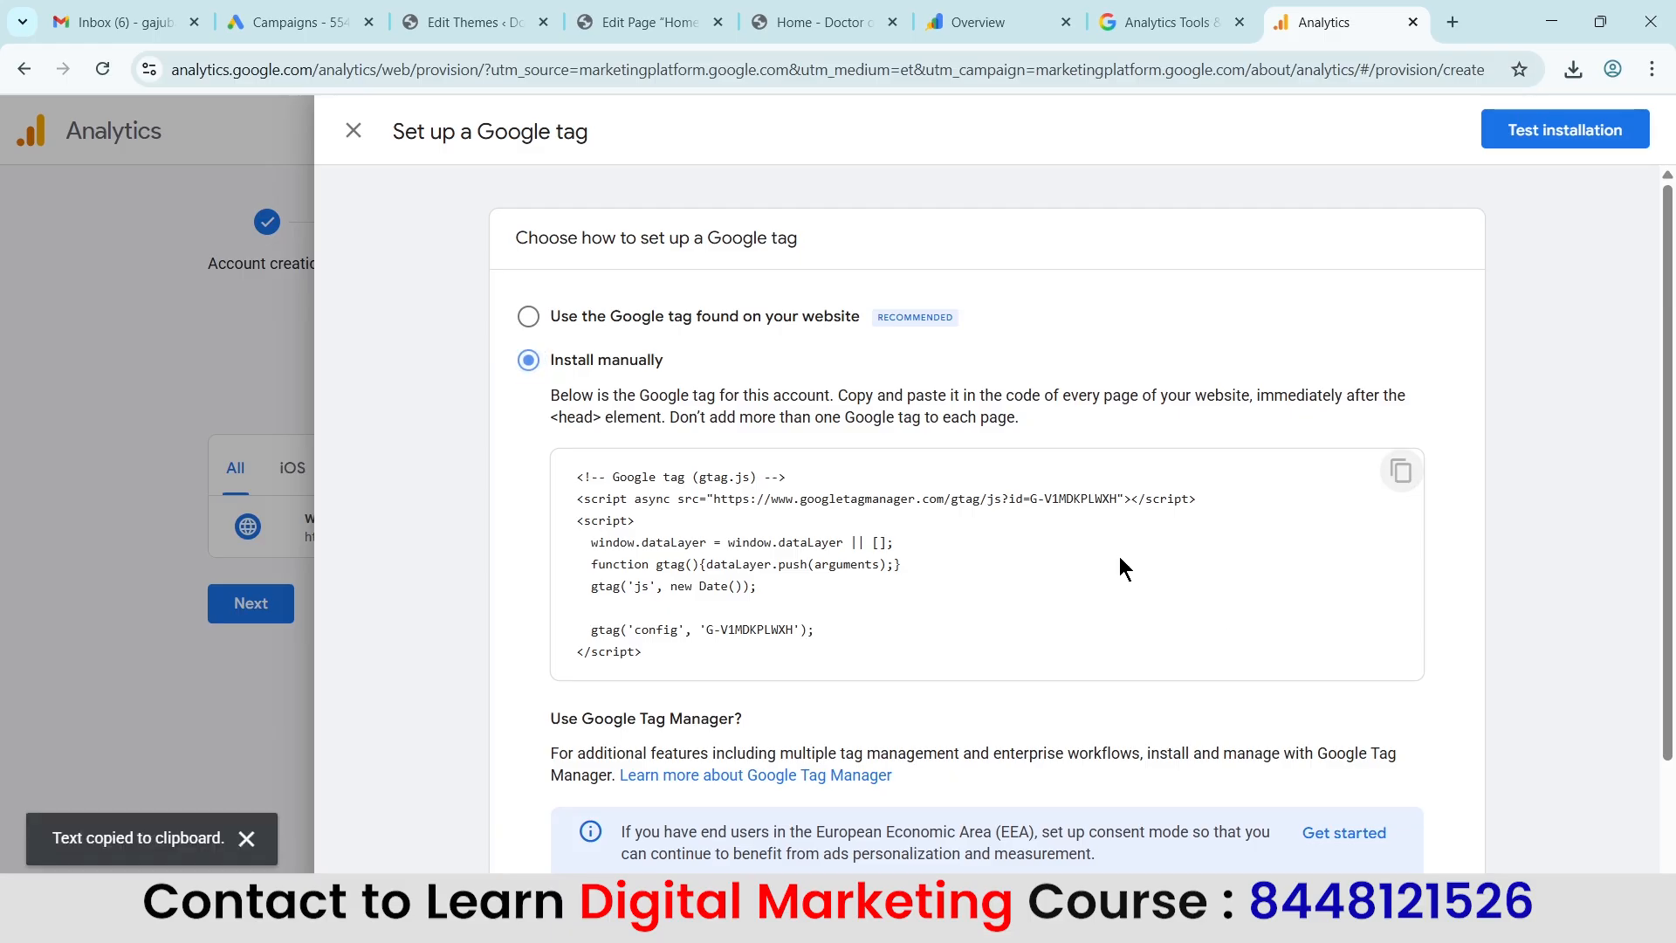
click(476, 22)
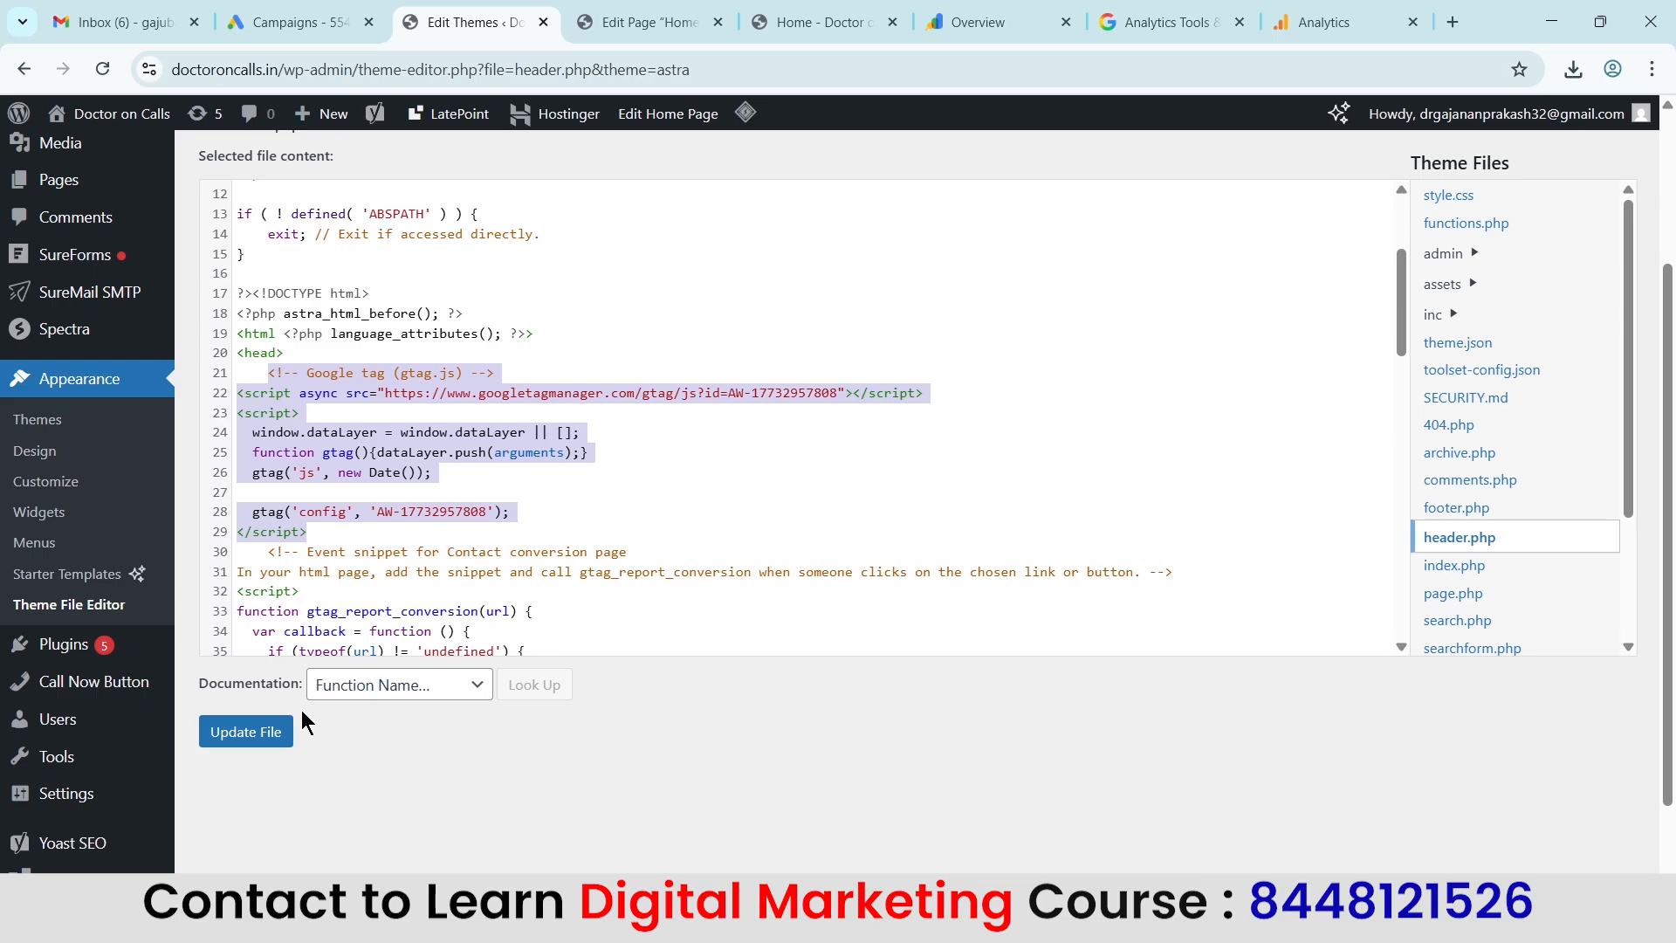
Use the Google tag found on the website for the stream, confirm the setup and close the web stream details.
click(1339, 19)
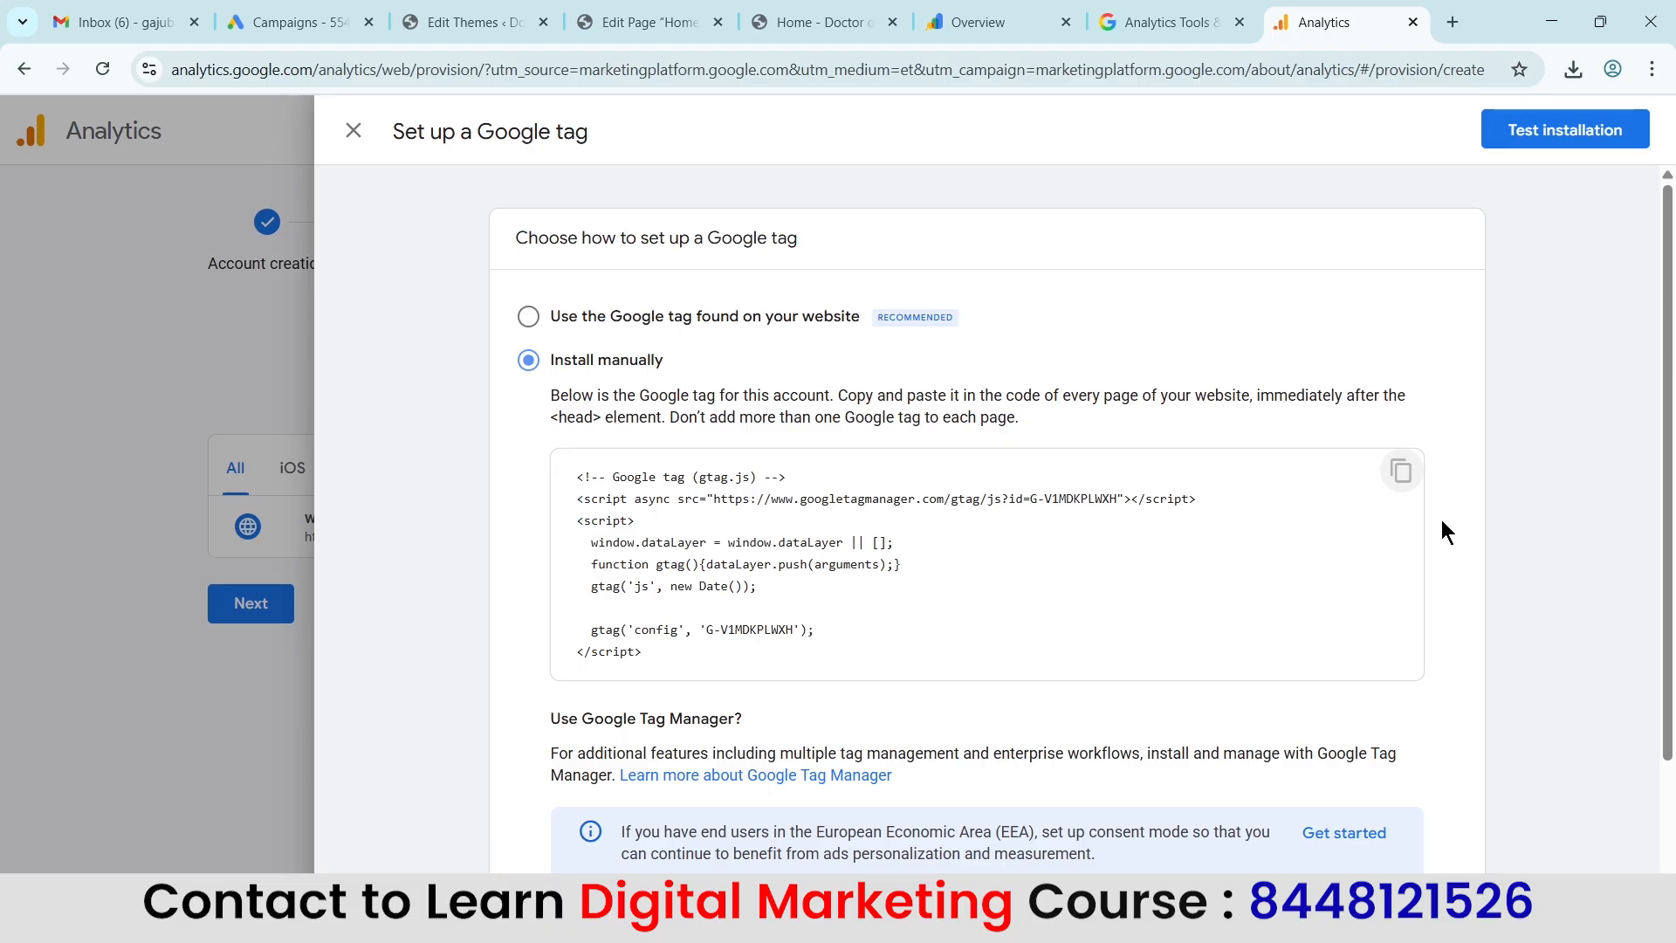
click(821, 21)
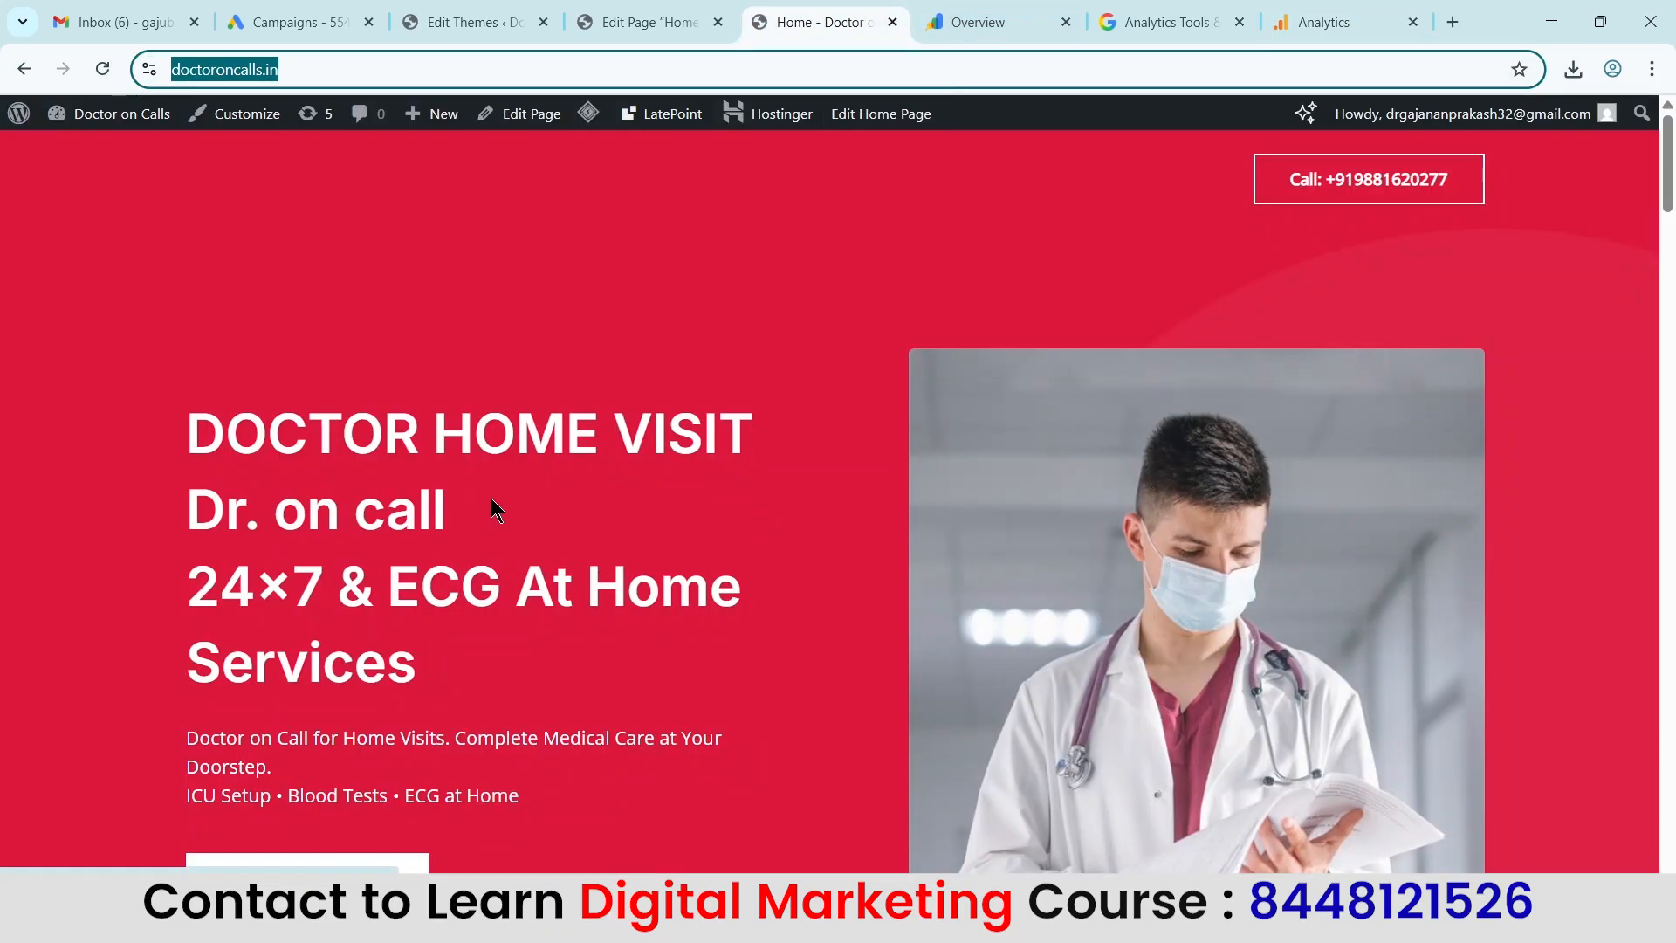
click(1358, 9)
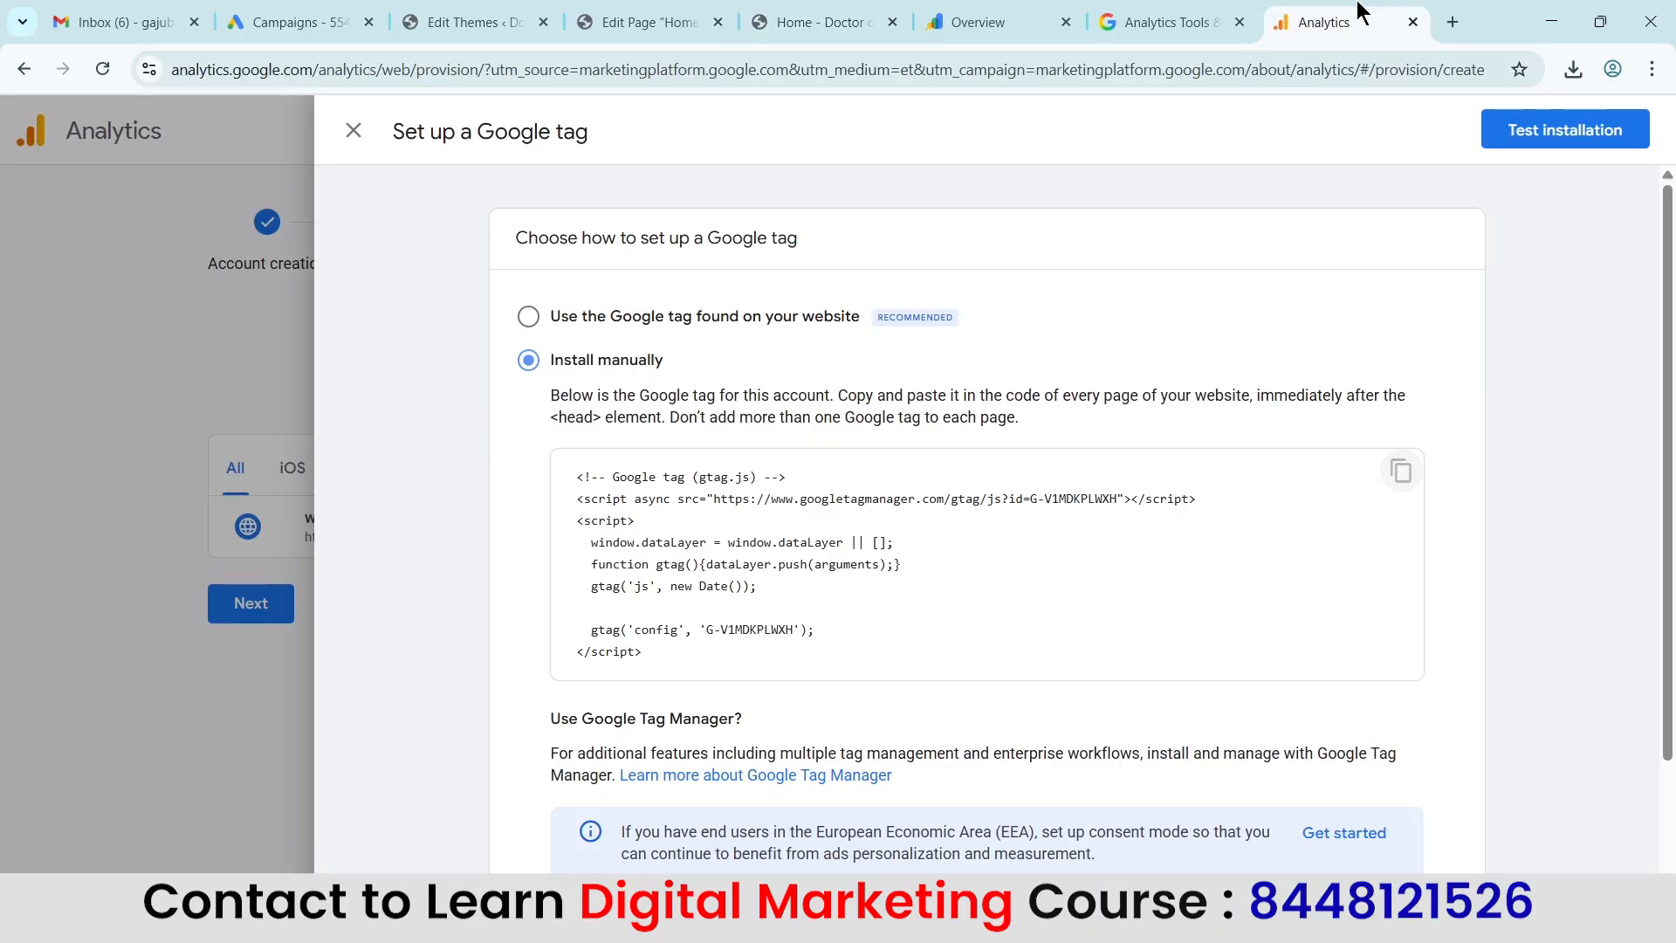
click(602, 316)
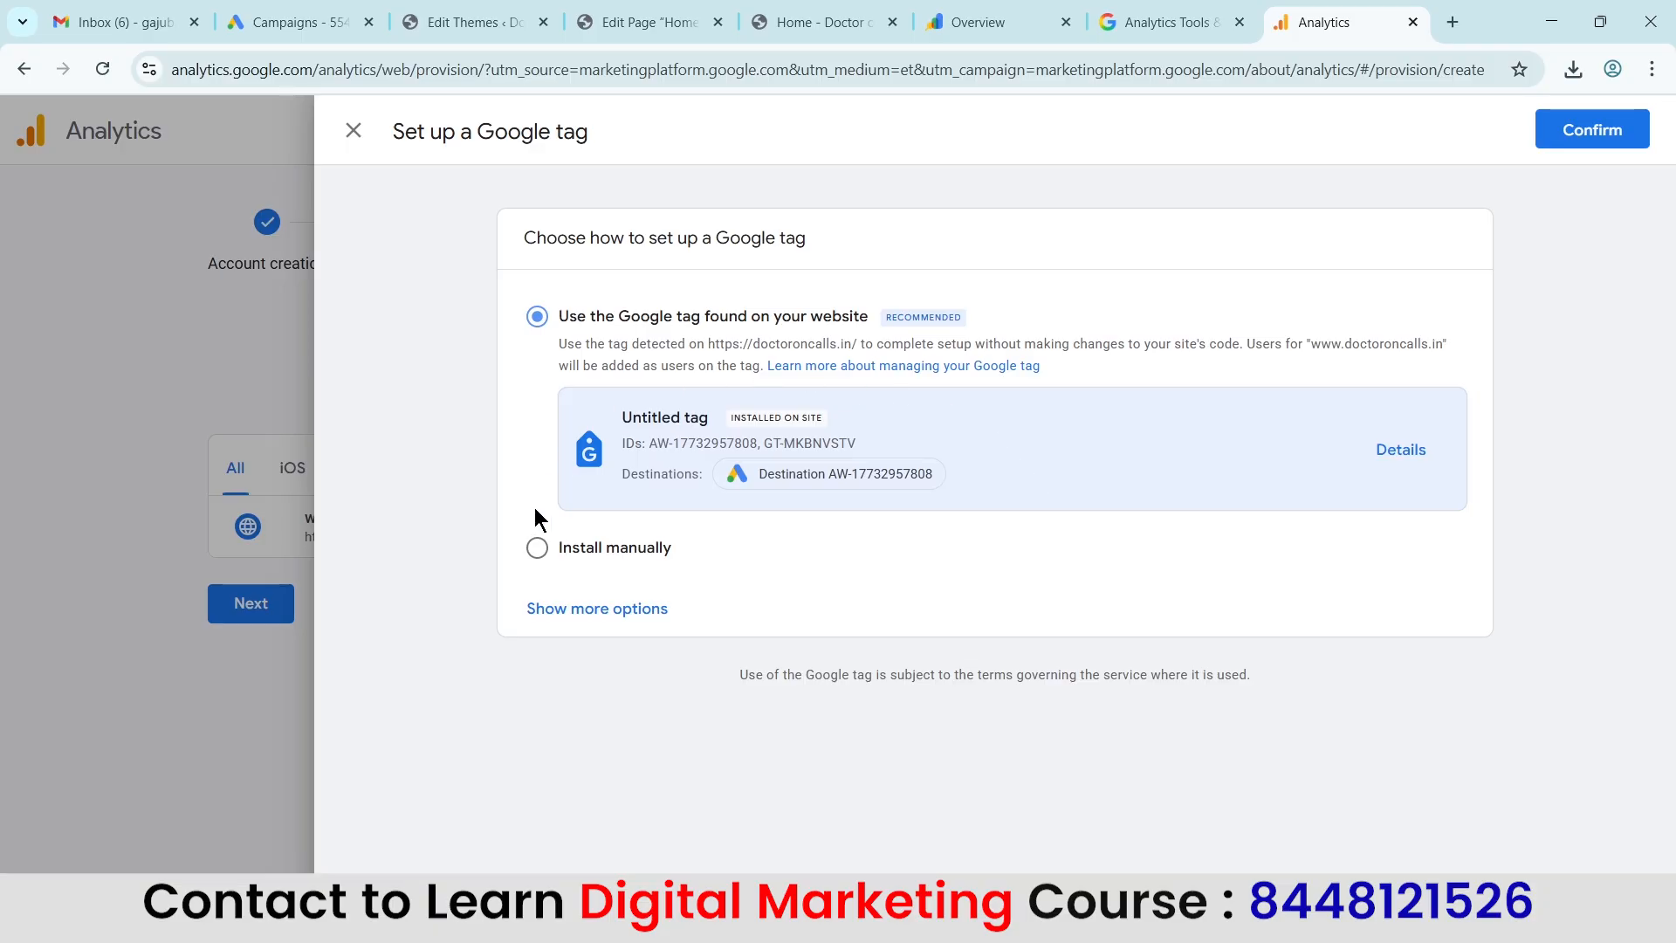
click(1568, 134)
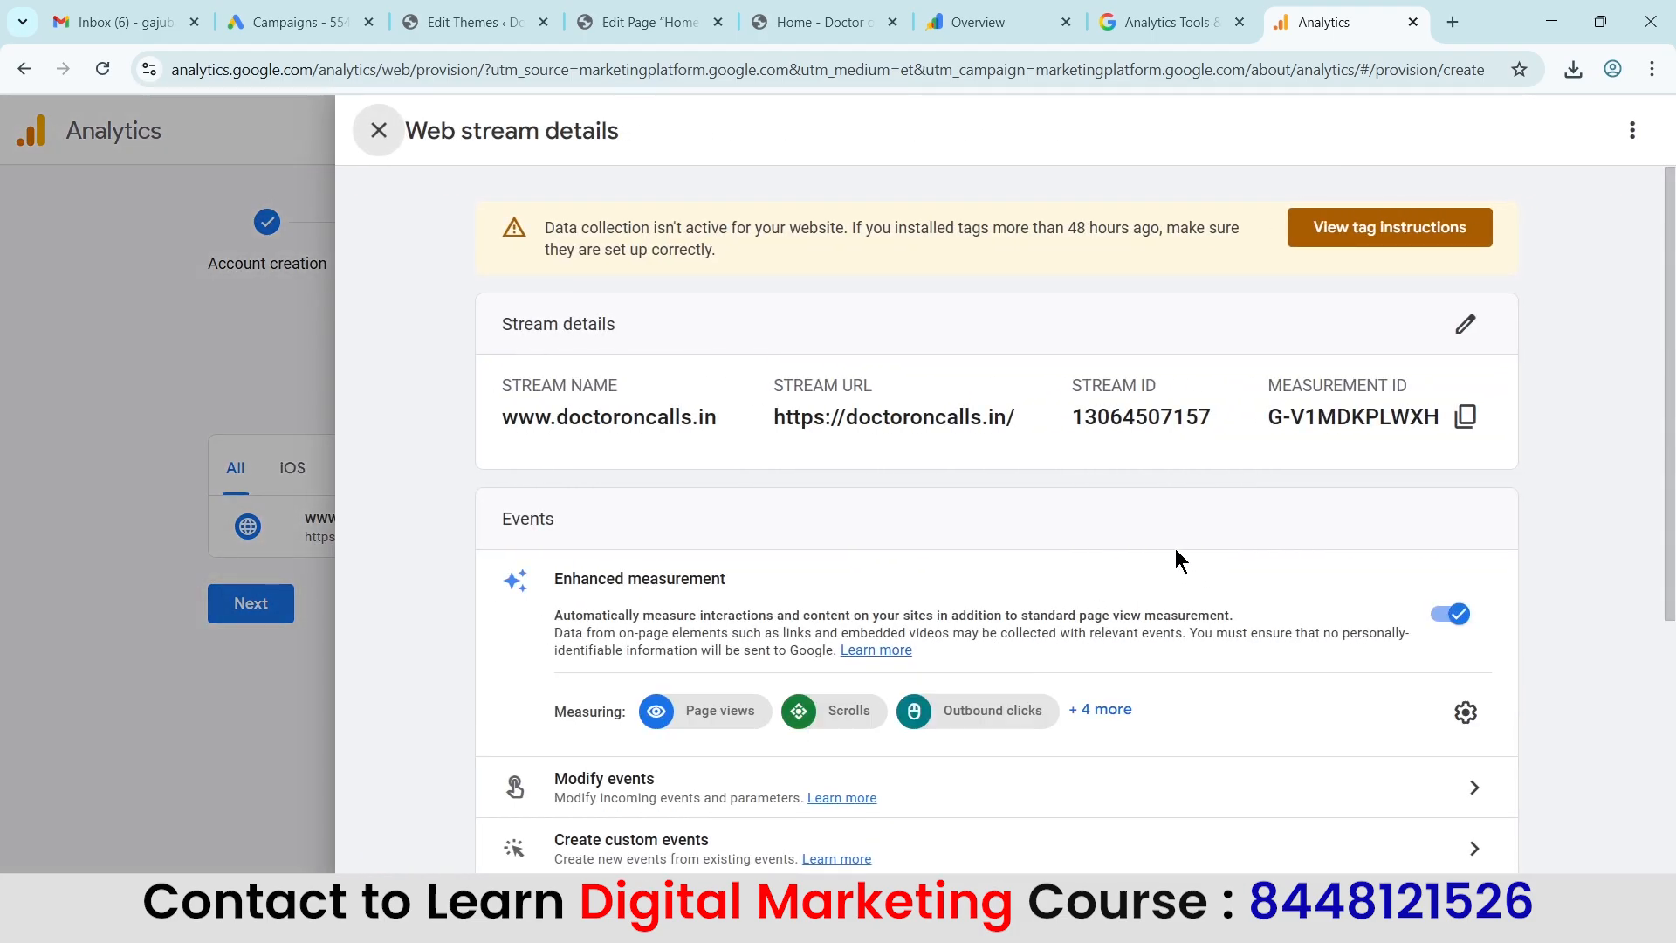
scroll(1154, 536, down, 5)
scroll(1154, 532, up, 5)
click(381, 131)
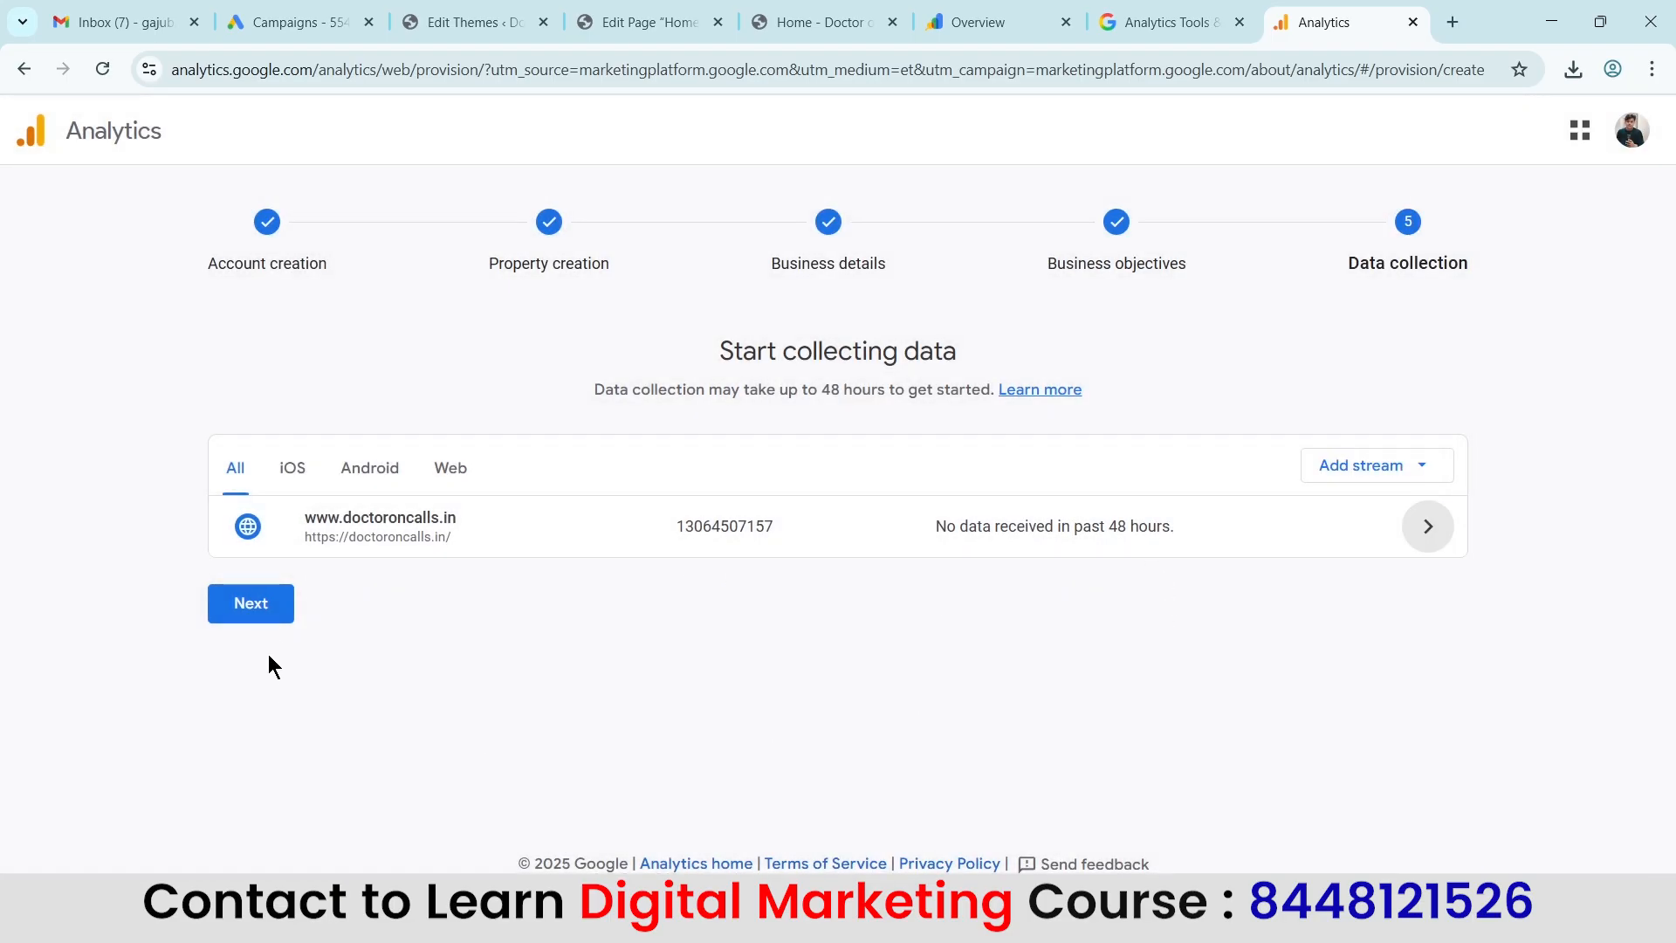
Finish the data collection setup, continue to Analytics Home and save the email communication preferences with all four options enabled.
click(254, 613)
scroll(992, 412, down, 2)
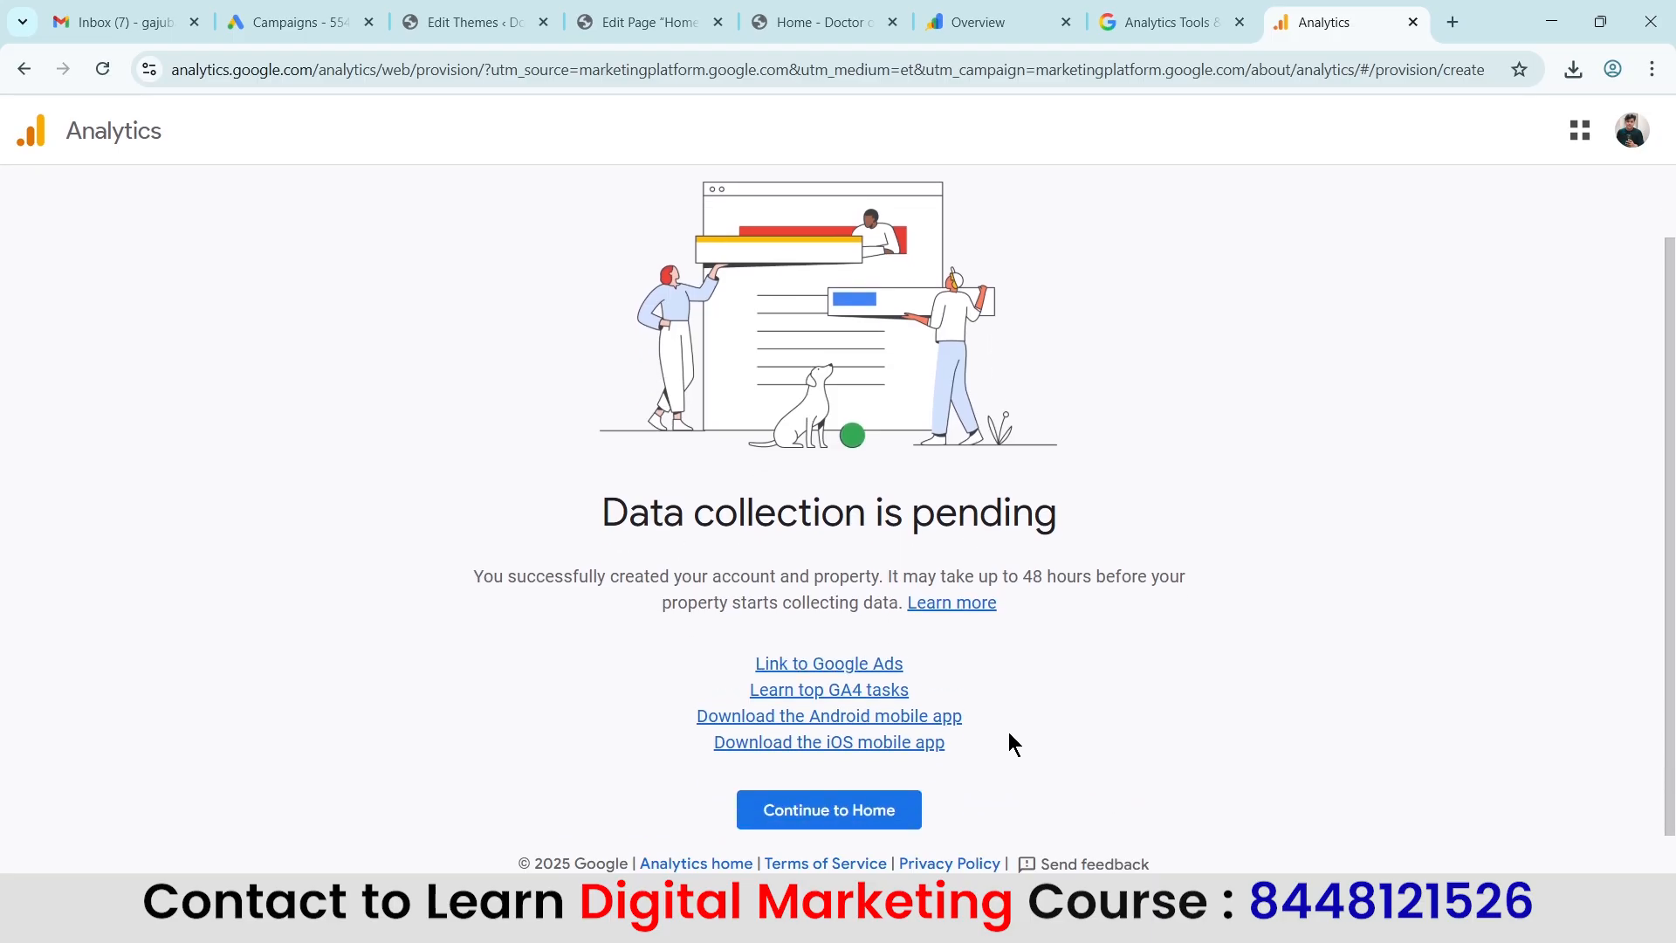
click(804, 812)
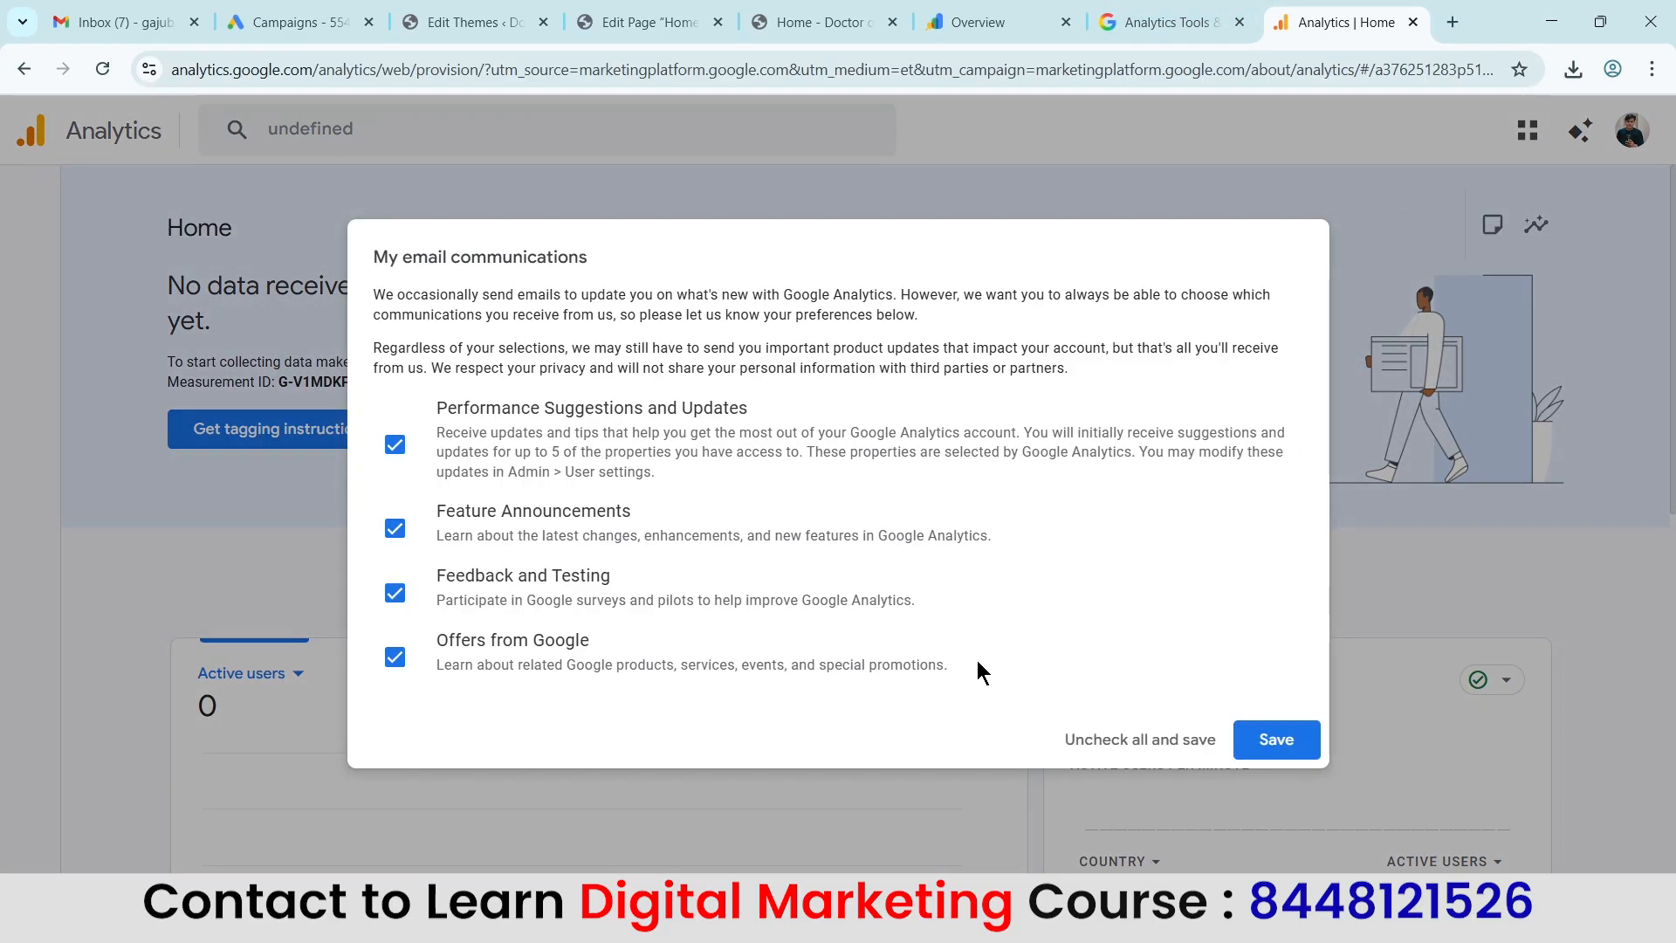
click(1277, 740)
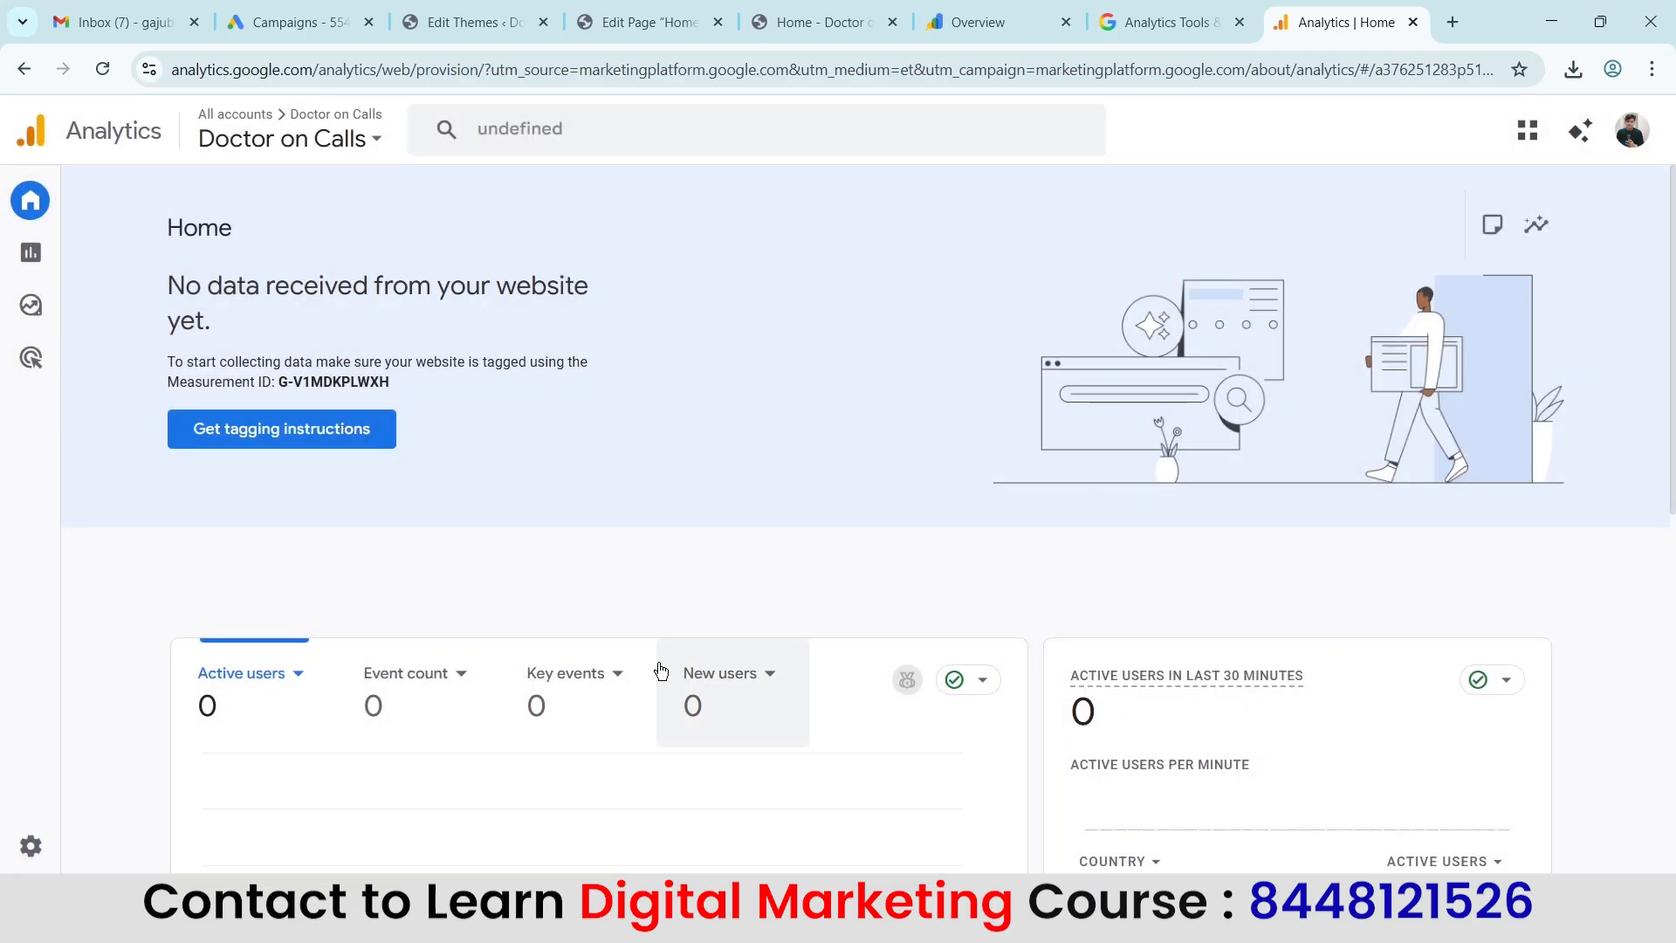
Open the Realtime overview report for Doctor on Calls and reload the live doctoroncalls.in site as a test visit.
click(29, 253)
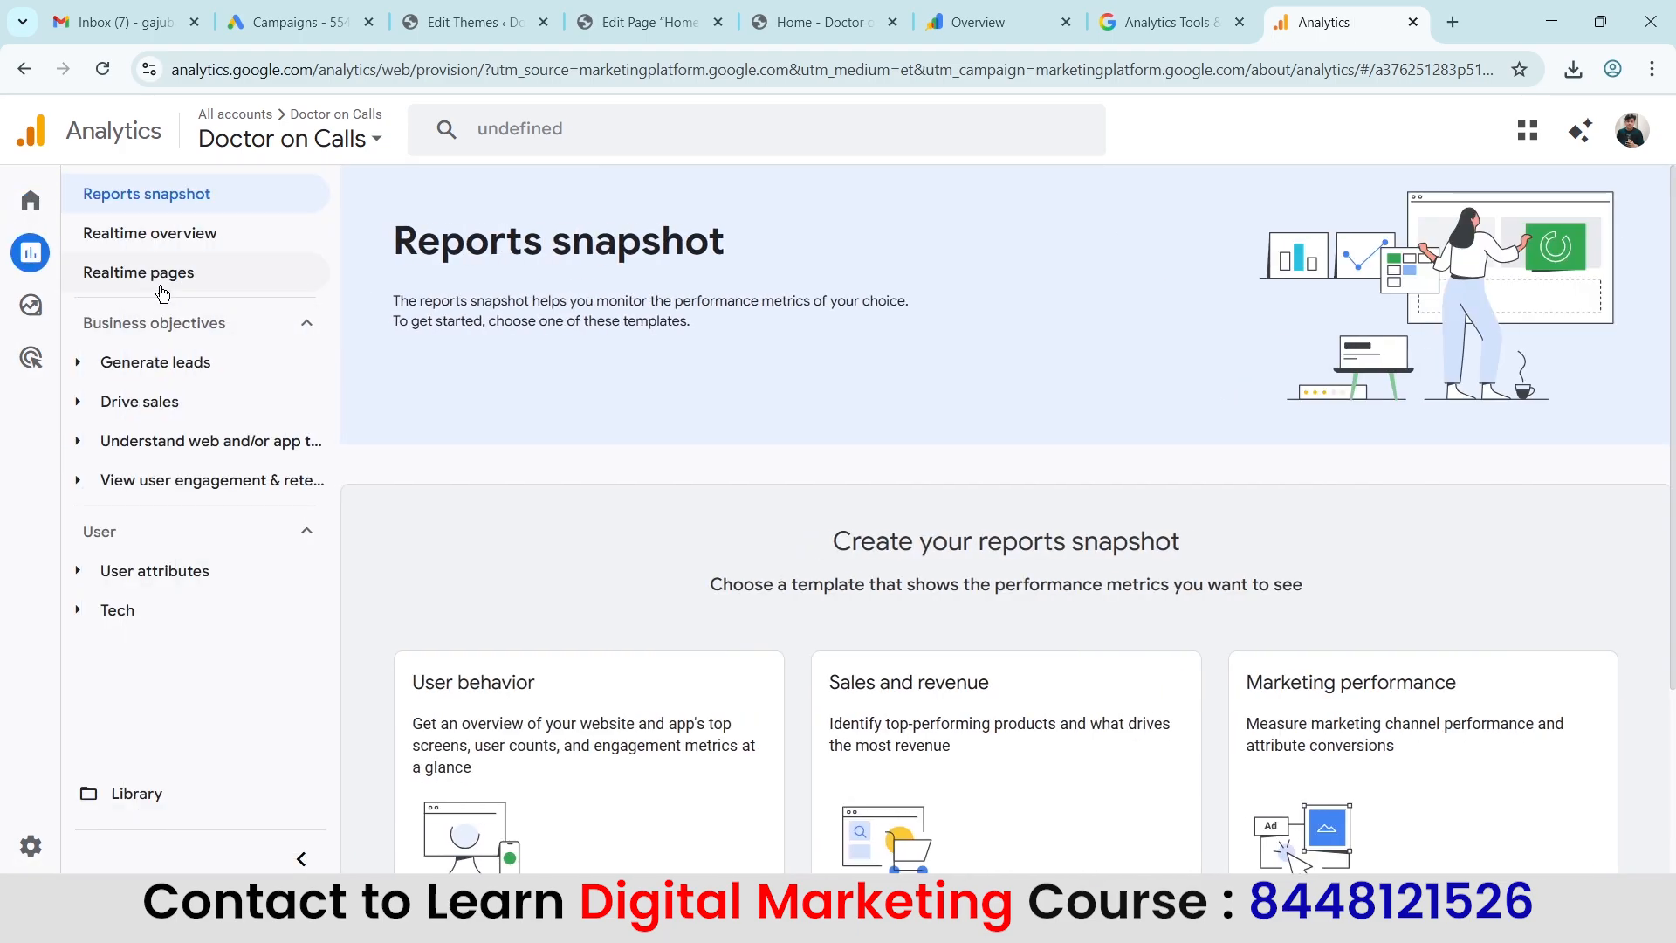
click(174, 247)
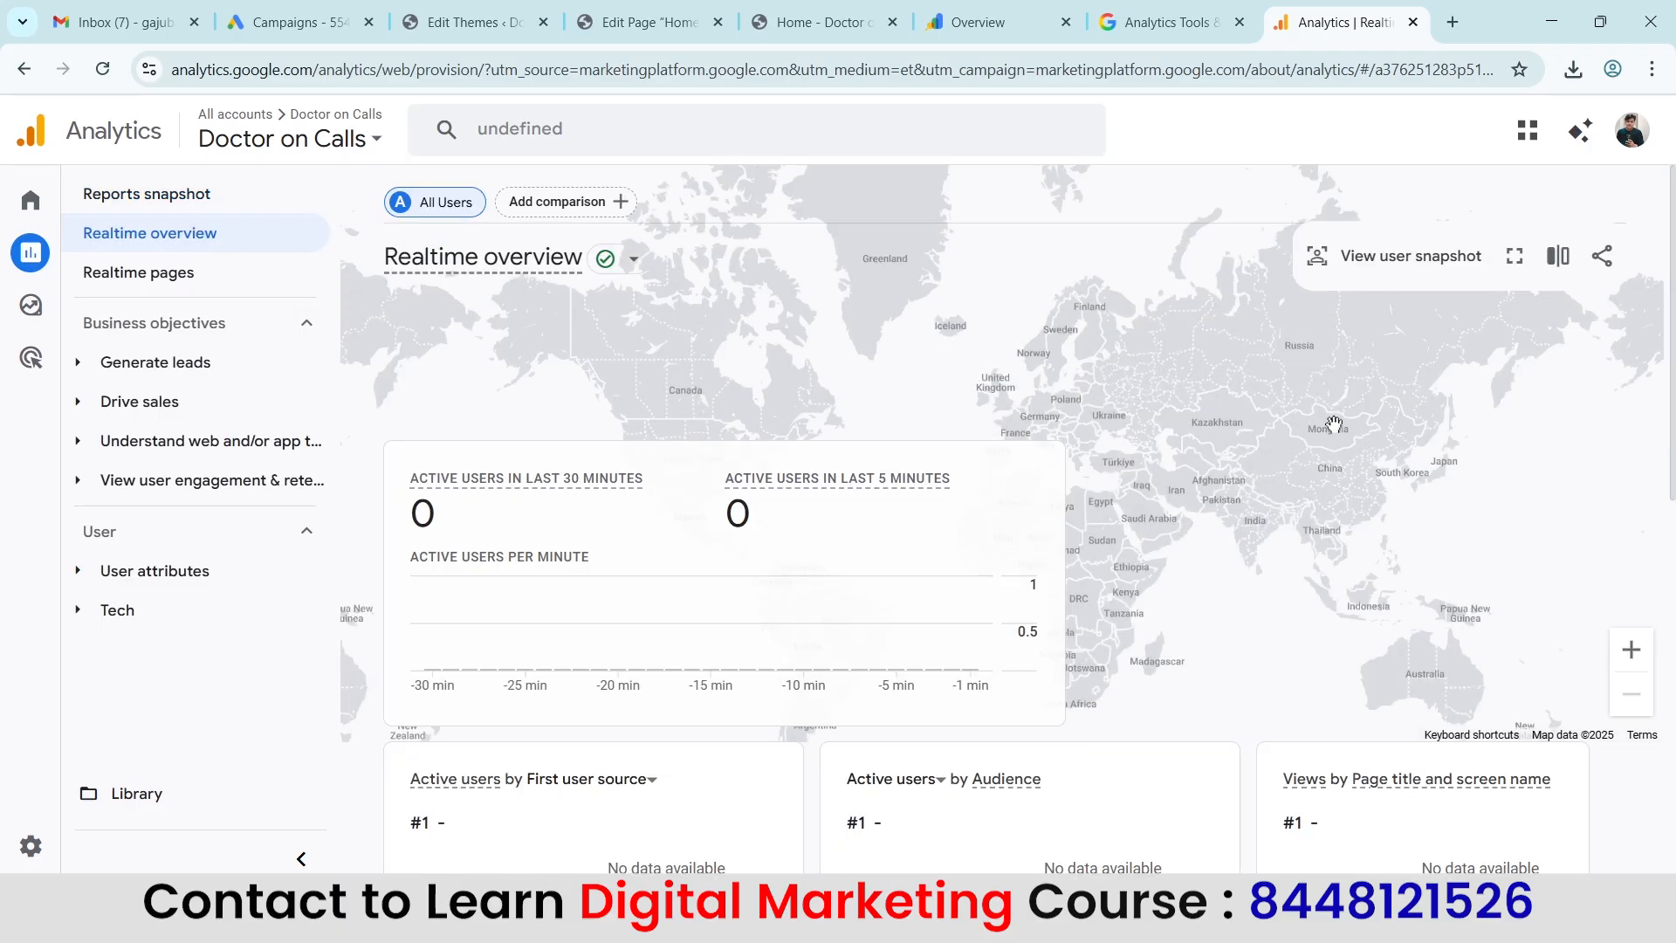
click(816, 22)
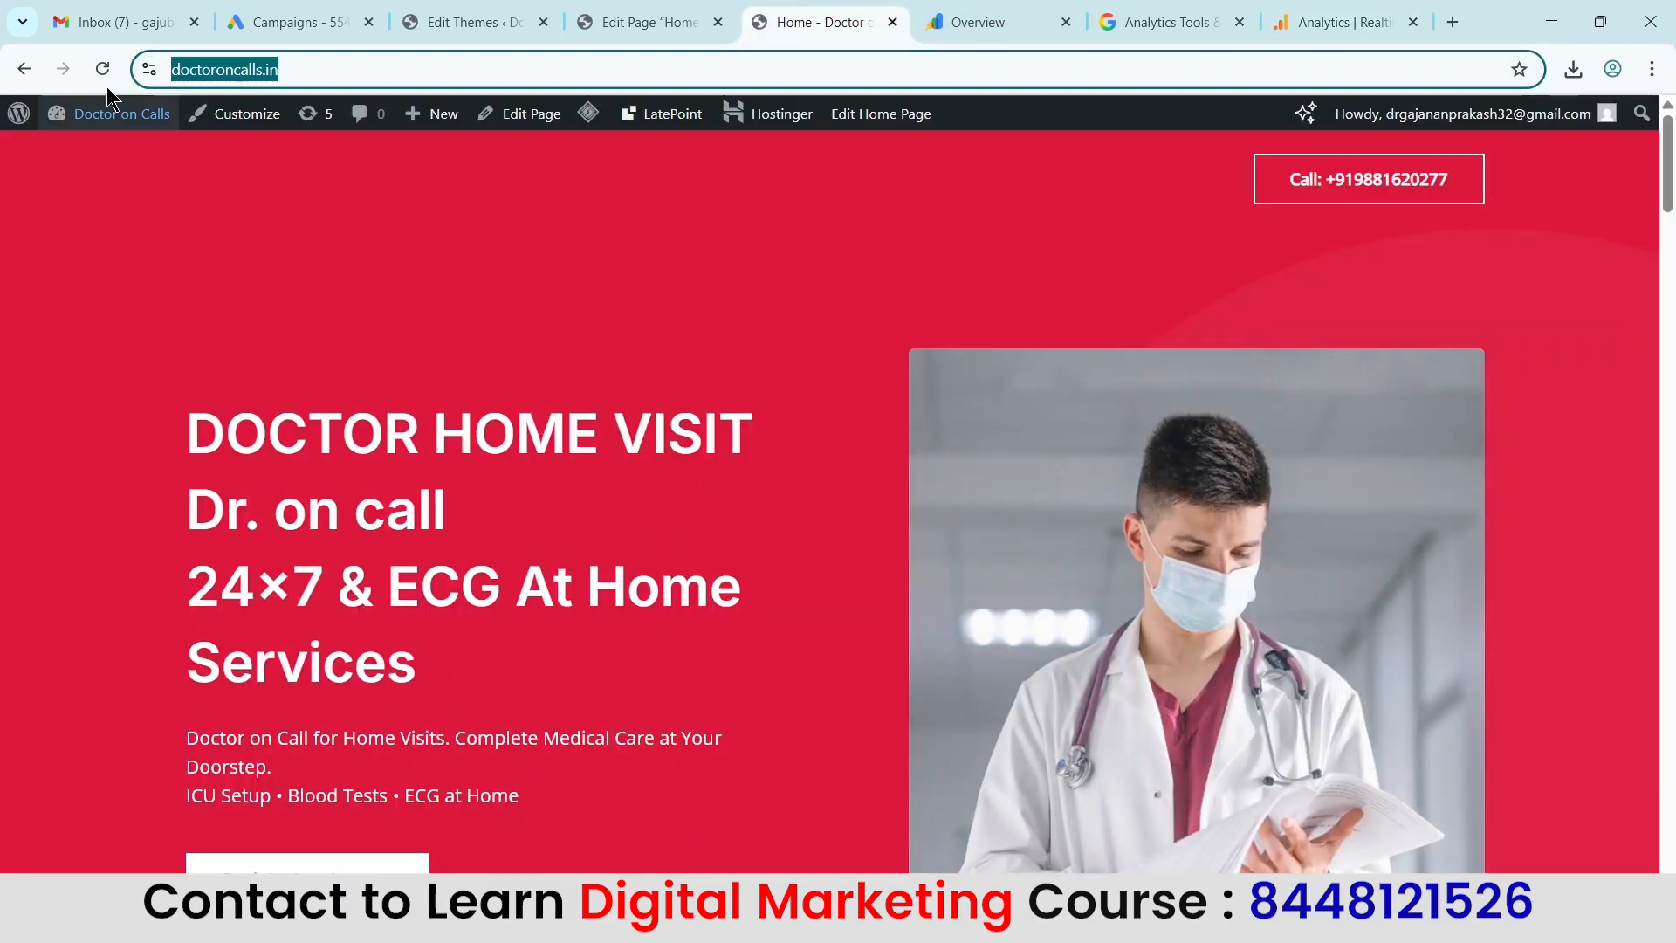
click(99, 76)
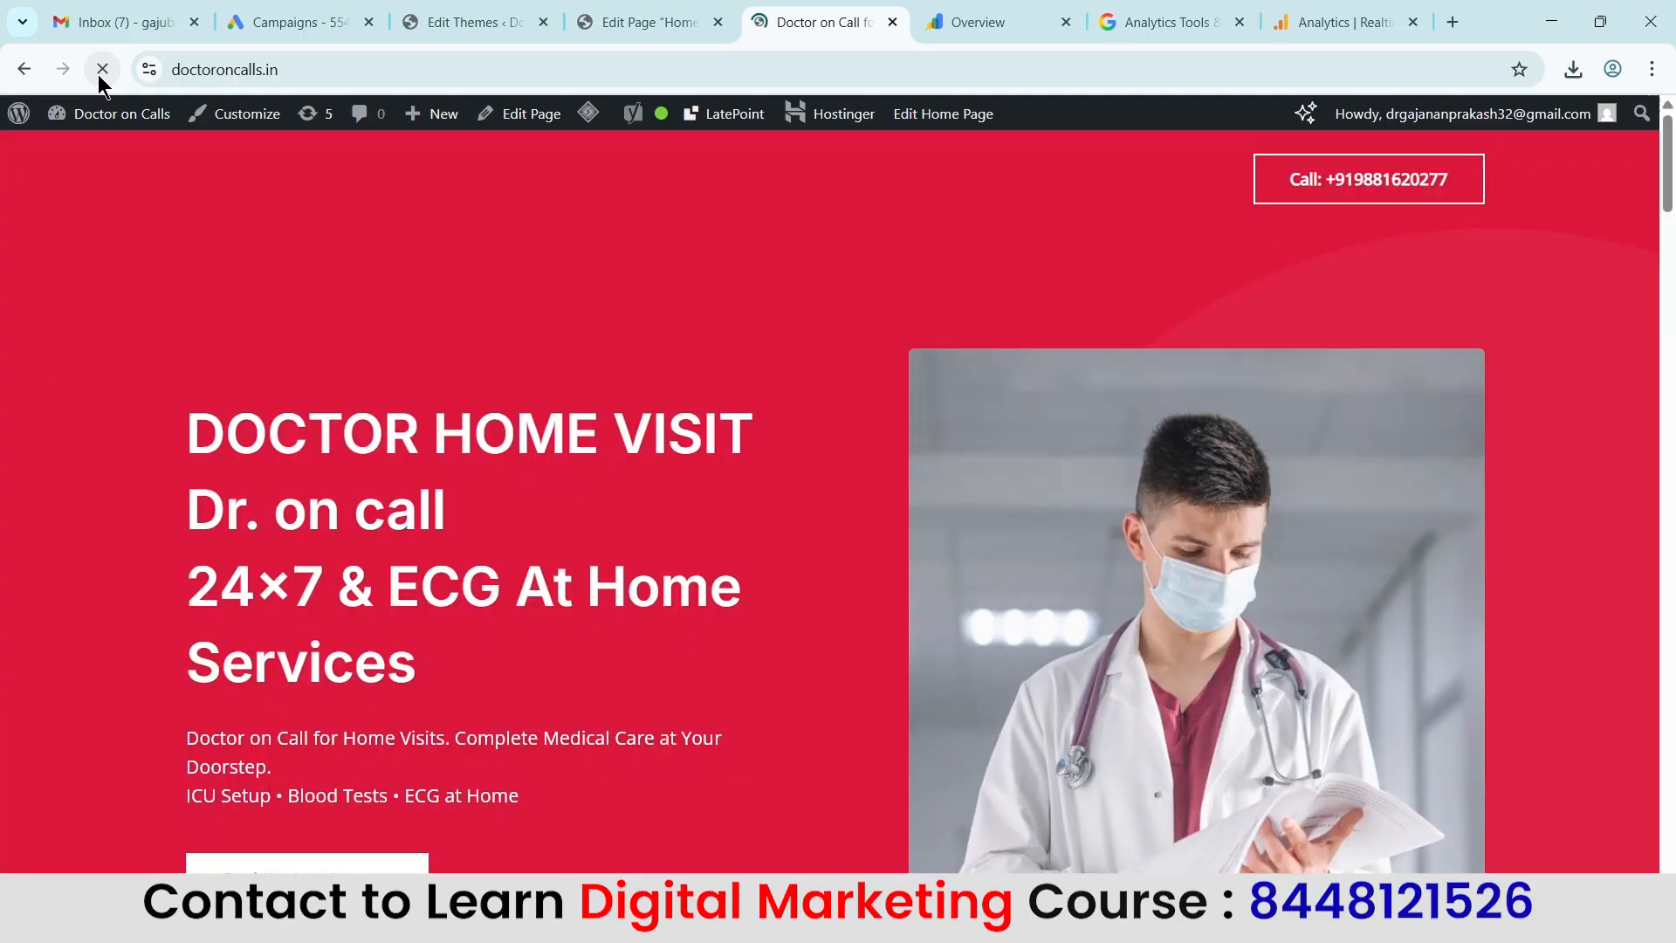
Reload the Realtime overview report and check its active users, location and page views against the live website.
click(1358, 17)
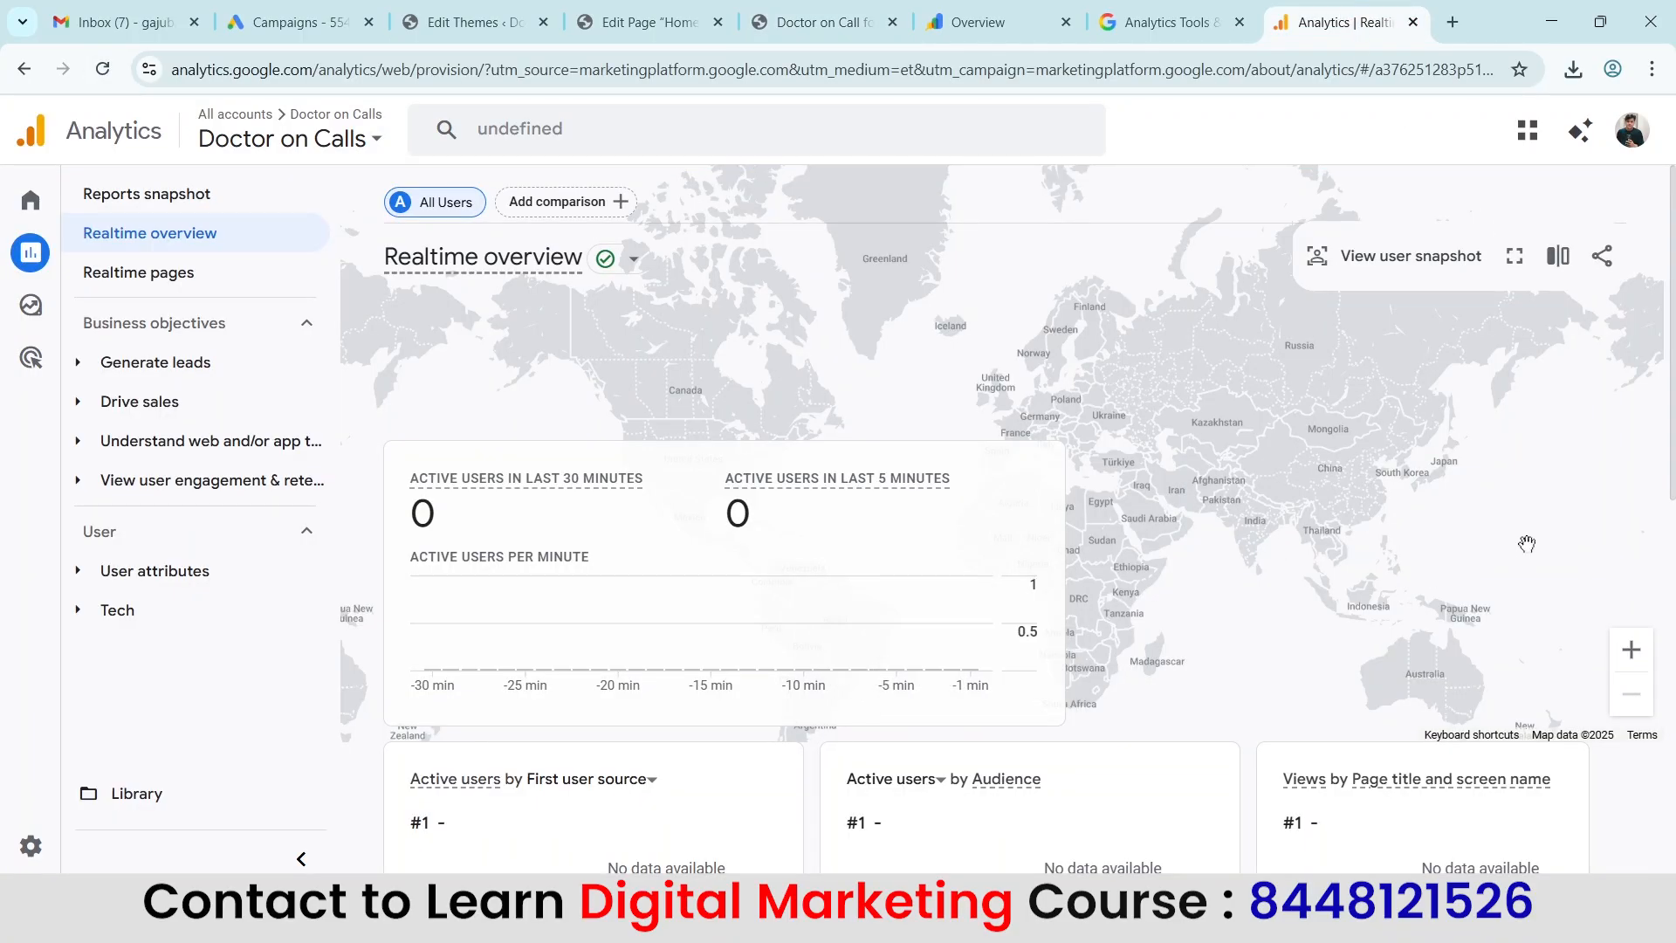
scroll(1479, 458, down, 8)
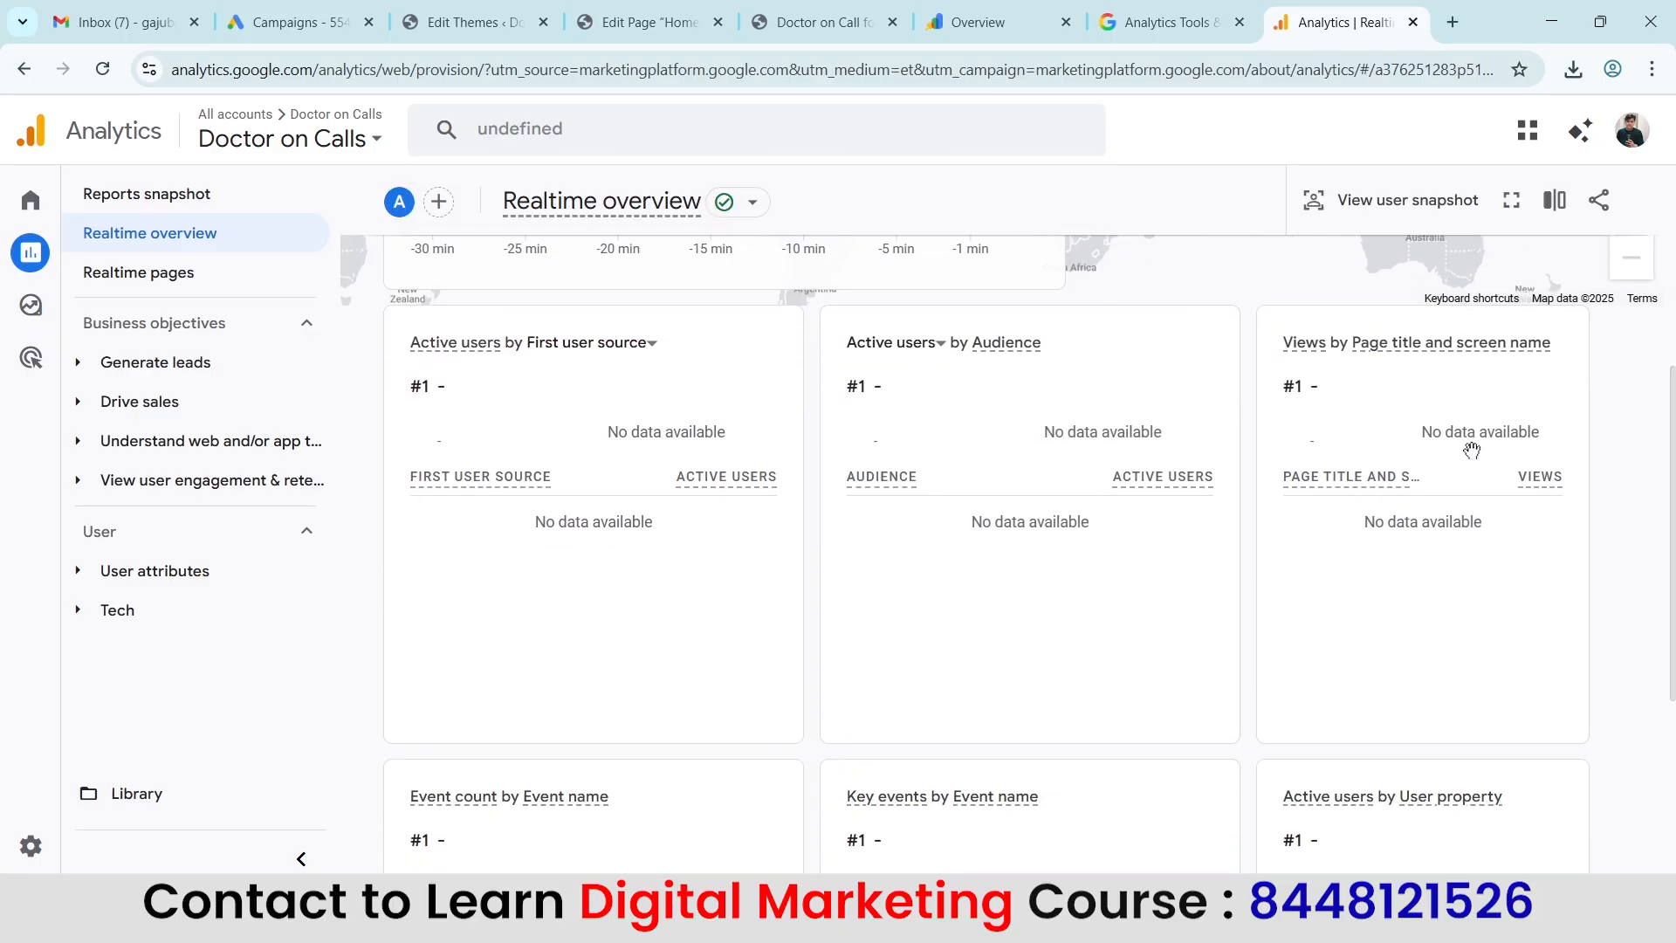
scroll(1472, 451, up, 8)
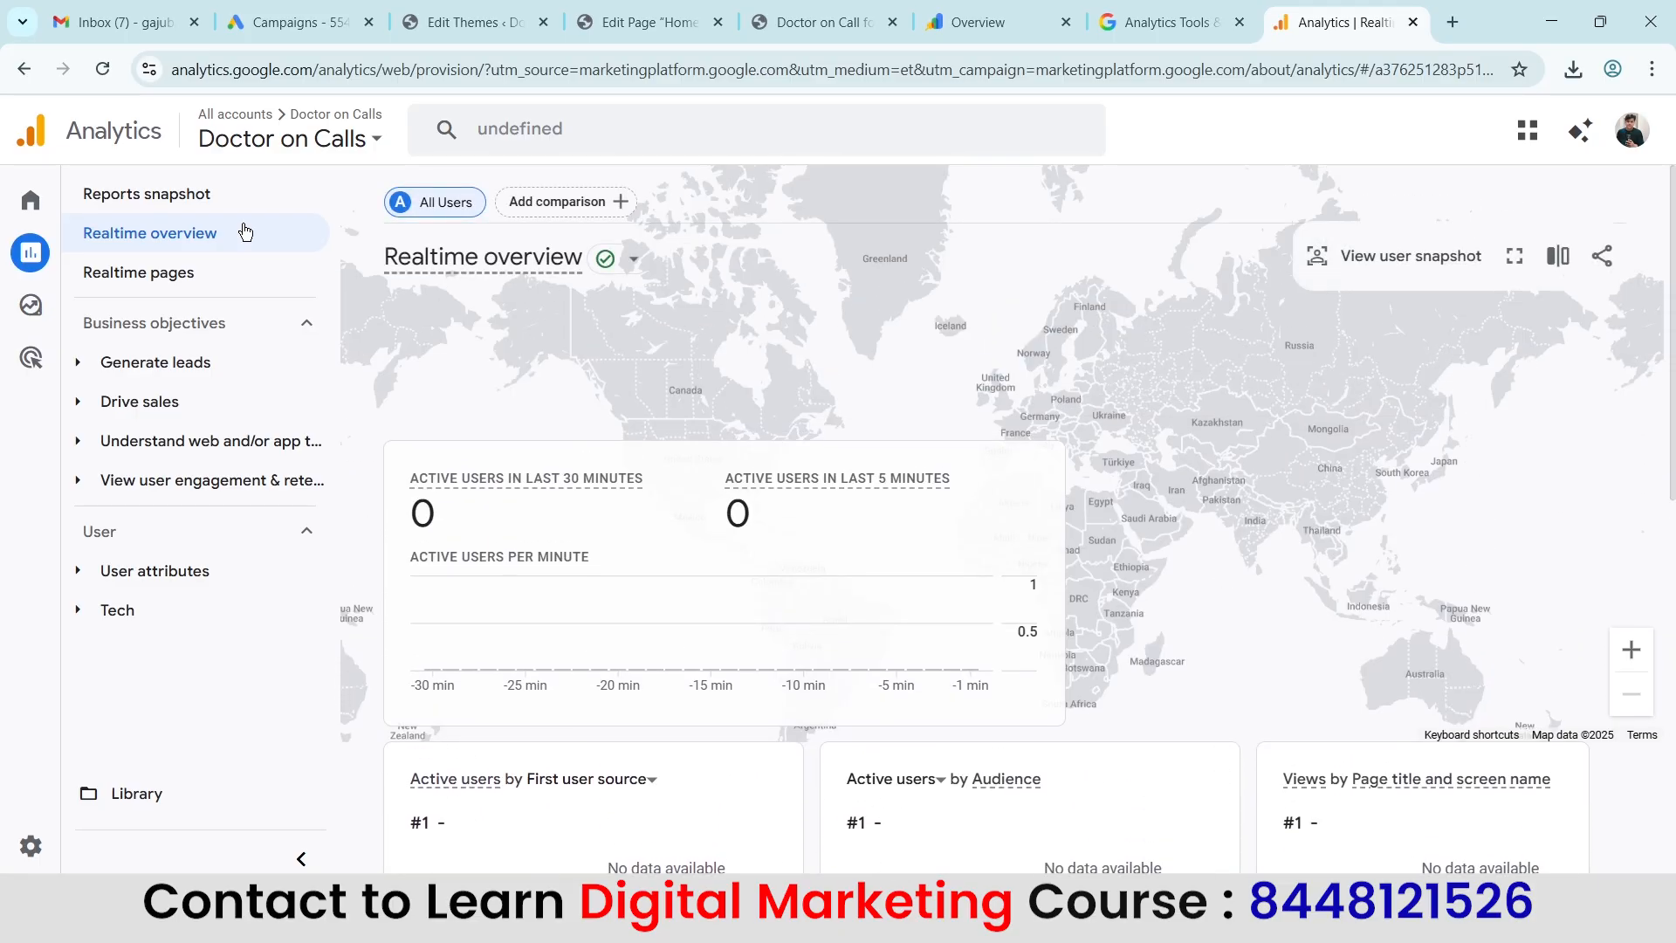
click(116, 74)
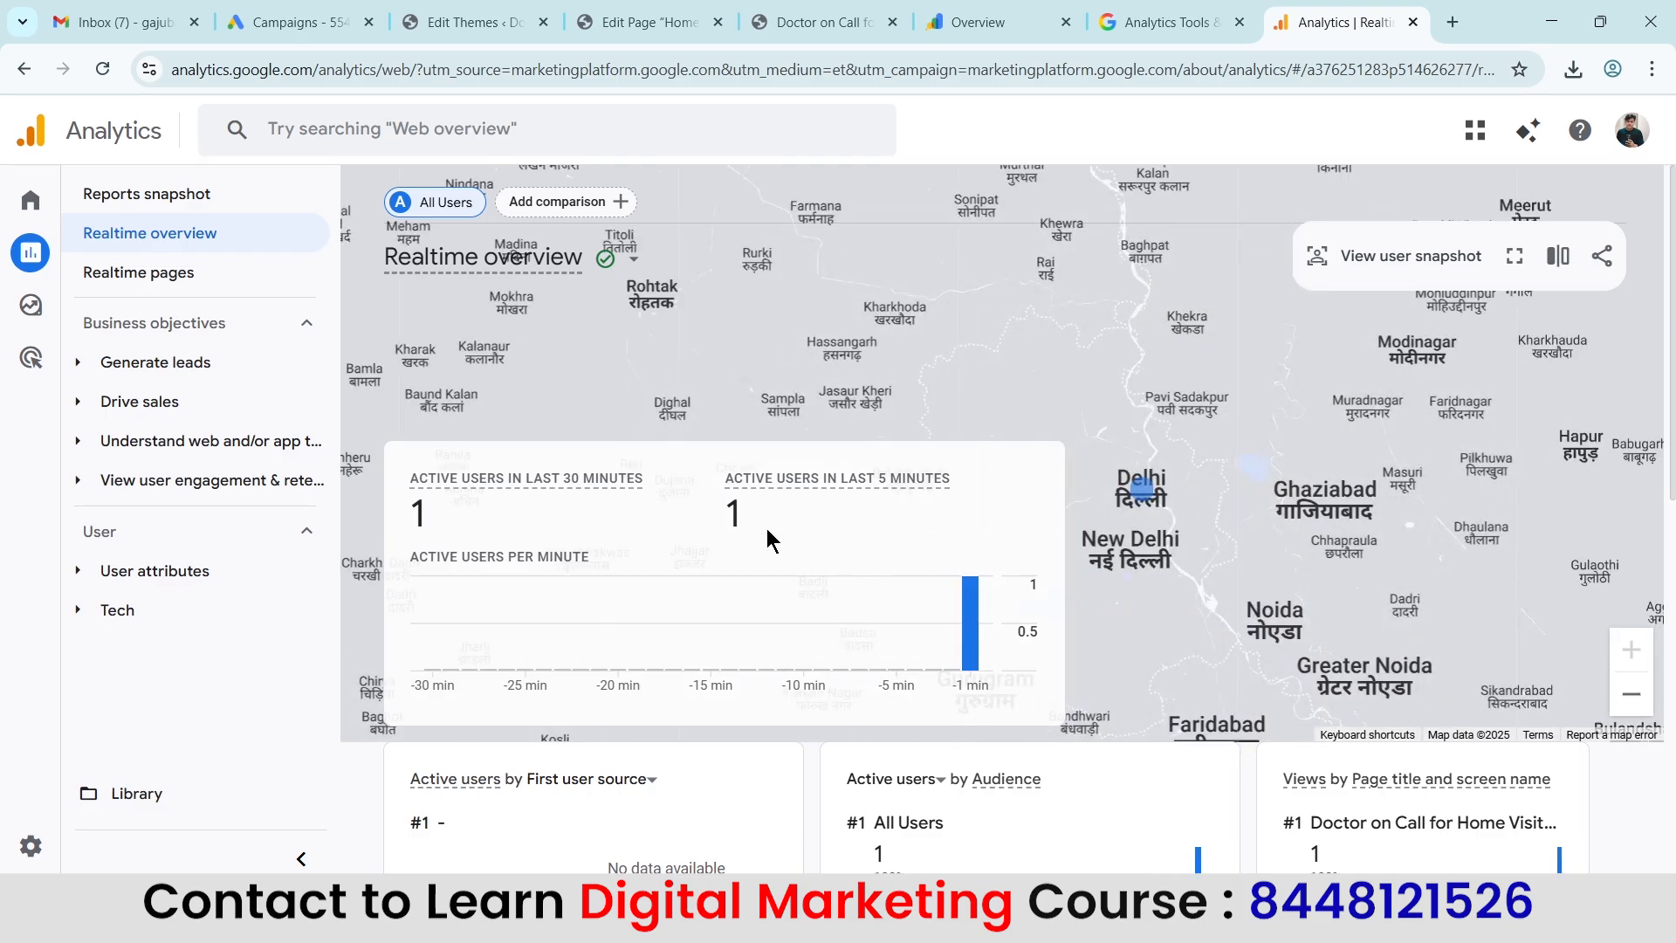
scroll(562, 468, down, 1)
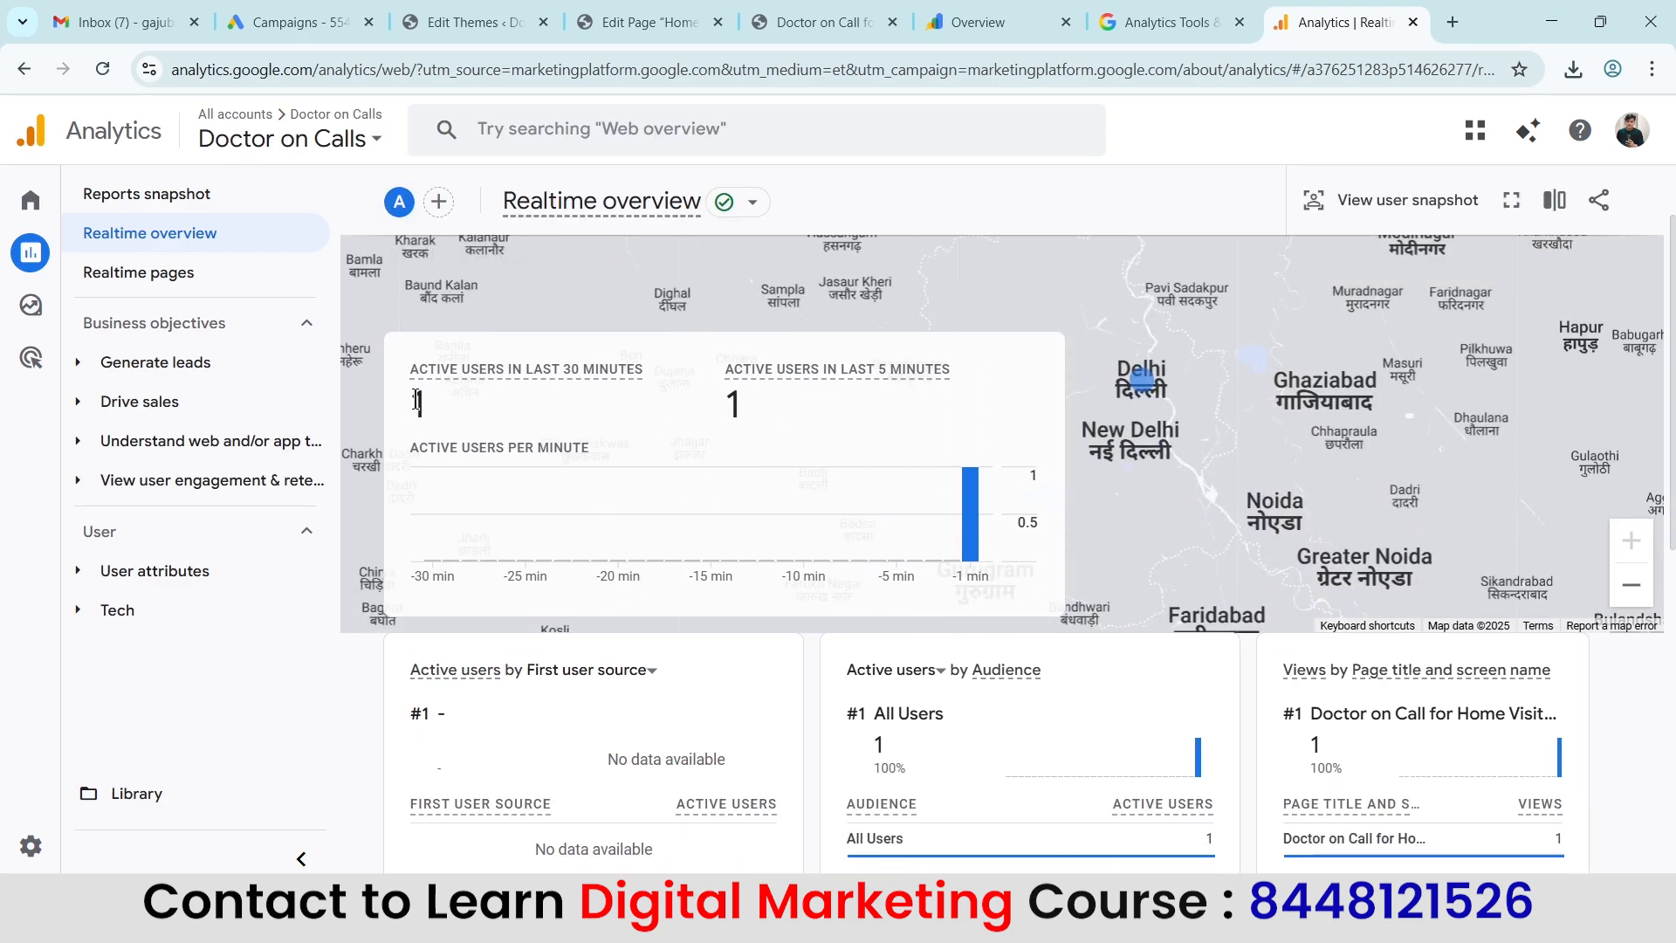
scroll(819, 421, down, 2)
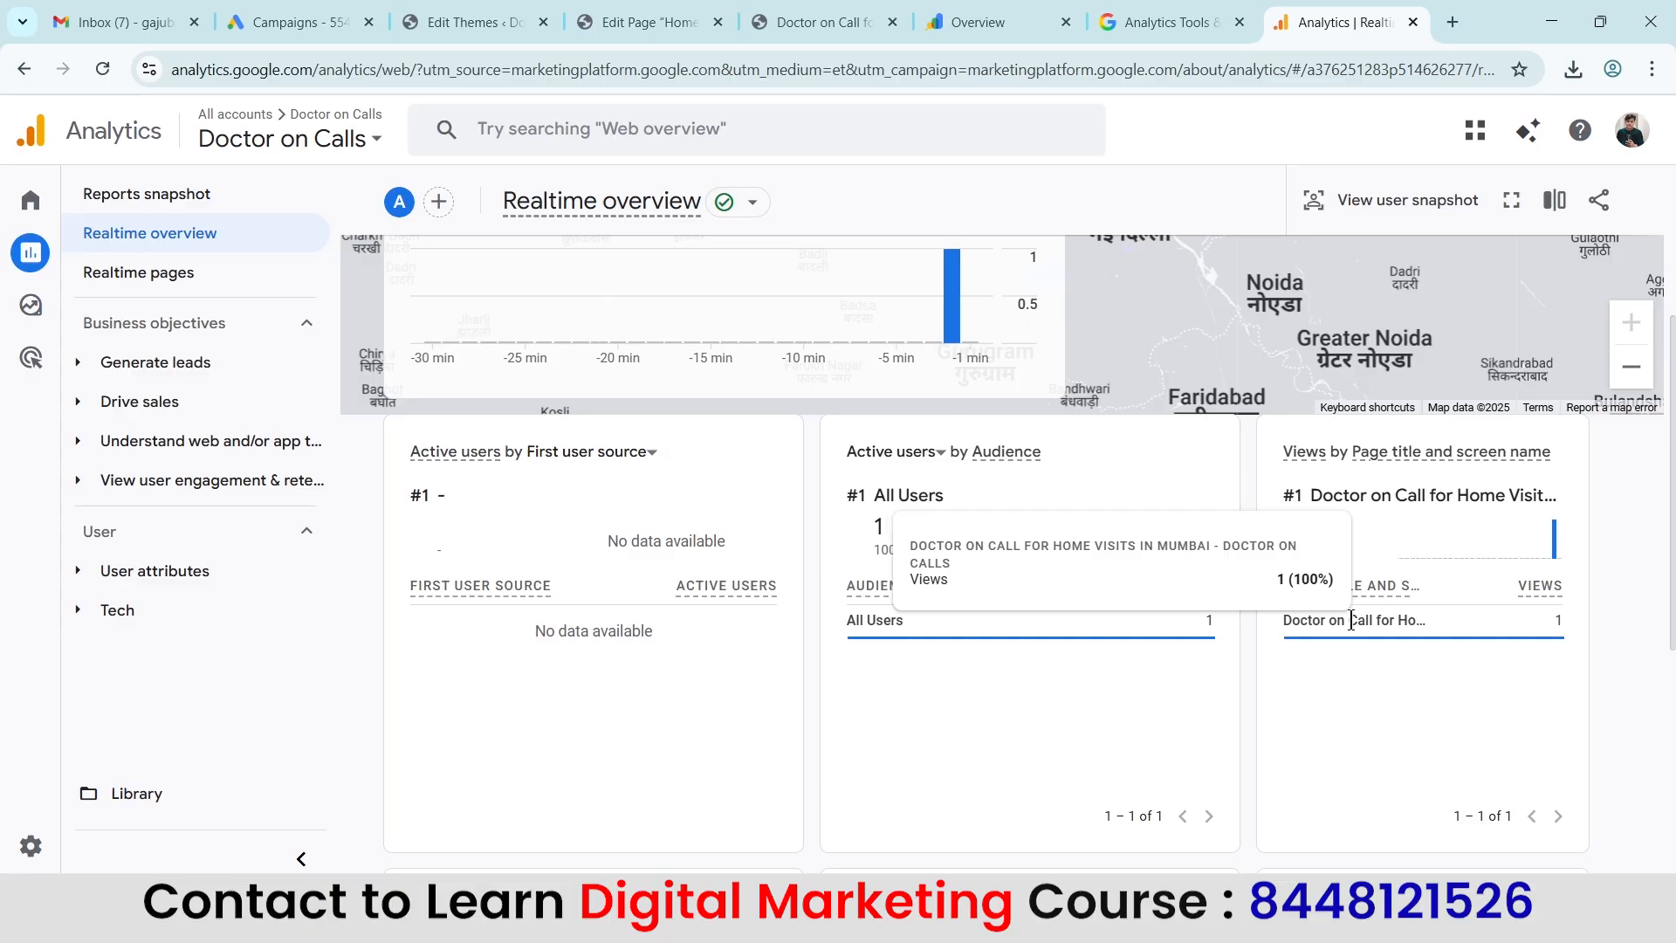
scroll(694, 546, up, 1)
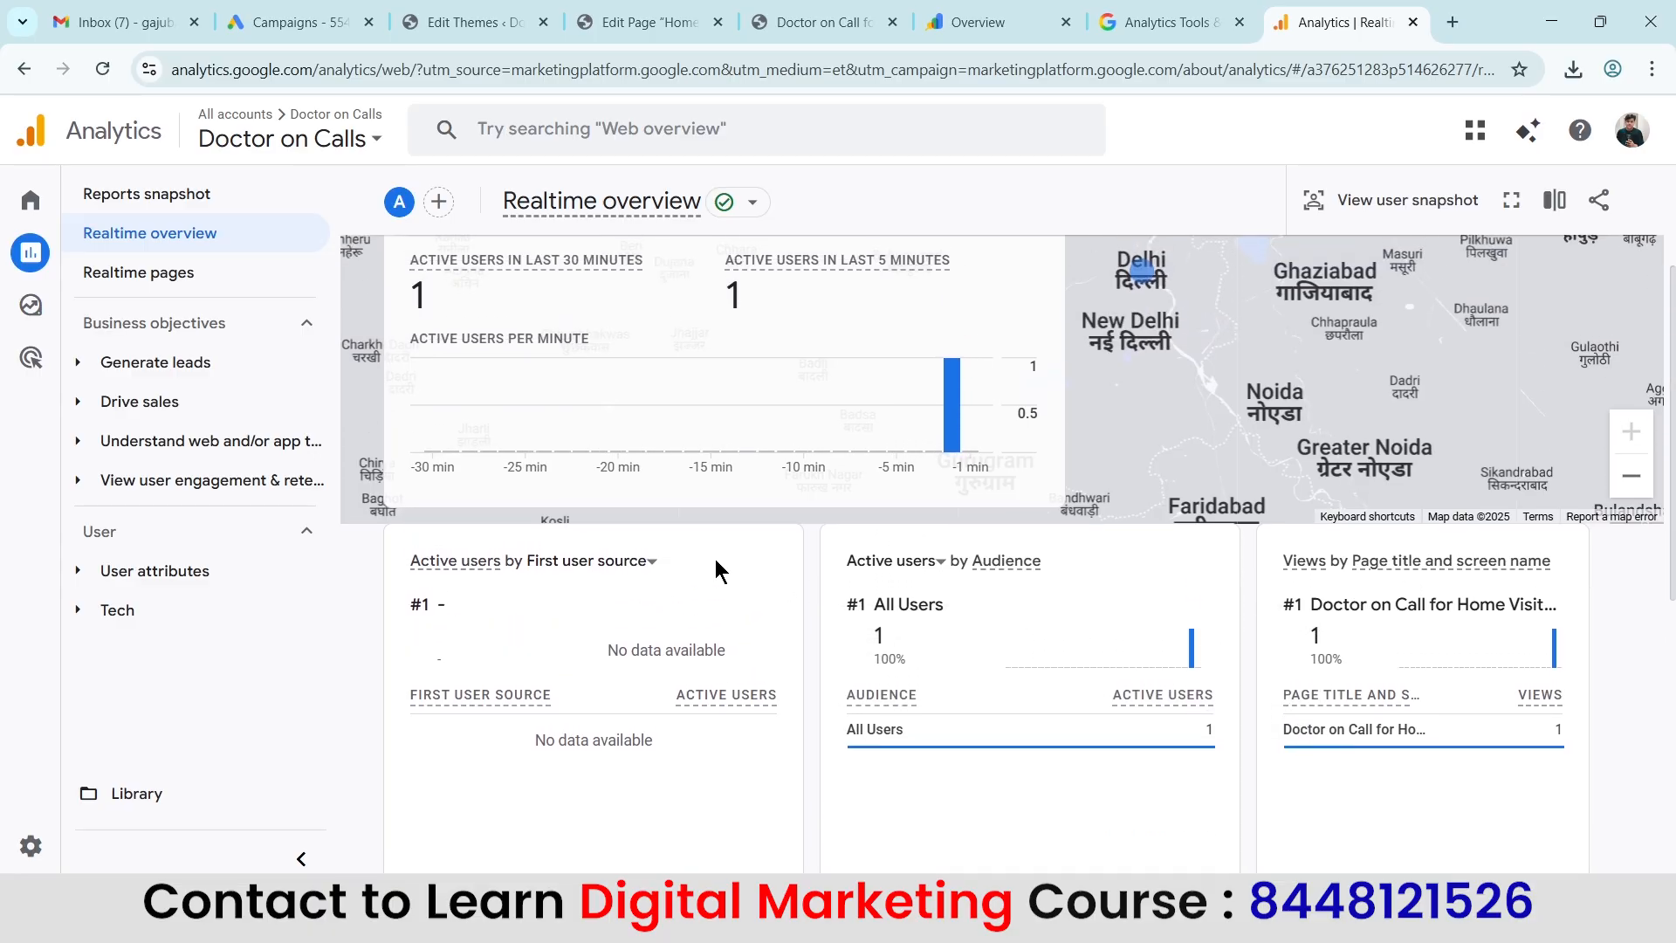
click(879, 12)
click(1344, 12)
scroll(1032, 550, up, 2)
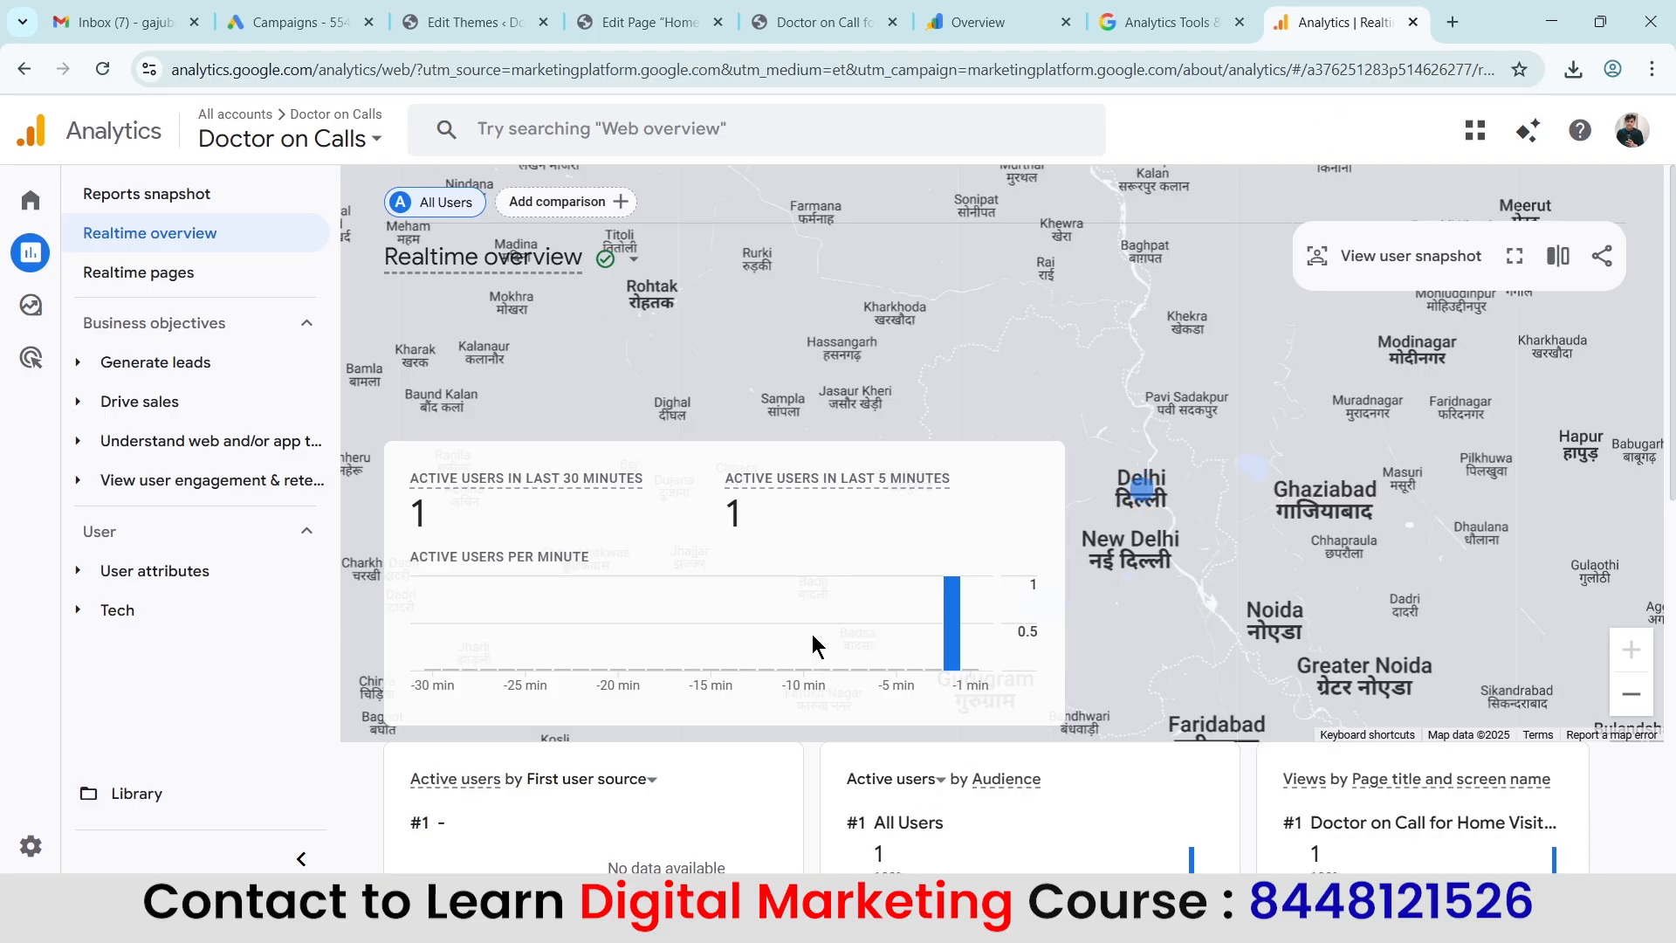
click(825, 22)
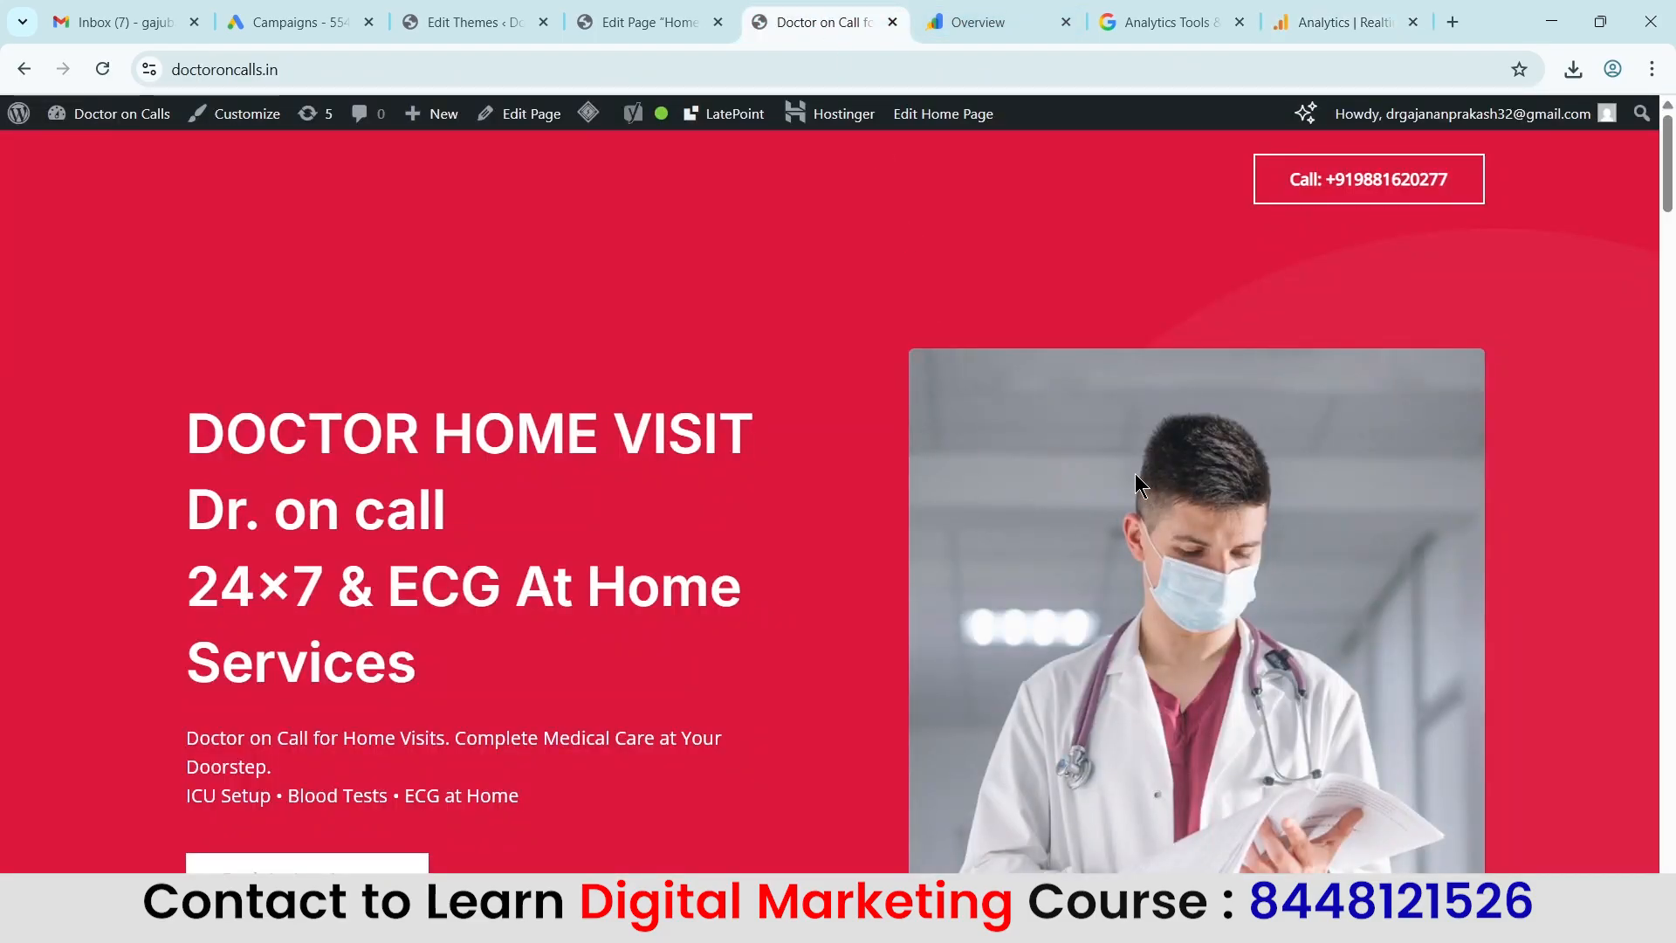
Return to the Realtime overview report in Analytics and review its active users, audience and page view cards.
click(1300, 17)
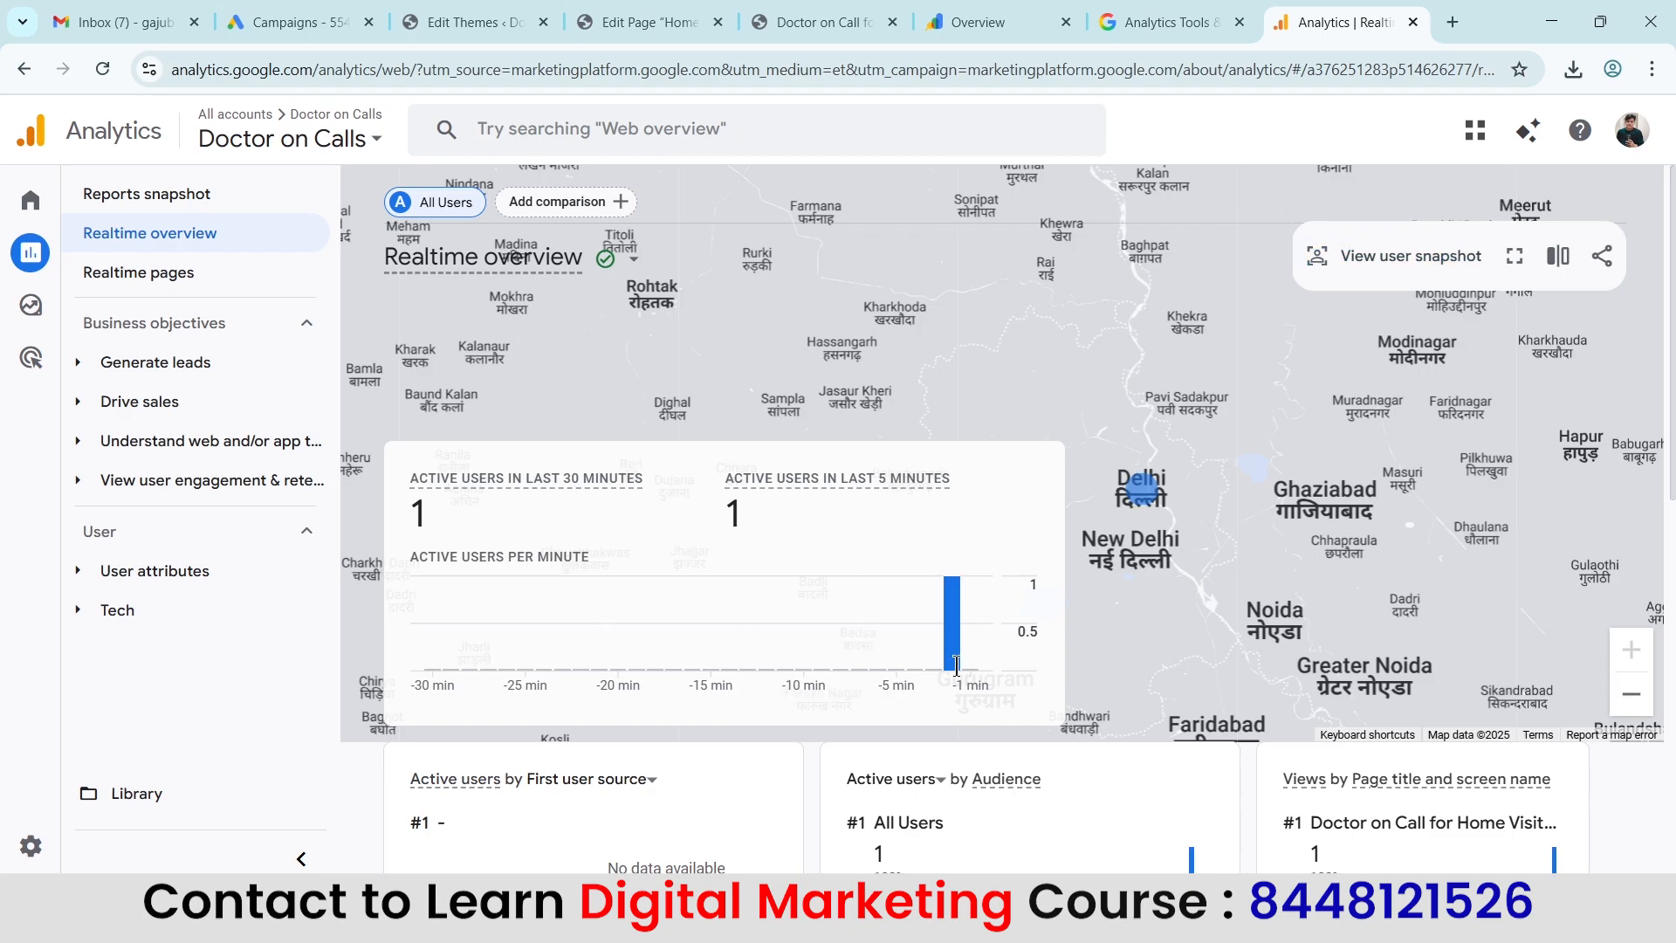
scroll(1065, 489, down, 3)
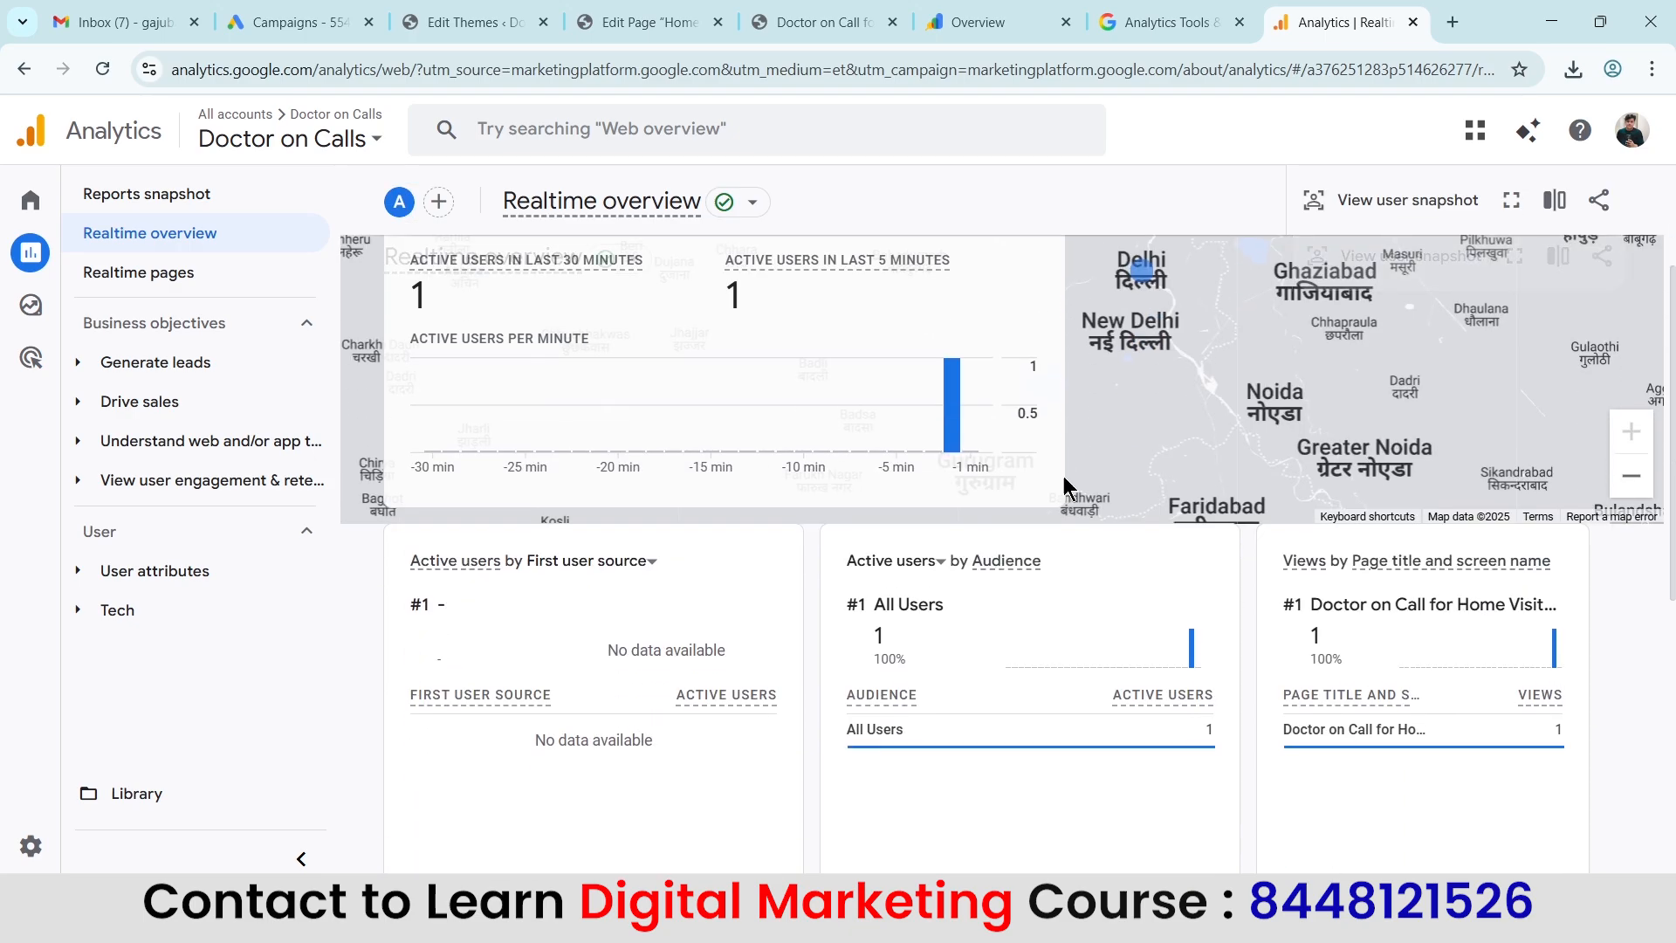
scroll(1301, 409, up, 3)
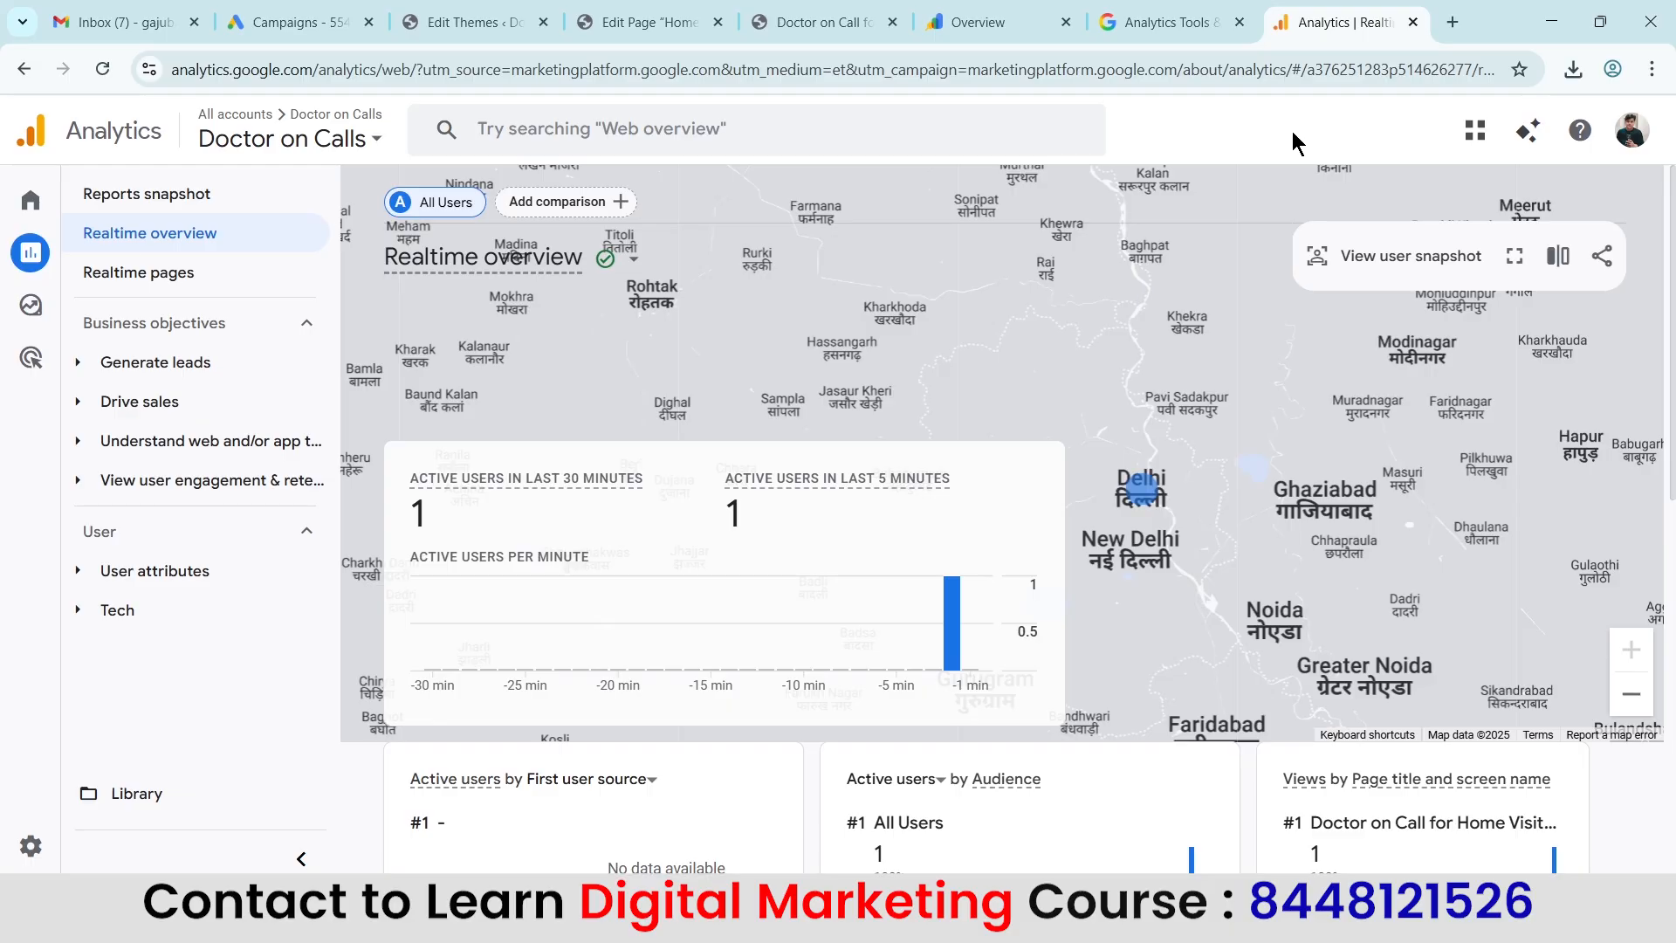
Open the Tech overview report and examine its platform, operating system, browser and device cards, comparing with the live website.
mouse_move(85, 305)
click(80, 619)
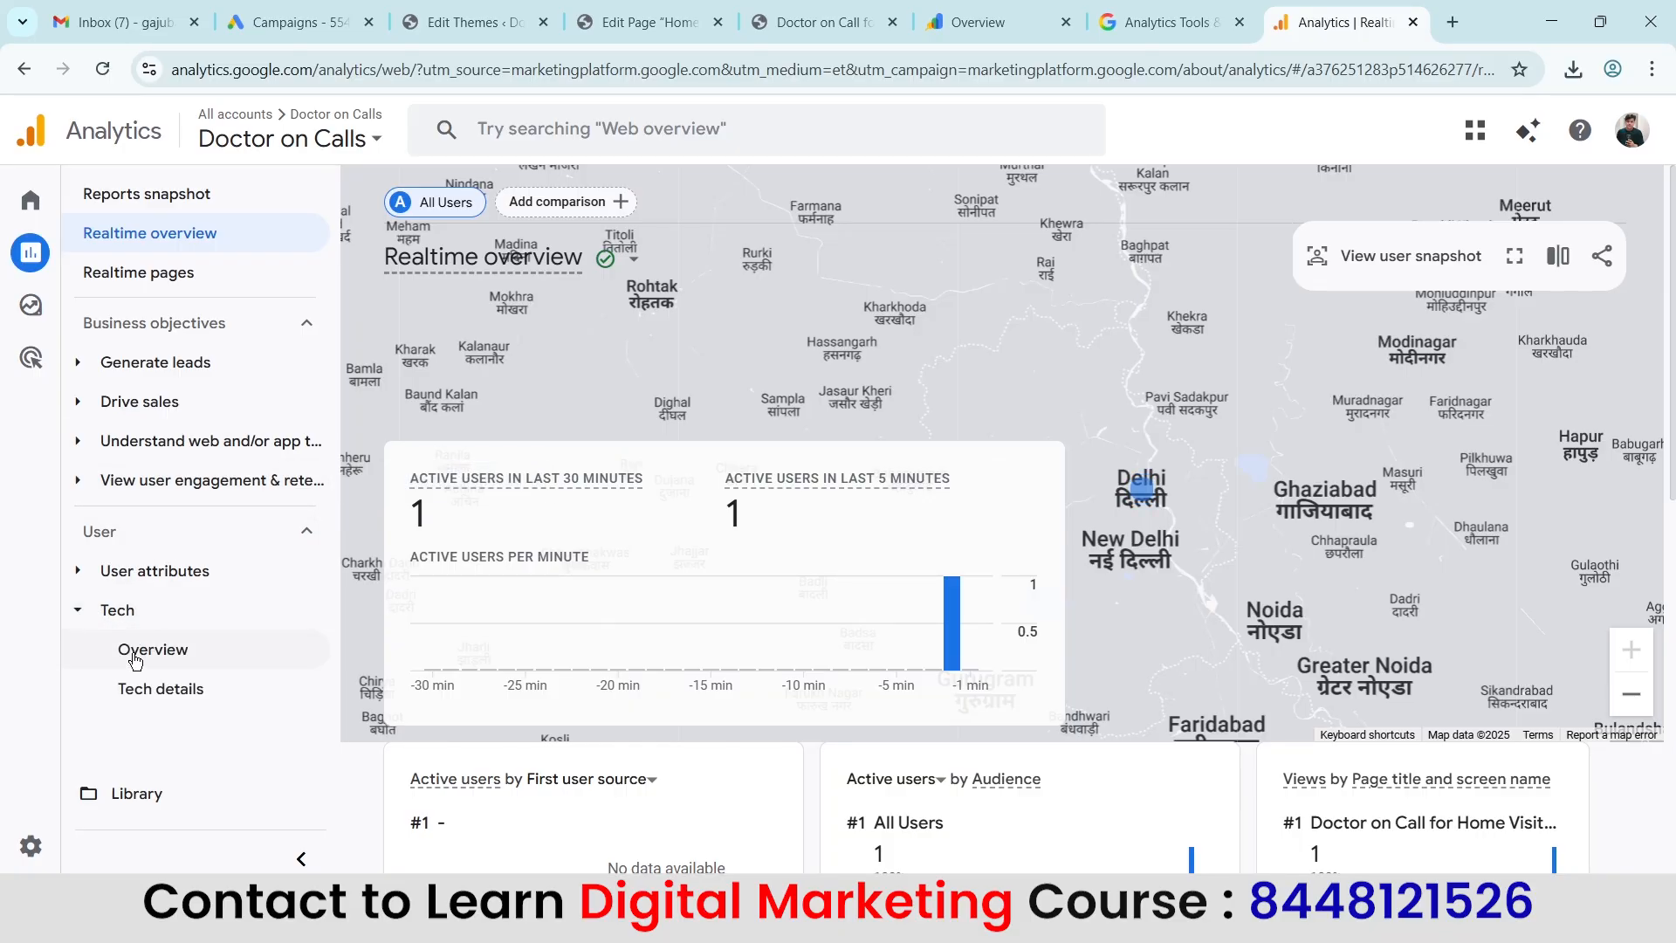
click(133, 659)
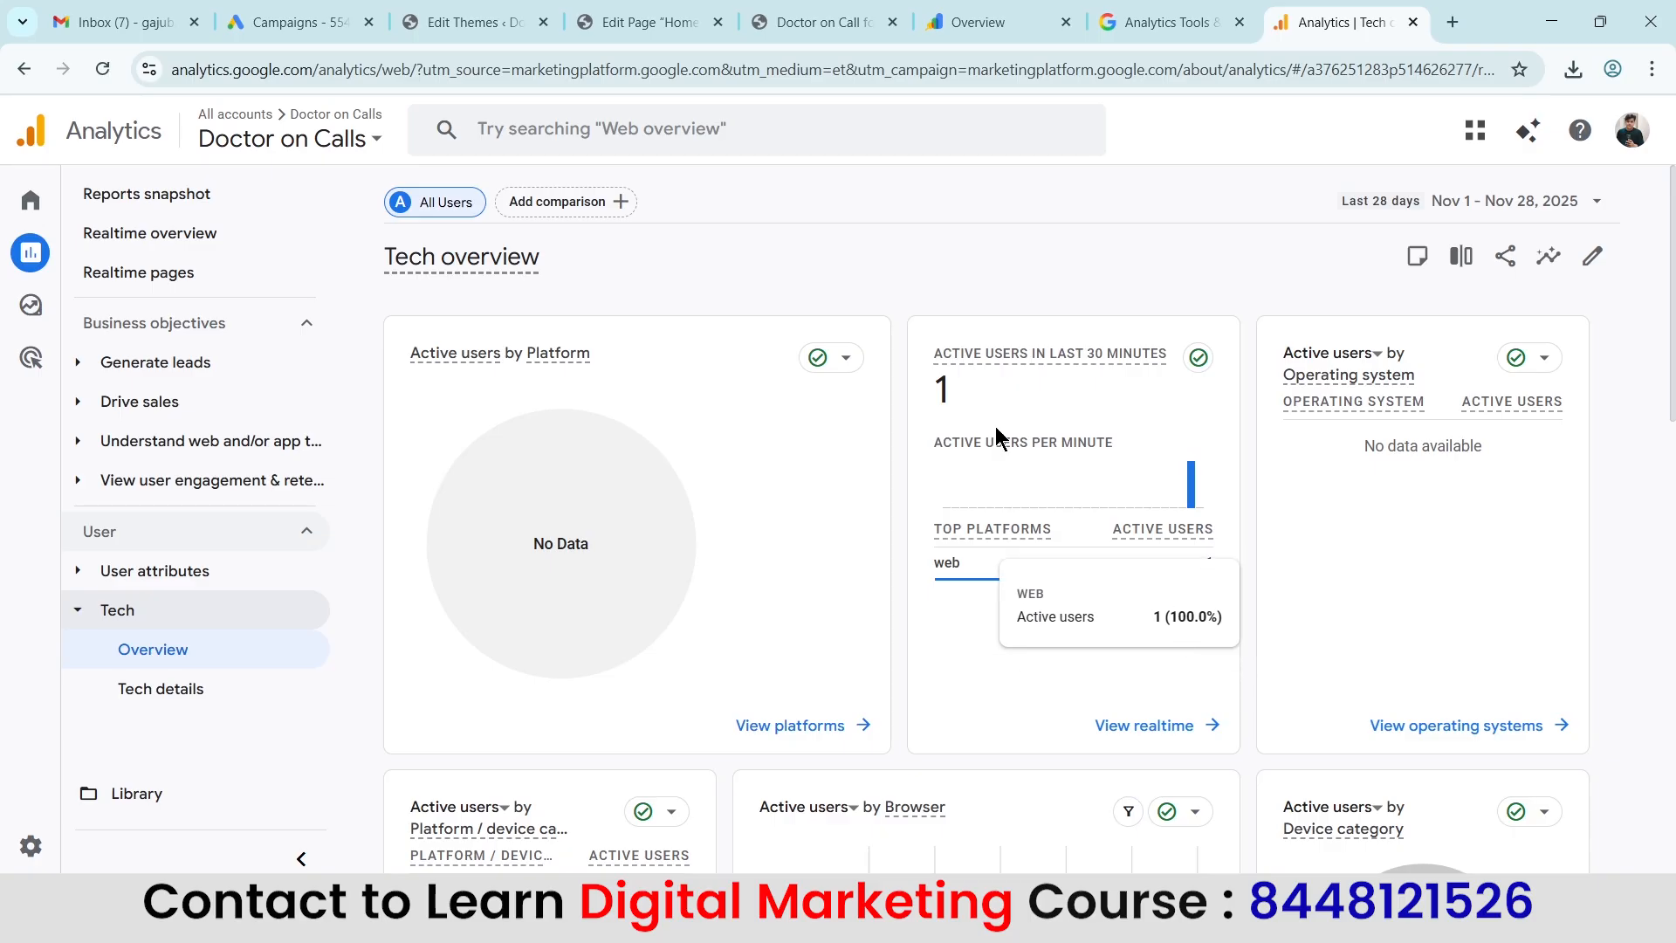
click(829, 22)
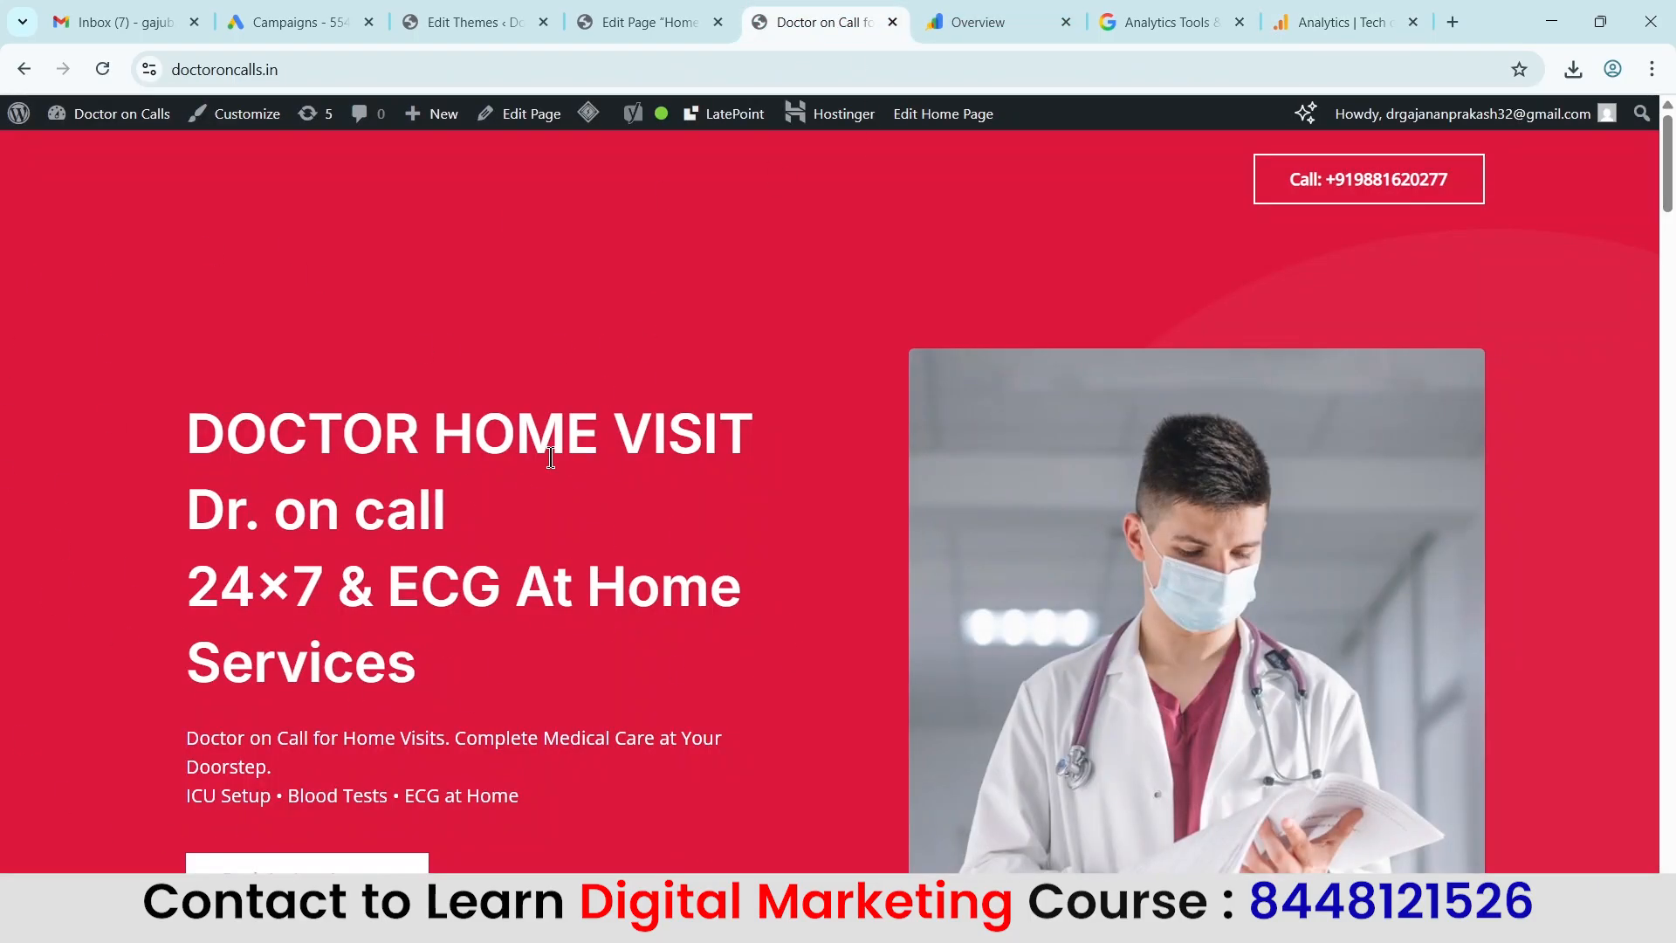
click(1318, 19)
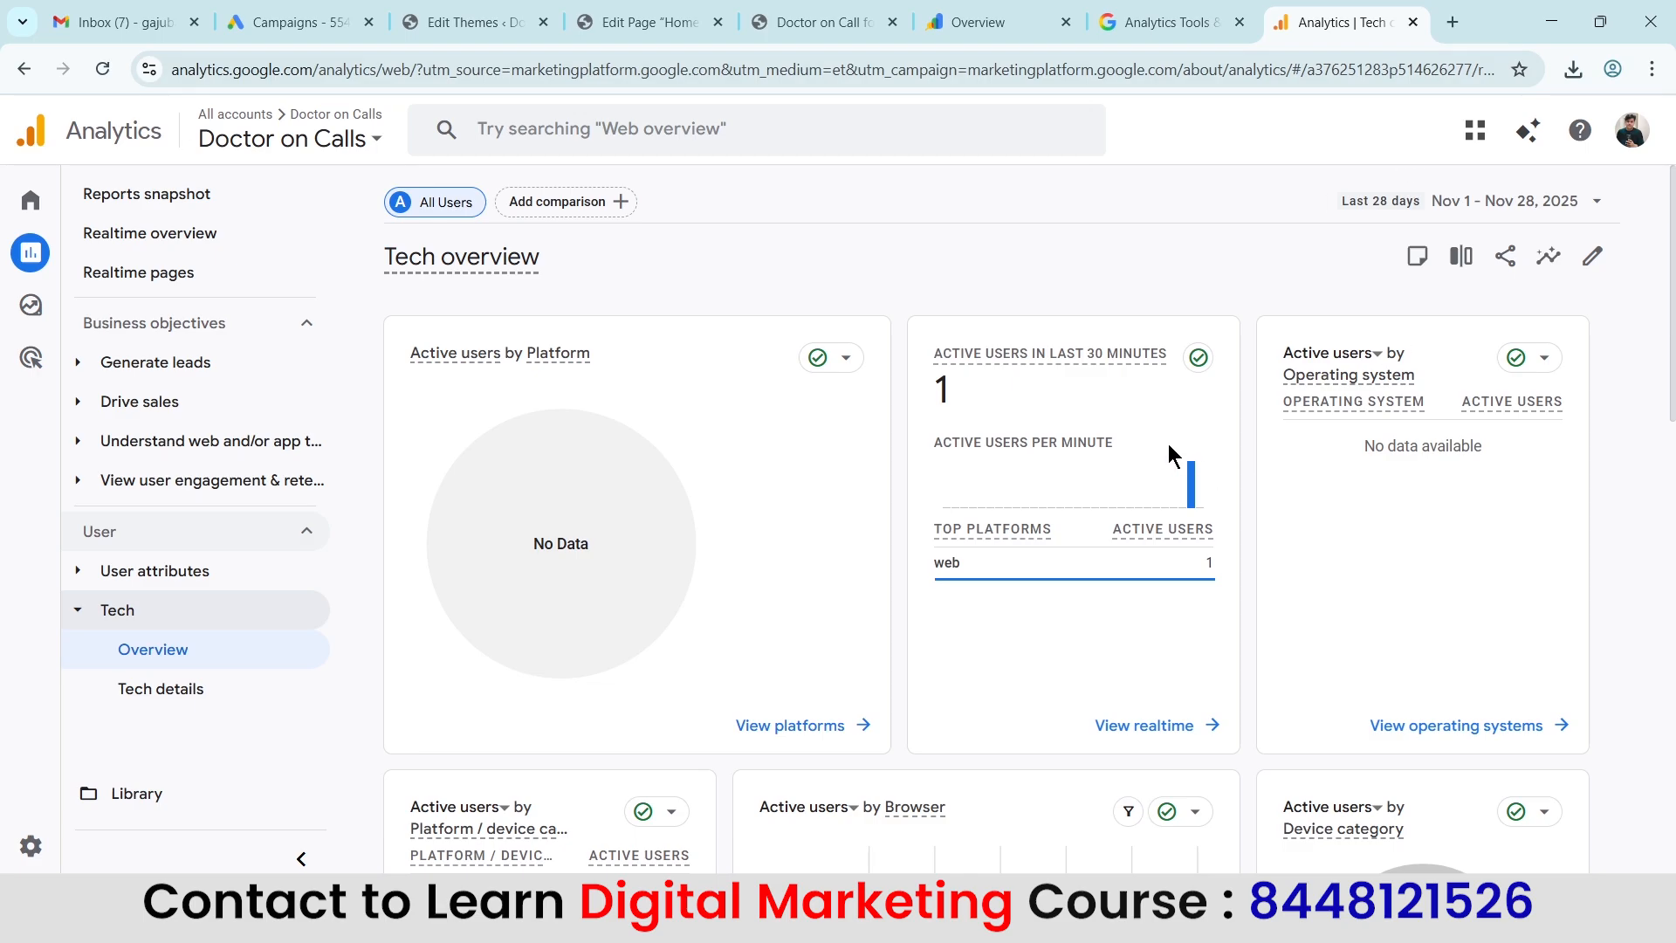
scroll(1161, 524, down, 4)
scroll(1292, 411, down, 5)
scroll(1300, 400, up, 7)
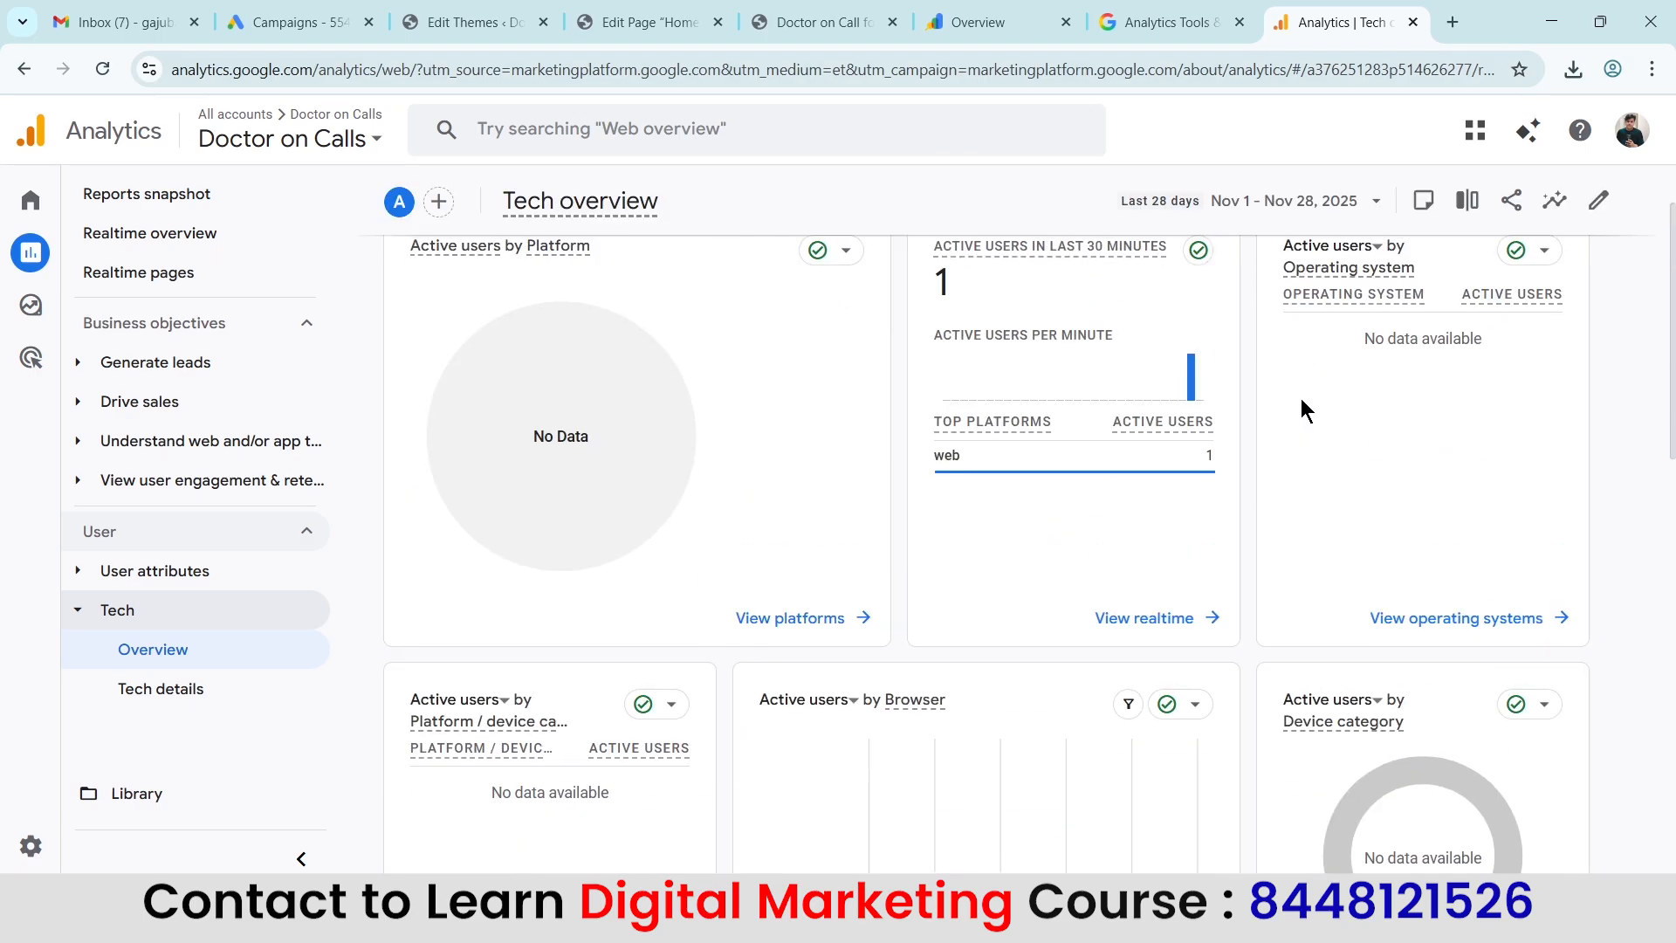
scroll(1301, 399, up, 2)
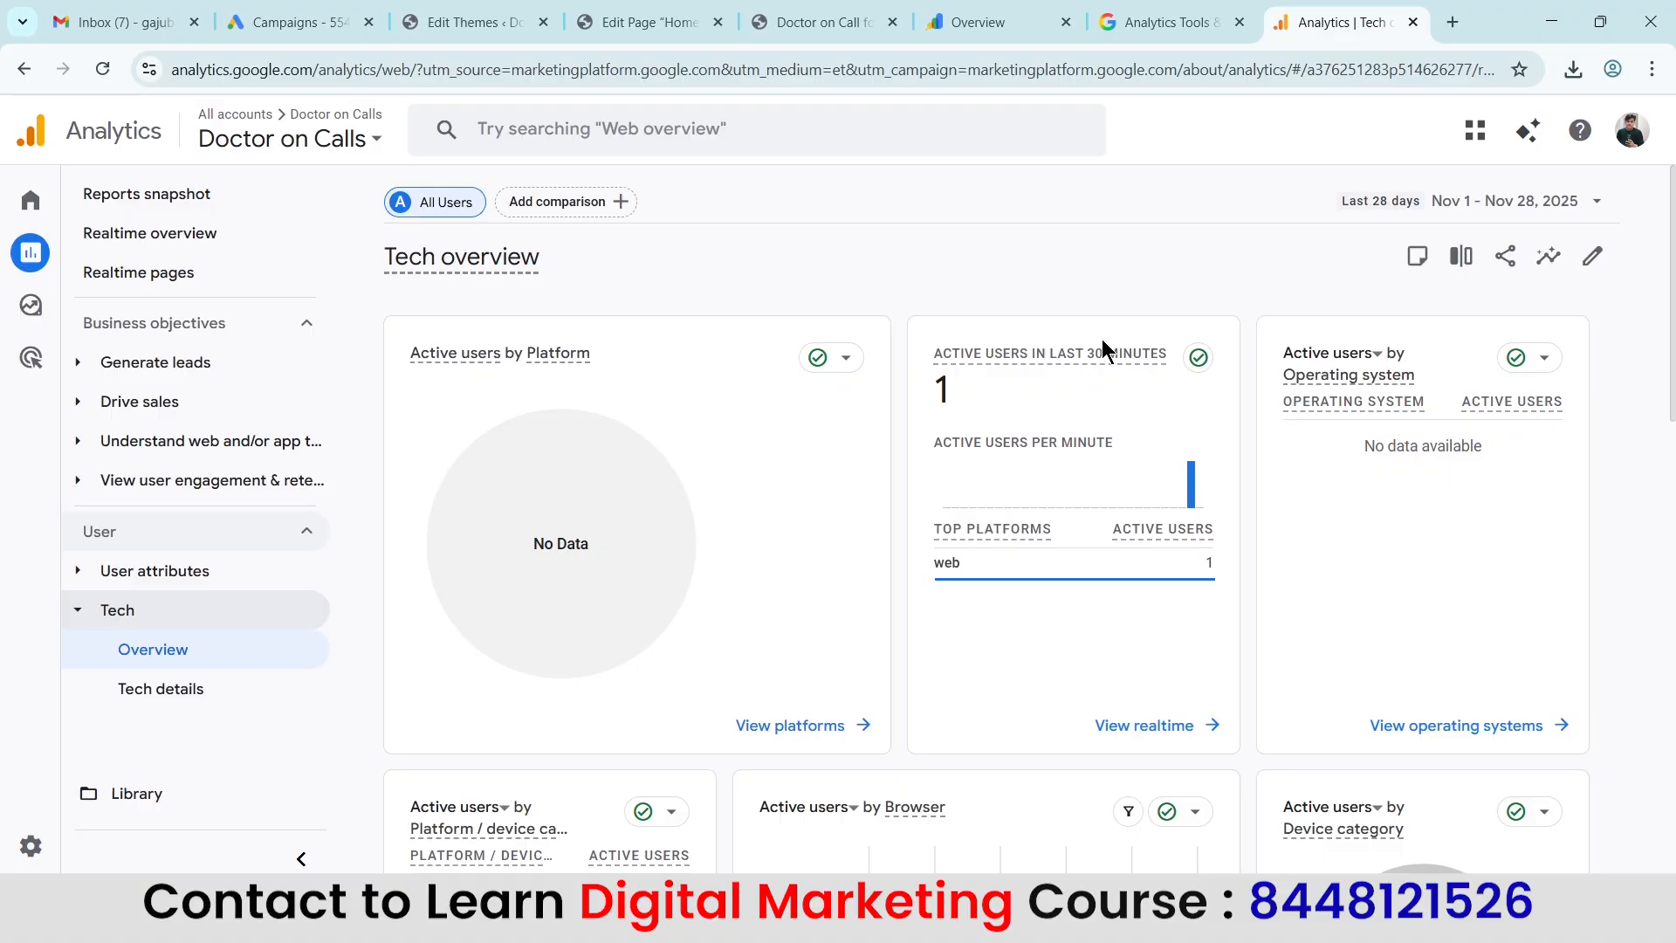
View the Reports snapshot templates and open the Realtime pages report for page paths in the last 30 minutes.
click(195, 195)
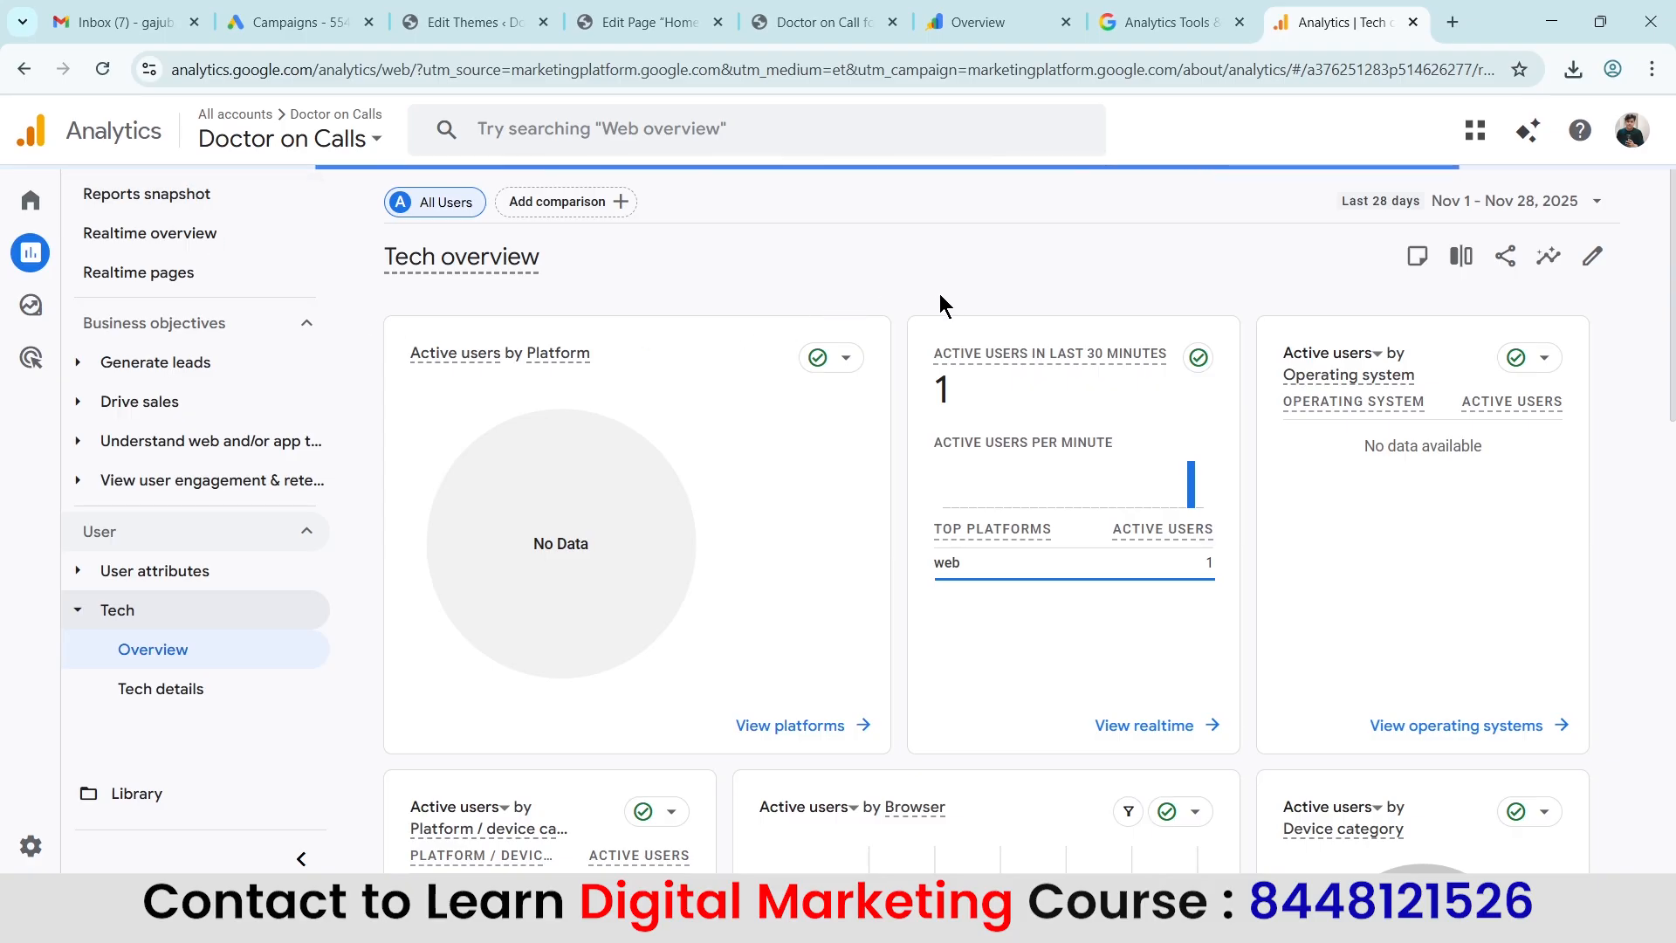
scroll(1113, 502, down, 3)
scroll(1118, 476, up, 3)
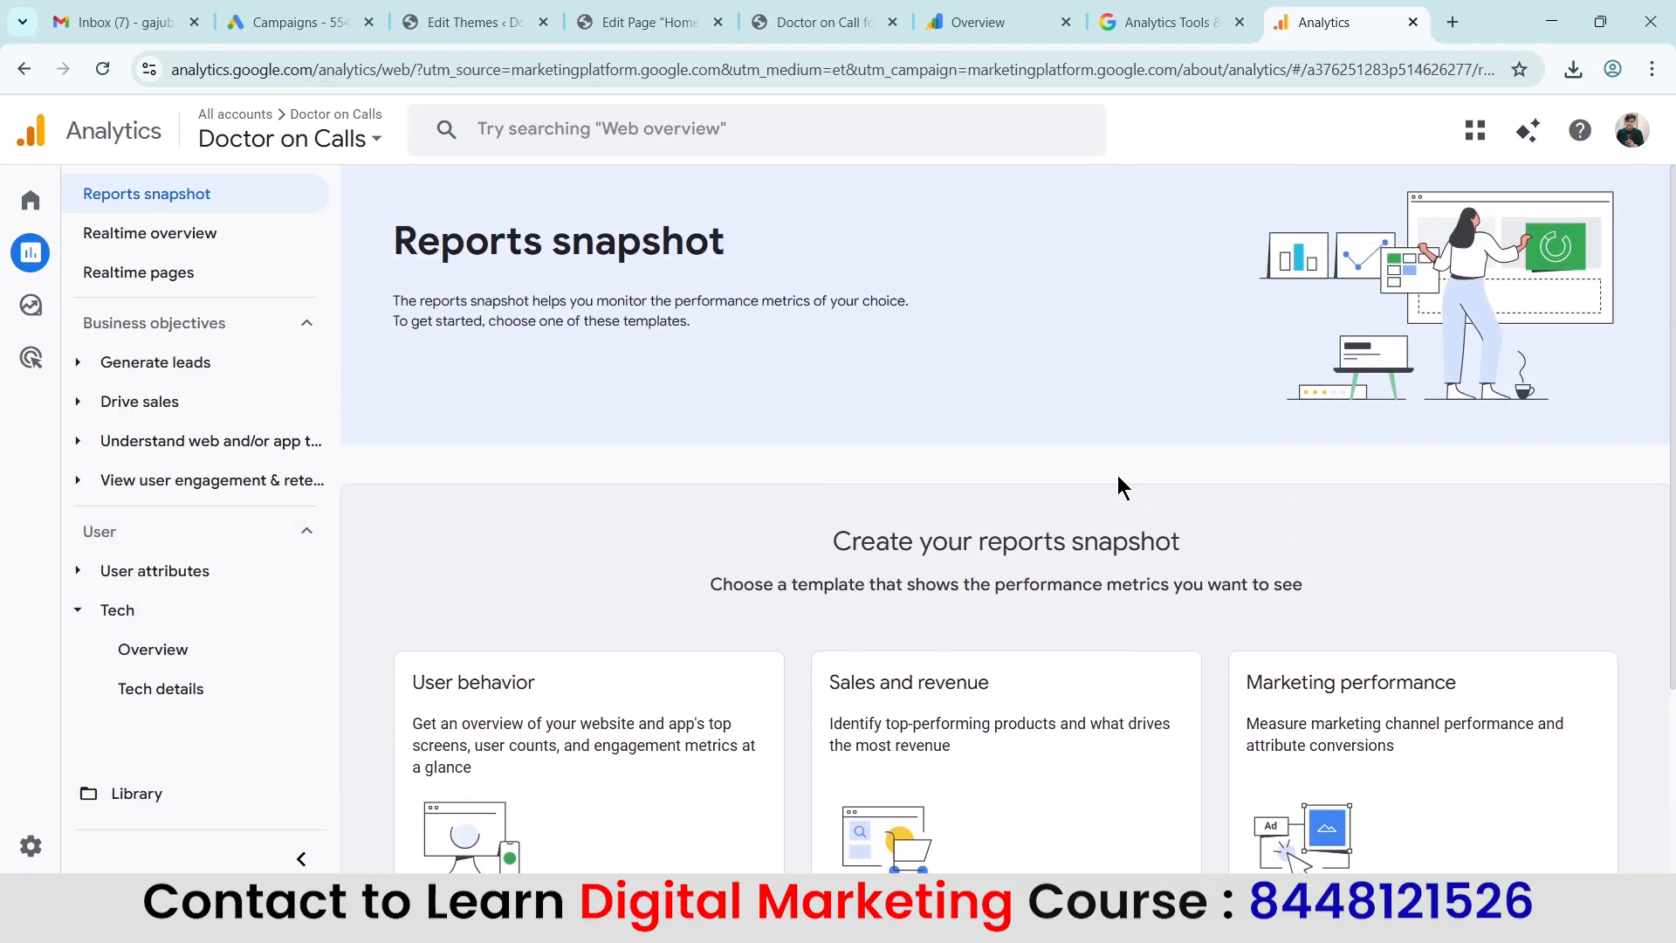
click(172, 292)
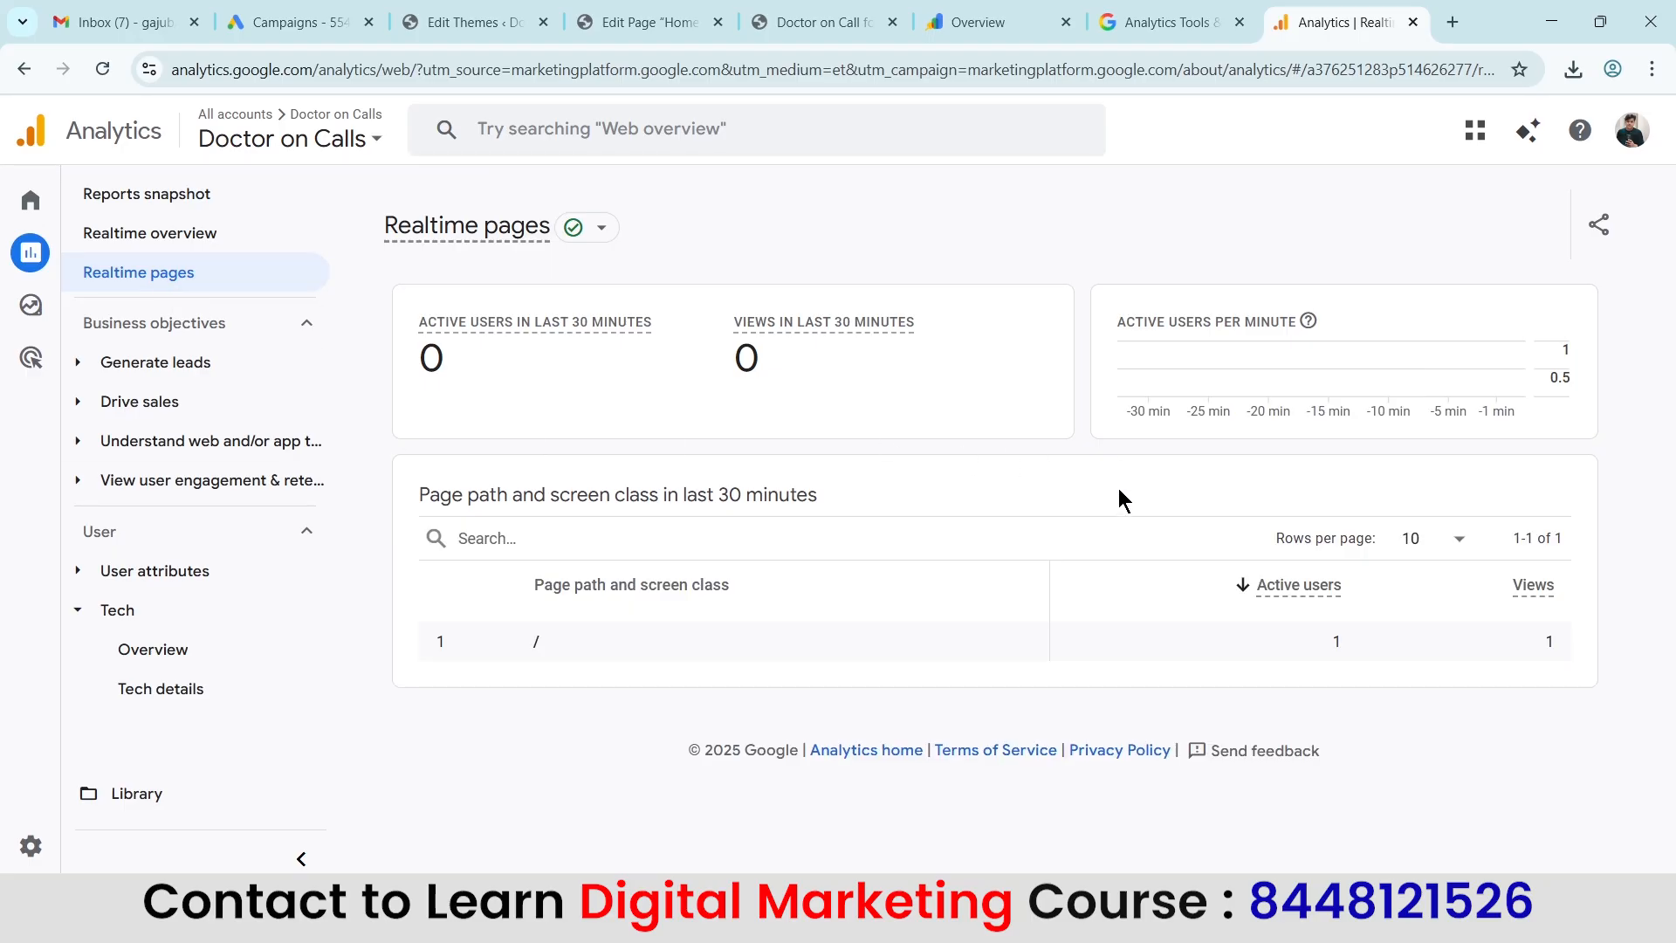
Open the User attributes overview and review its country, city, gender, interests, age and language cards.
click(77, 570)
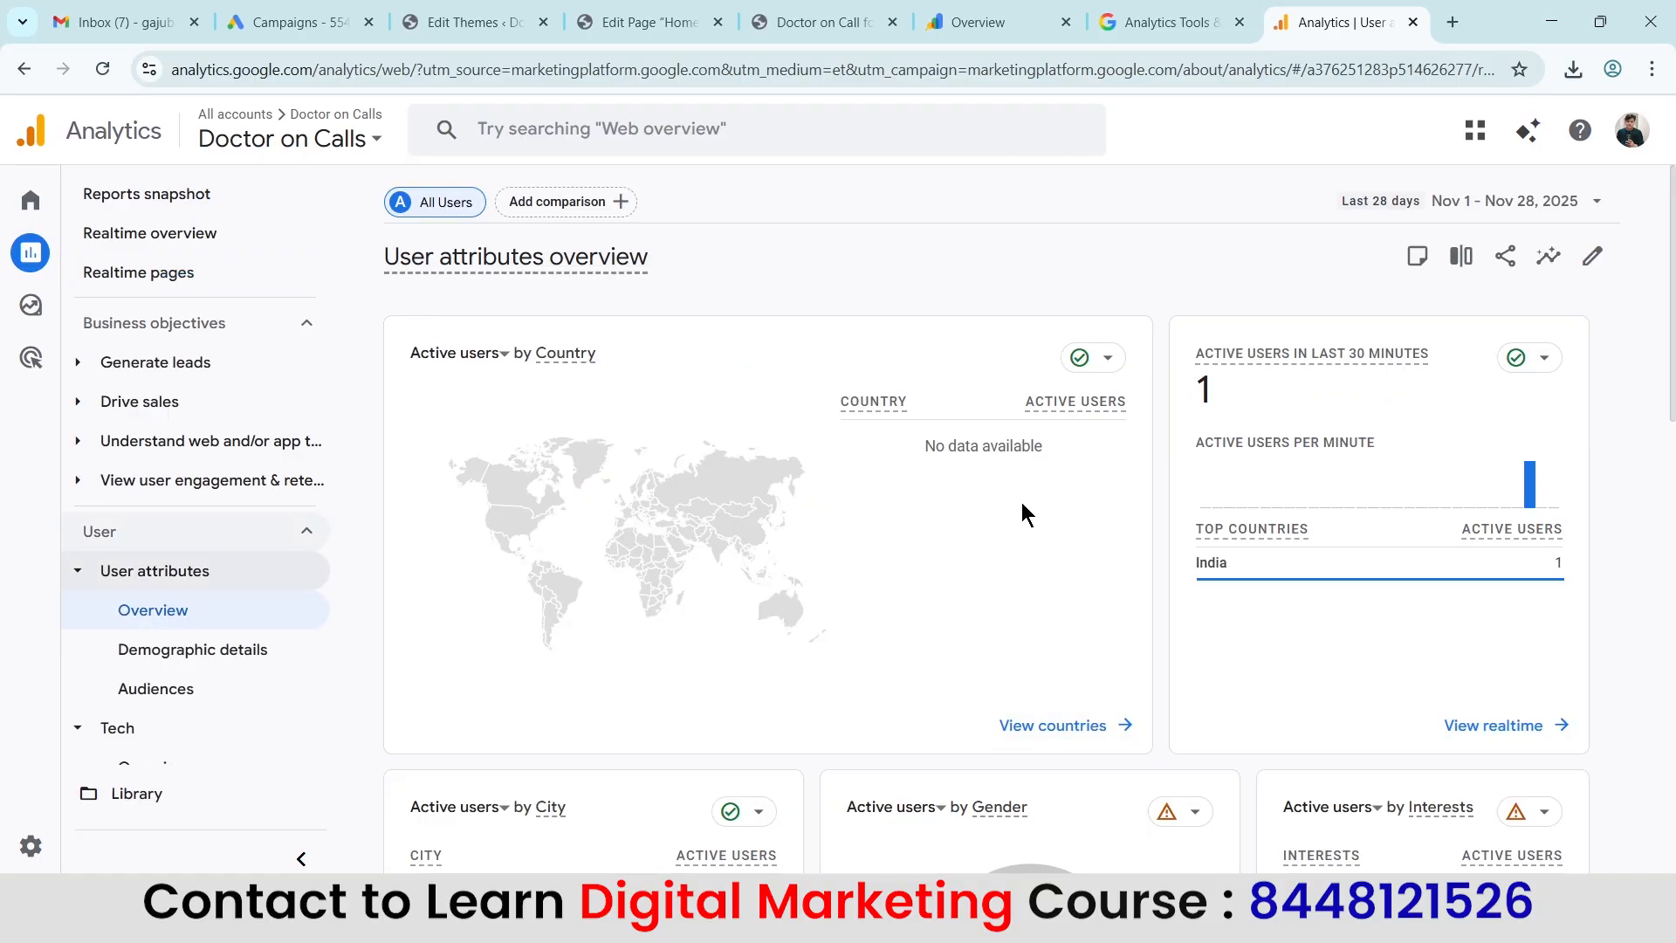
scroll(834, 485, down, 3)
scroll(1180, 620, up, 3)
scroll(1438, 538, down, 5)
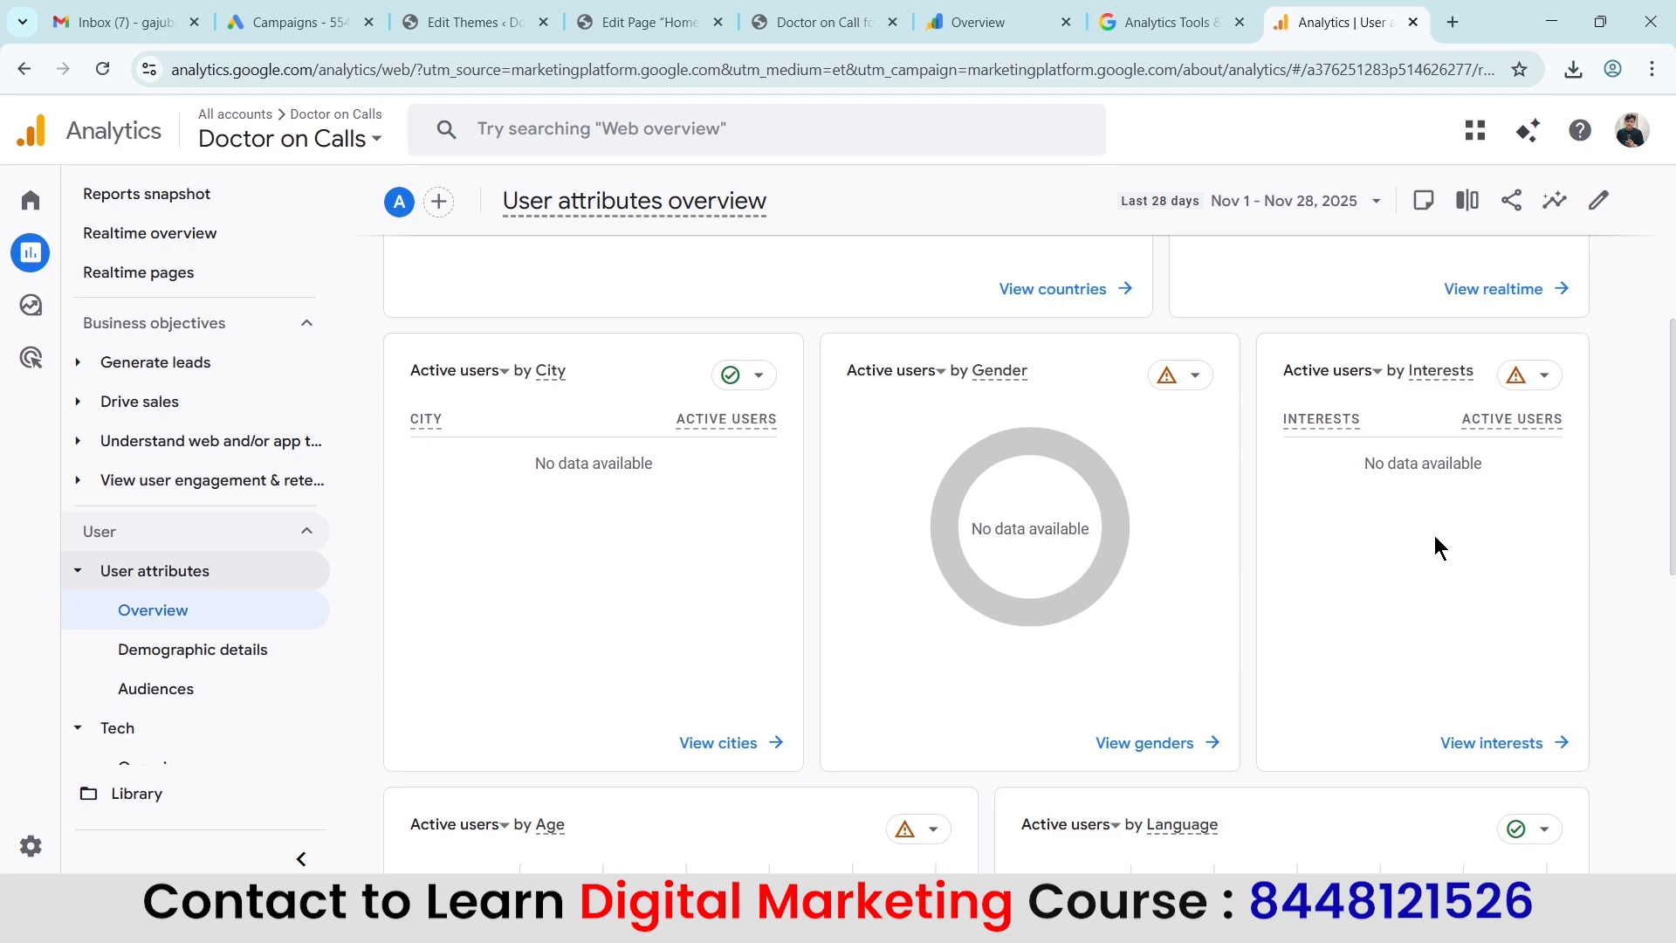
scroll(1434, 536, down, 5)
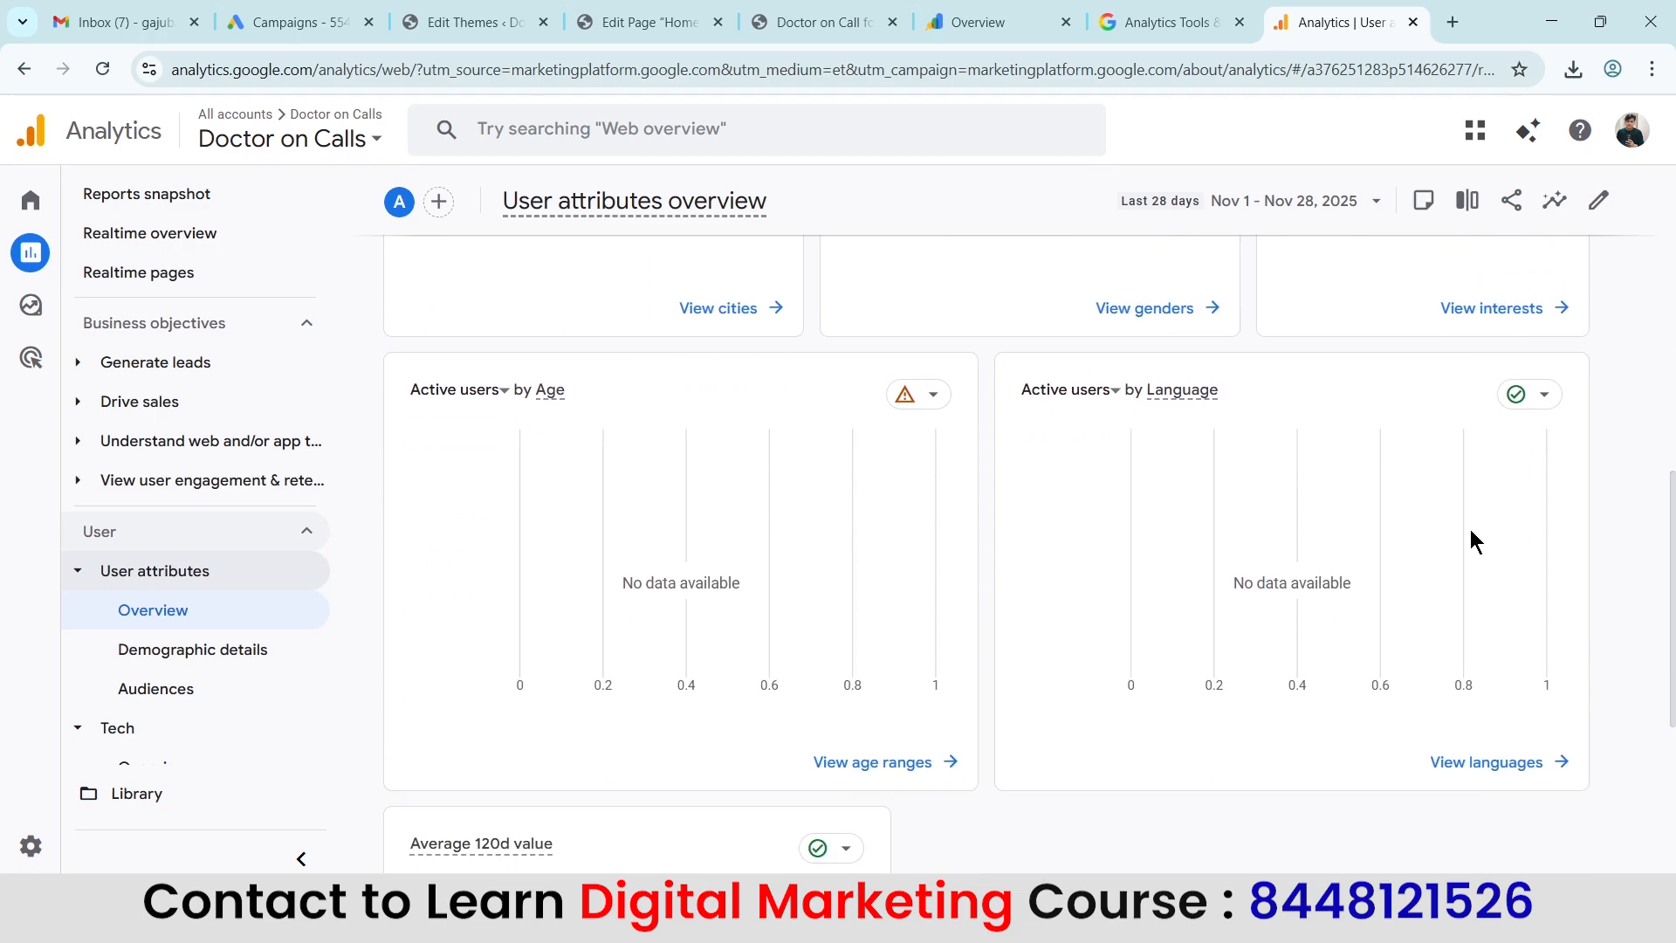
Open the Audiences report, view its date range options, dismiss the filters tip and review the audience table.
click(157, 691)
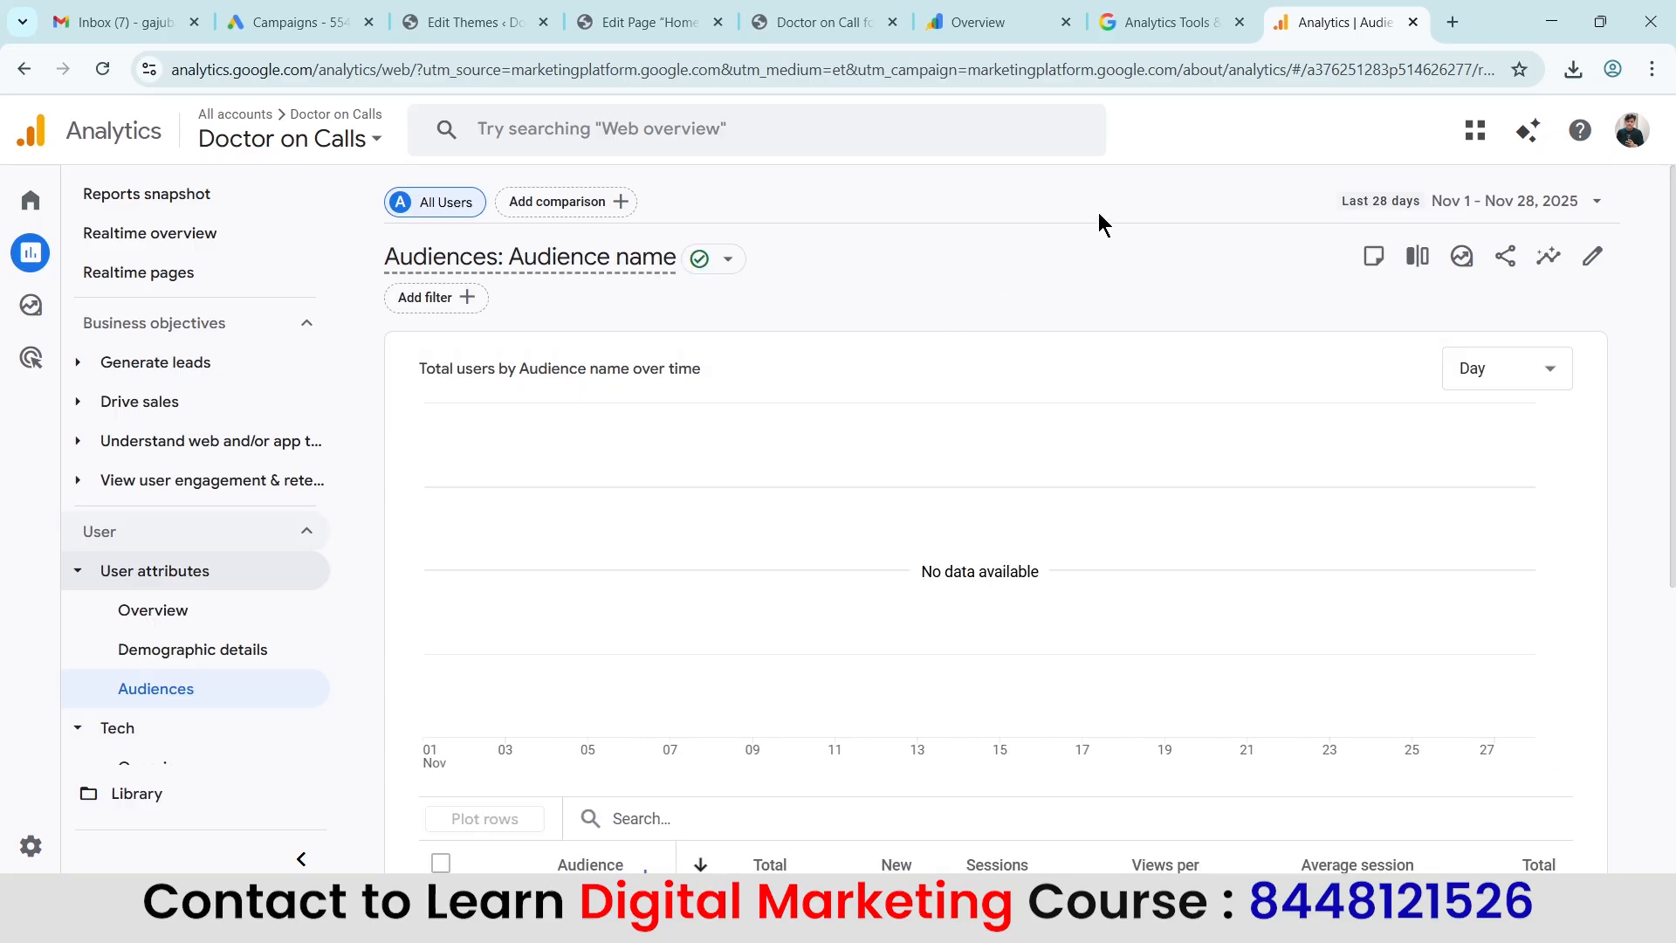
click(1379, 216)
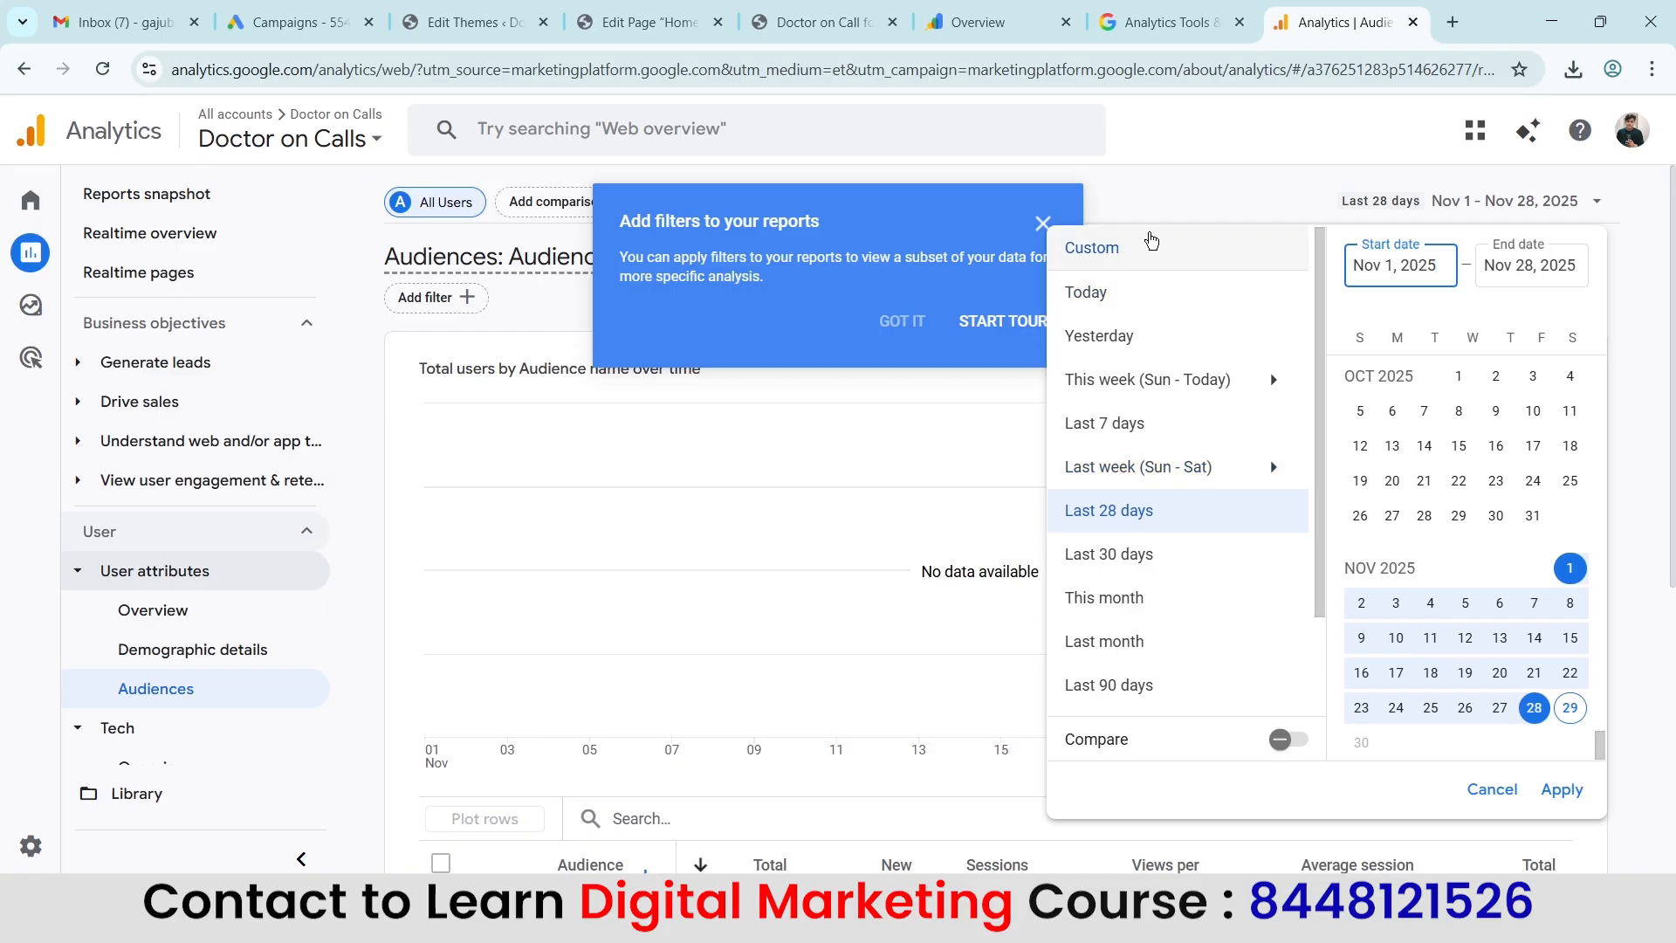
click(1044, 225)
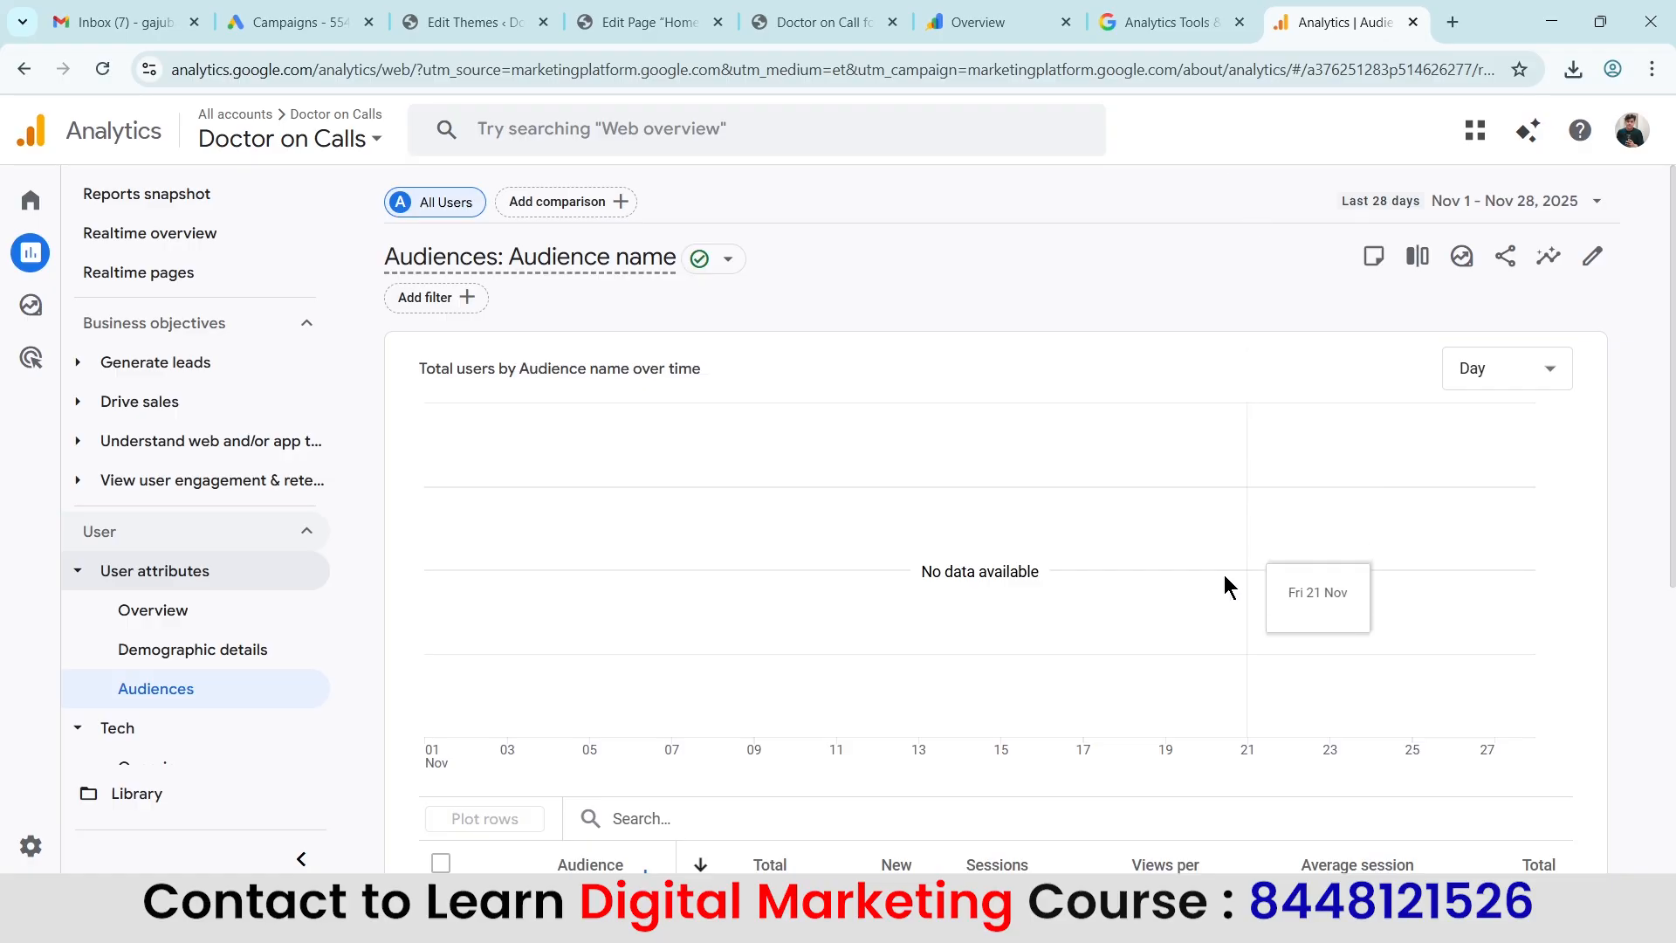
scroll(1204, 550, down, 5)
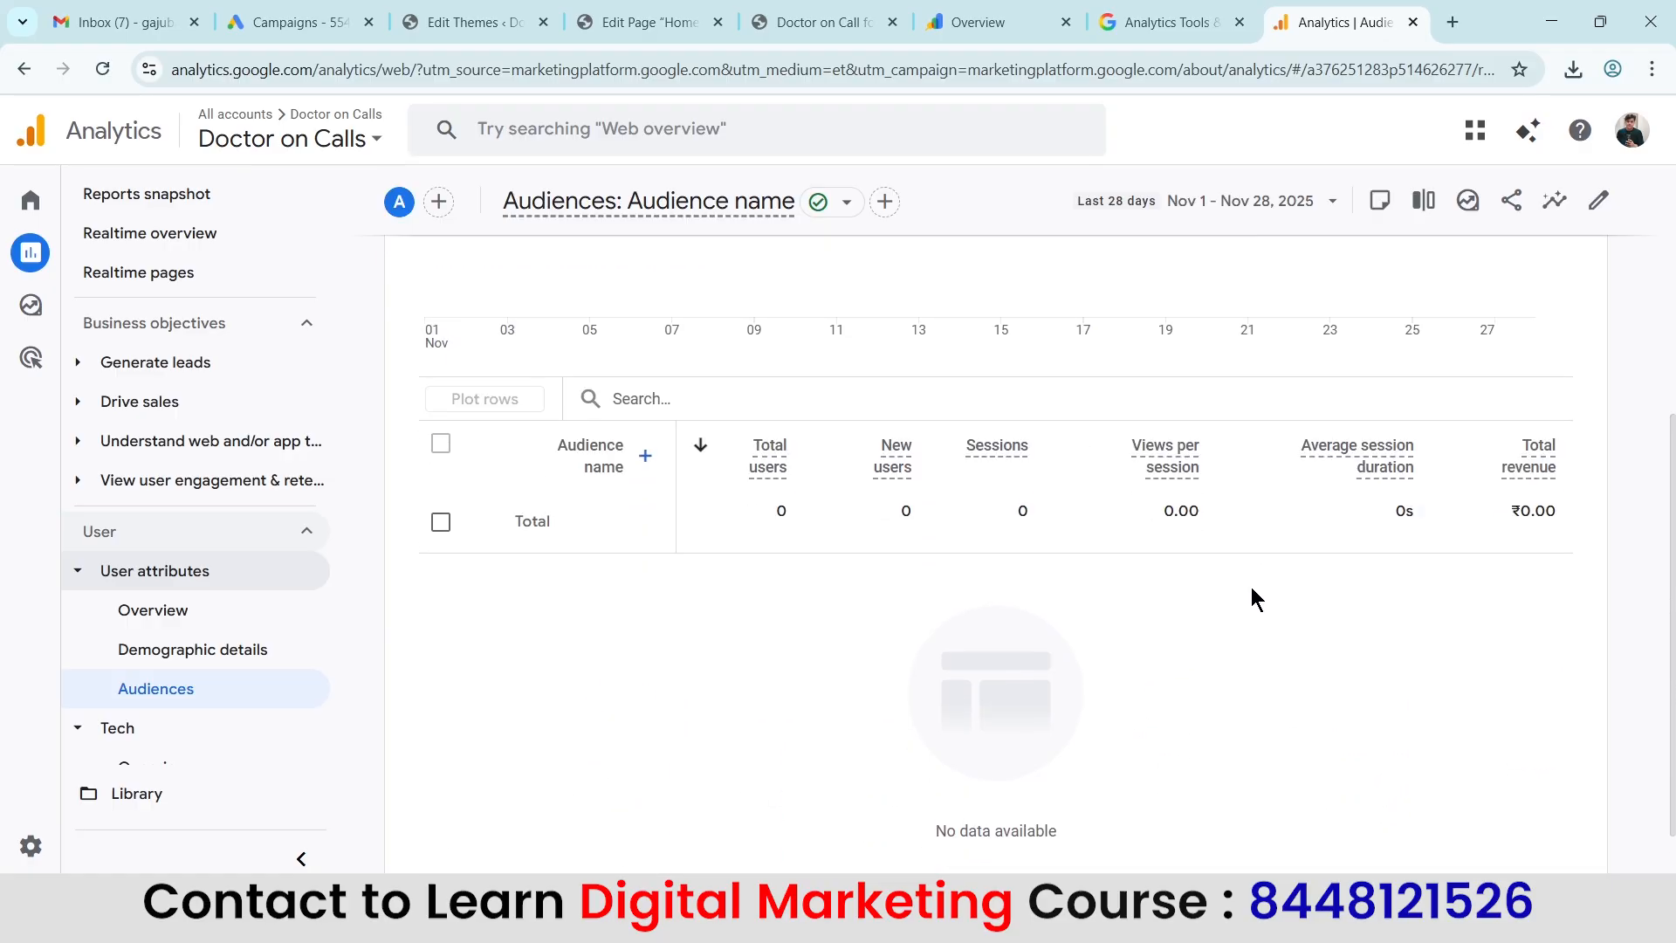
scroll(1253, 598, up, 5)
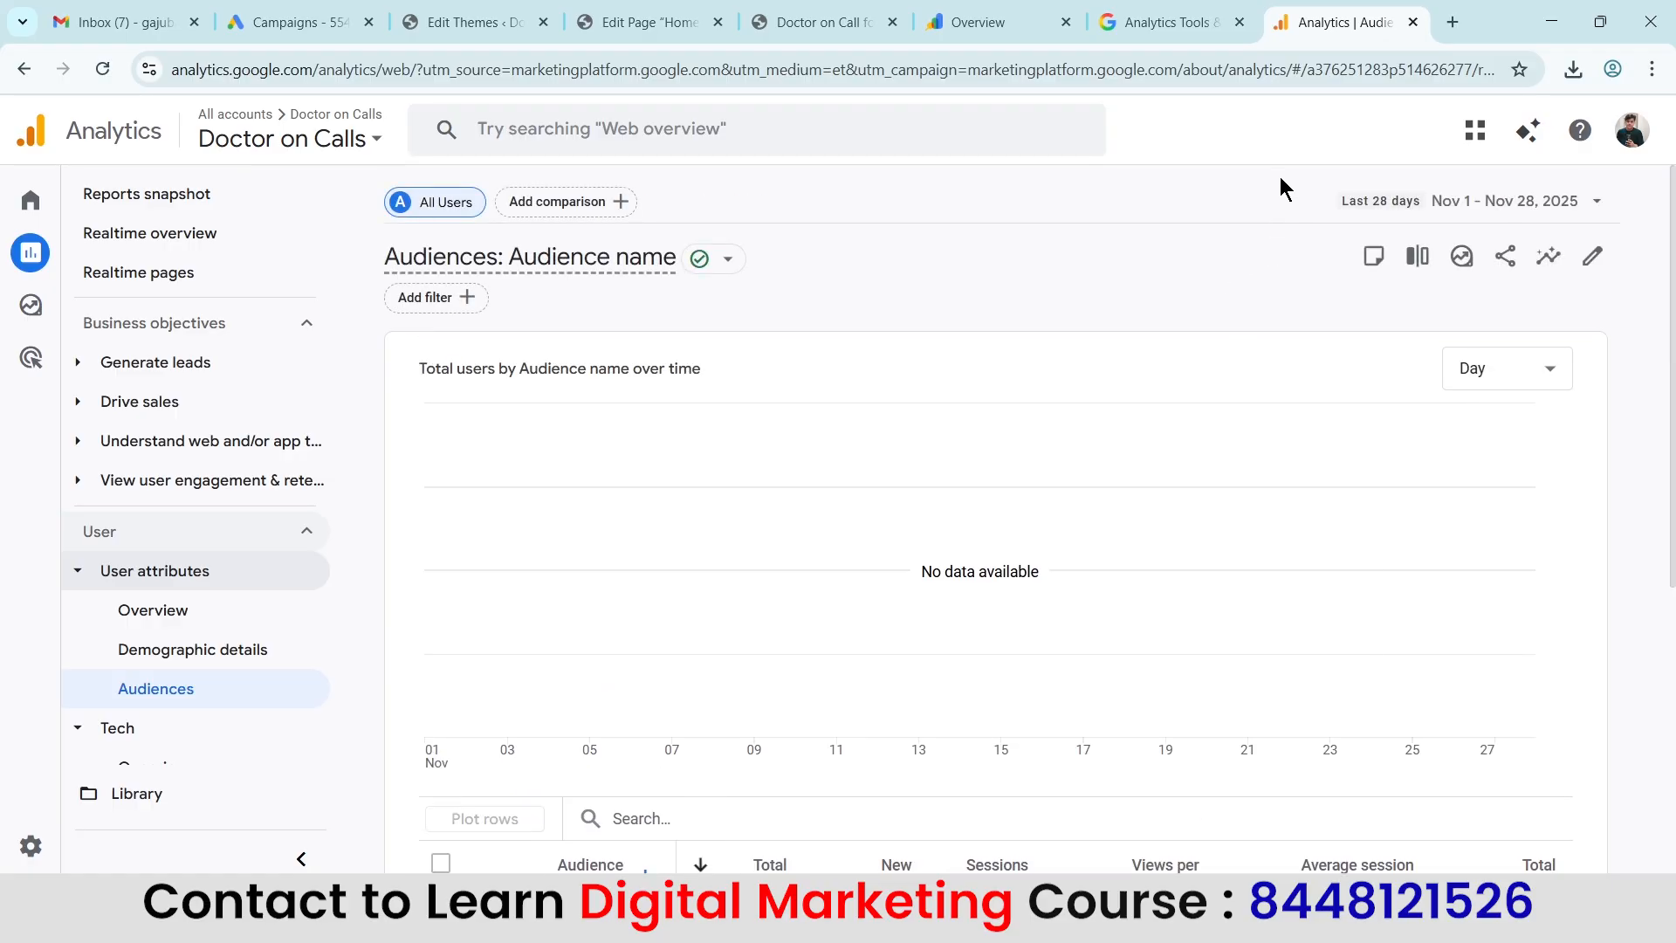